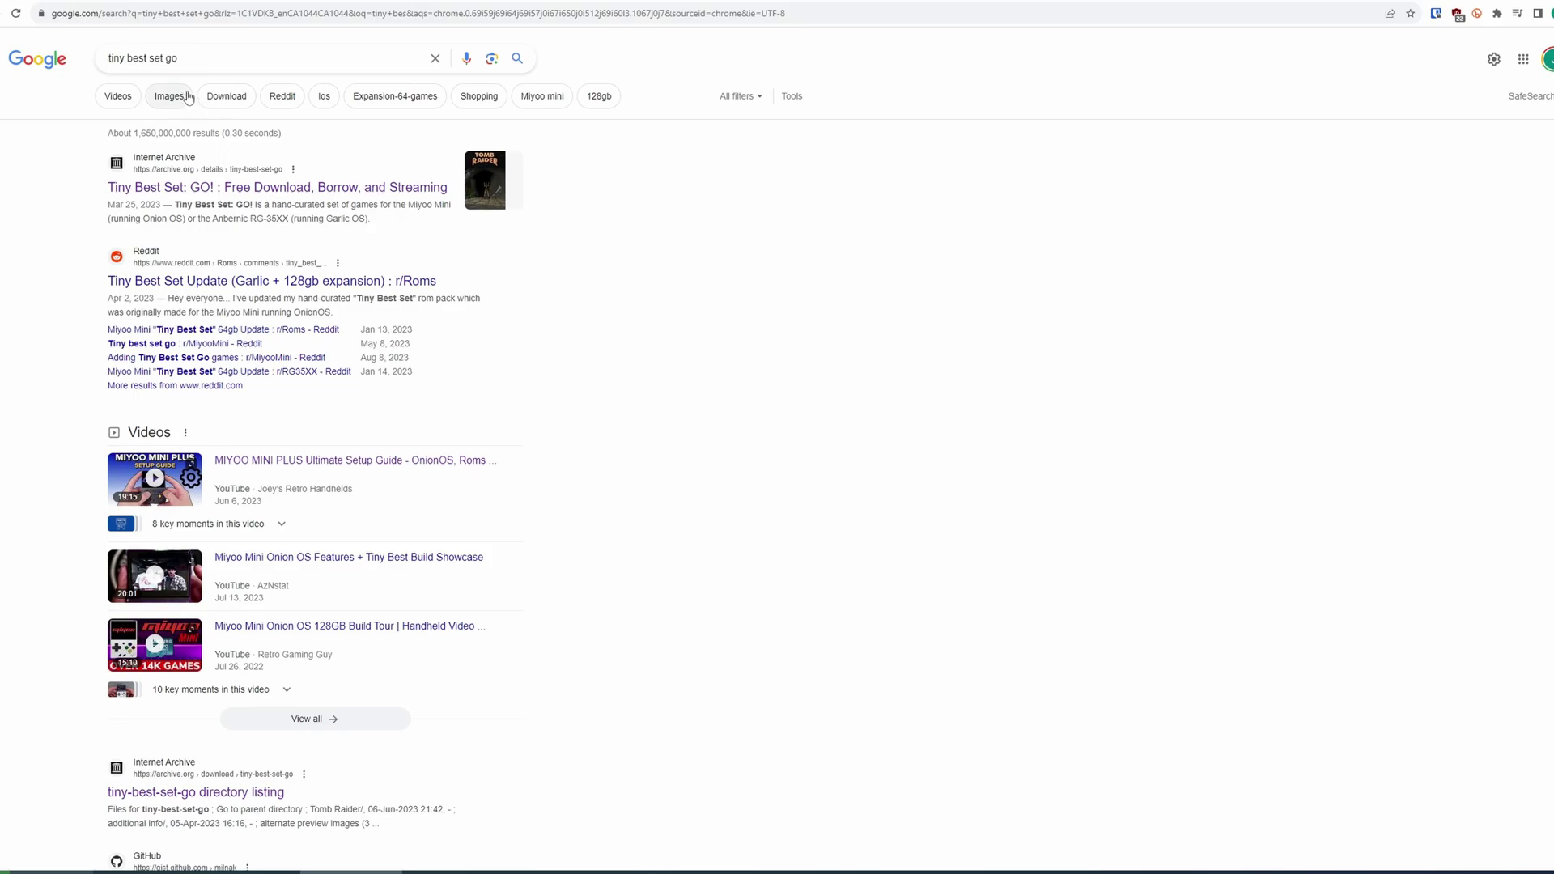
Highlight the 'tiny best set go' query on the Google results page.
left_click_drag(185, 58, 81, 64)
Open the Internet Archive's Tiny Best Set: GO! page from the results.
left_click(636, 272)
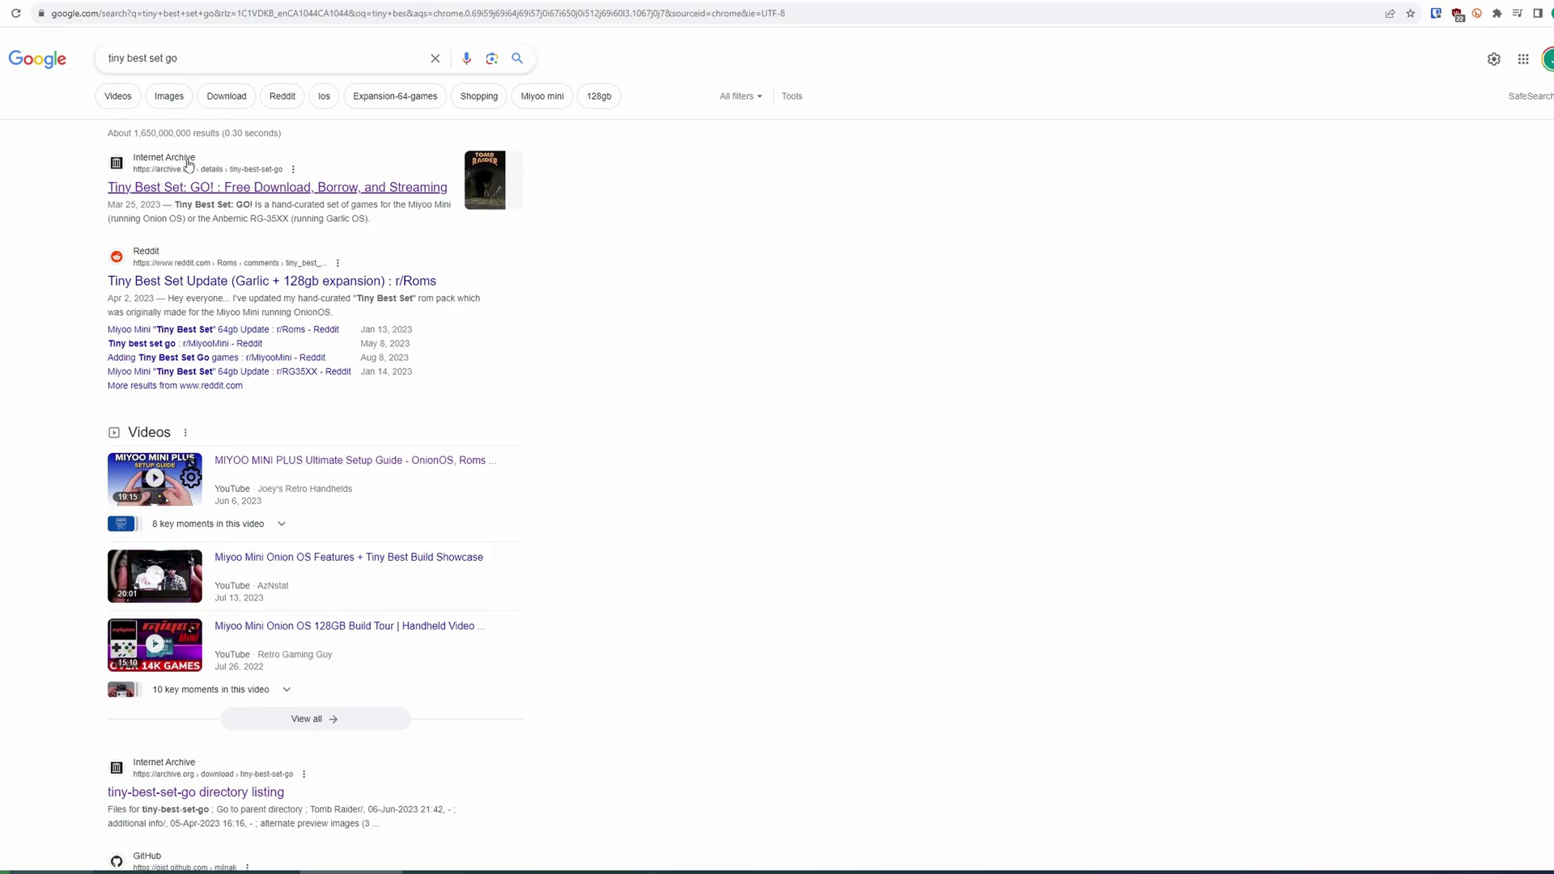
left_click_drag(81, 153, 184, 171)
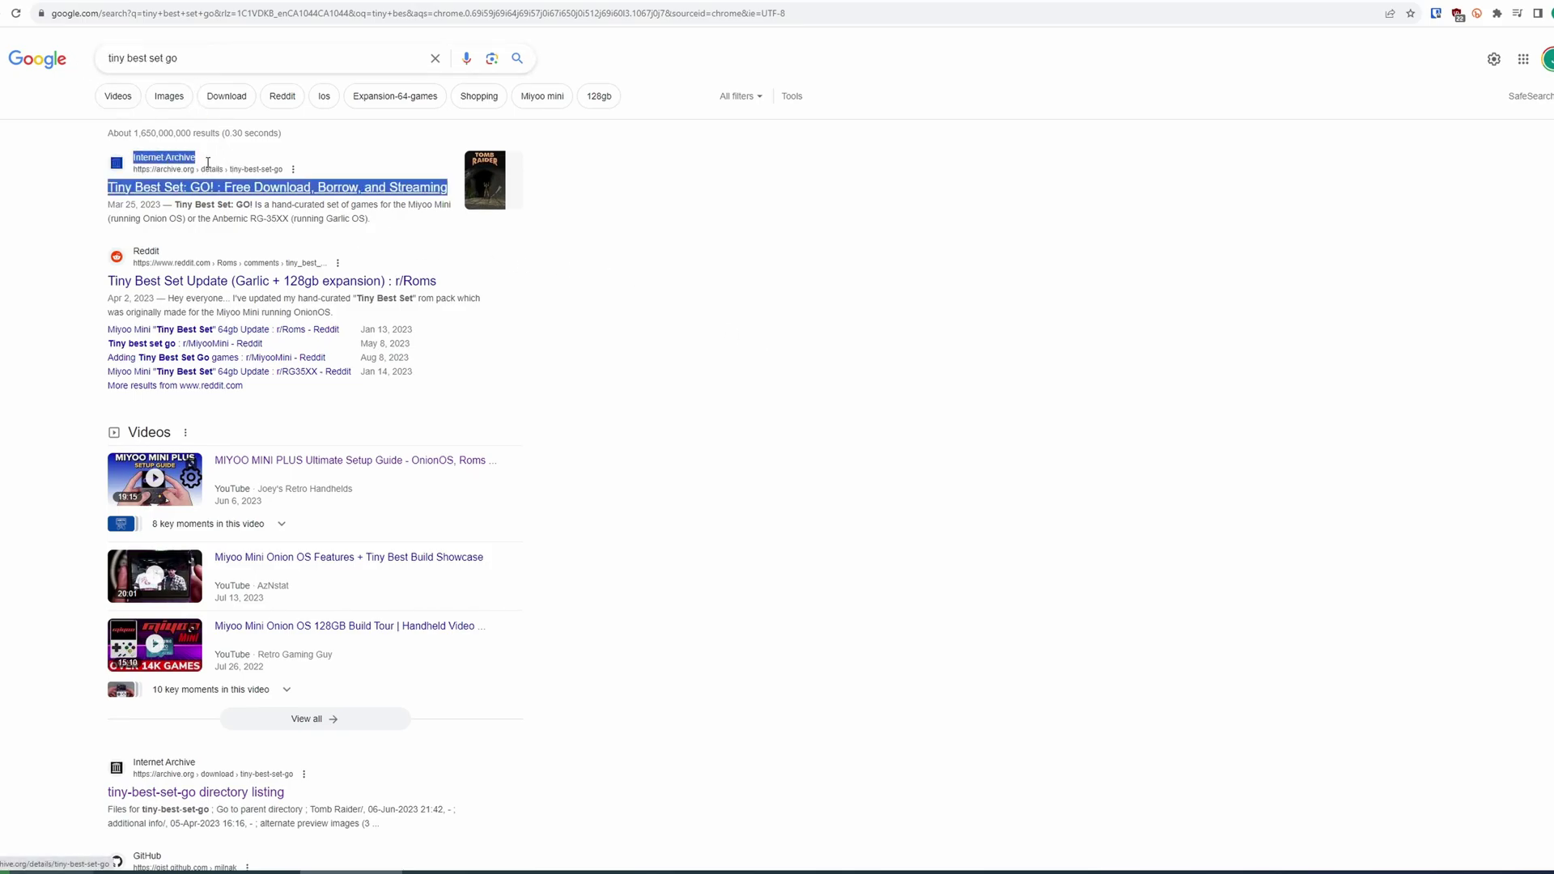
left_click(72, 192)
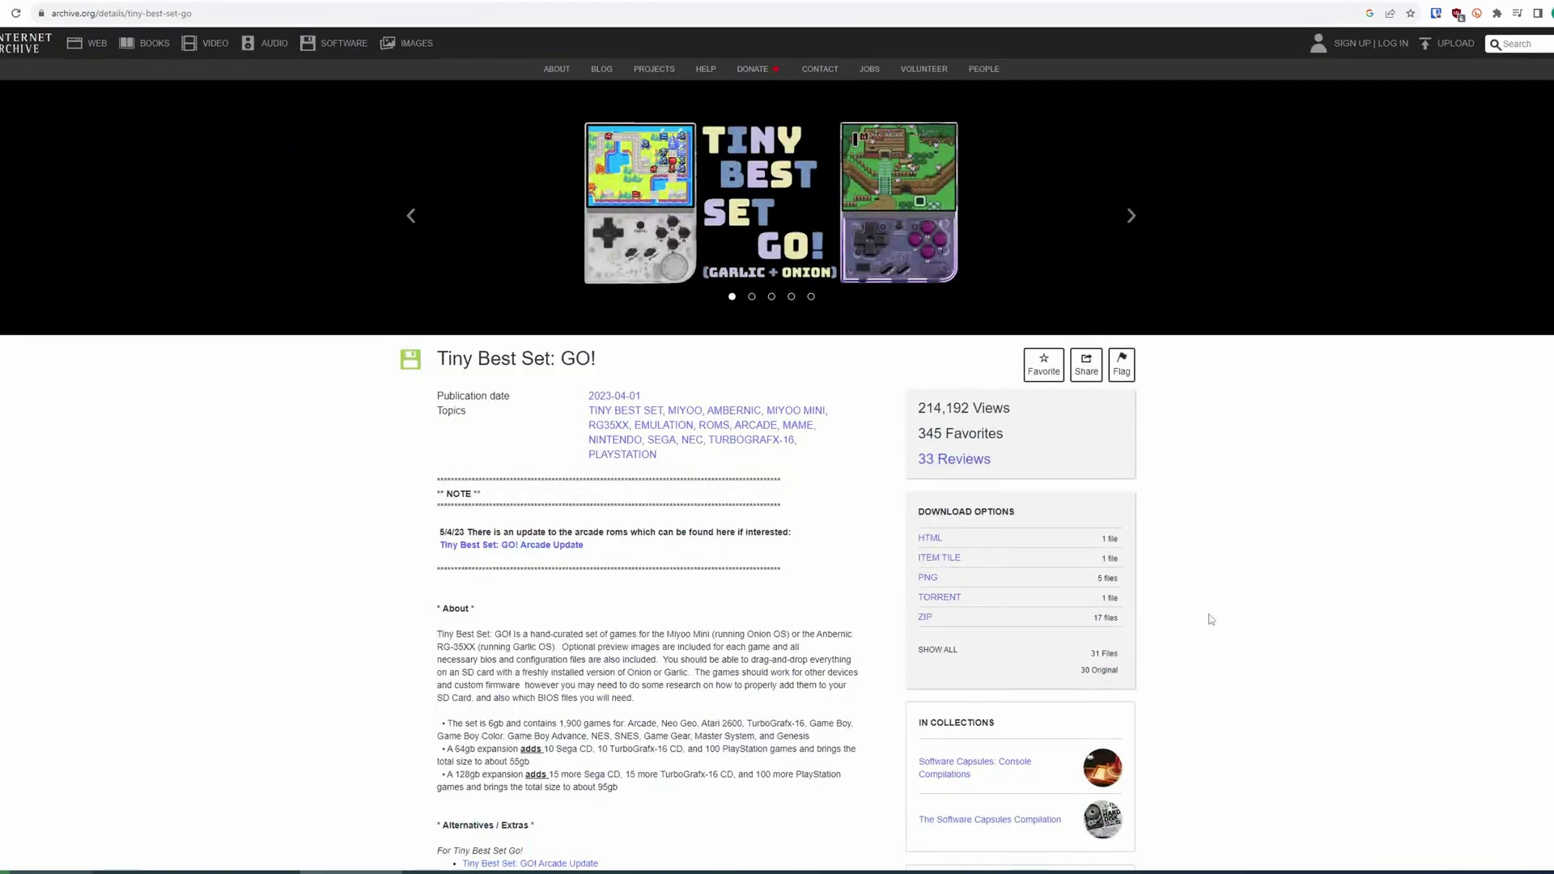
Review the Installation step about downloading the games and BIOS files.
scroll(496, 650, "down", 6)
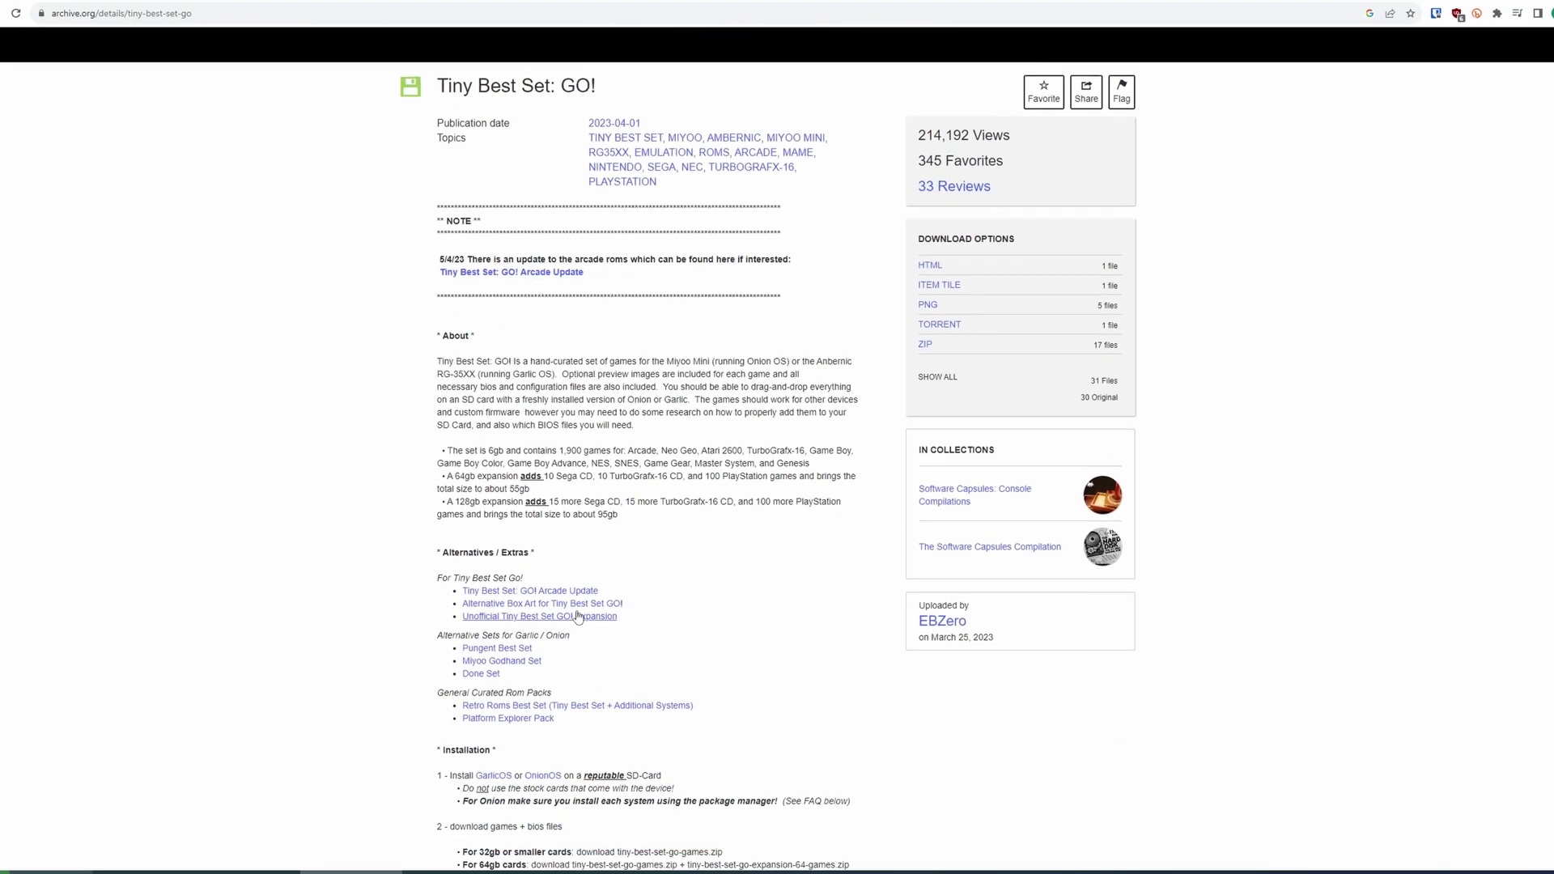
scroll(641, 485, "down", 2)
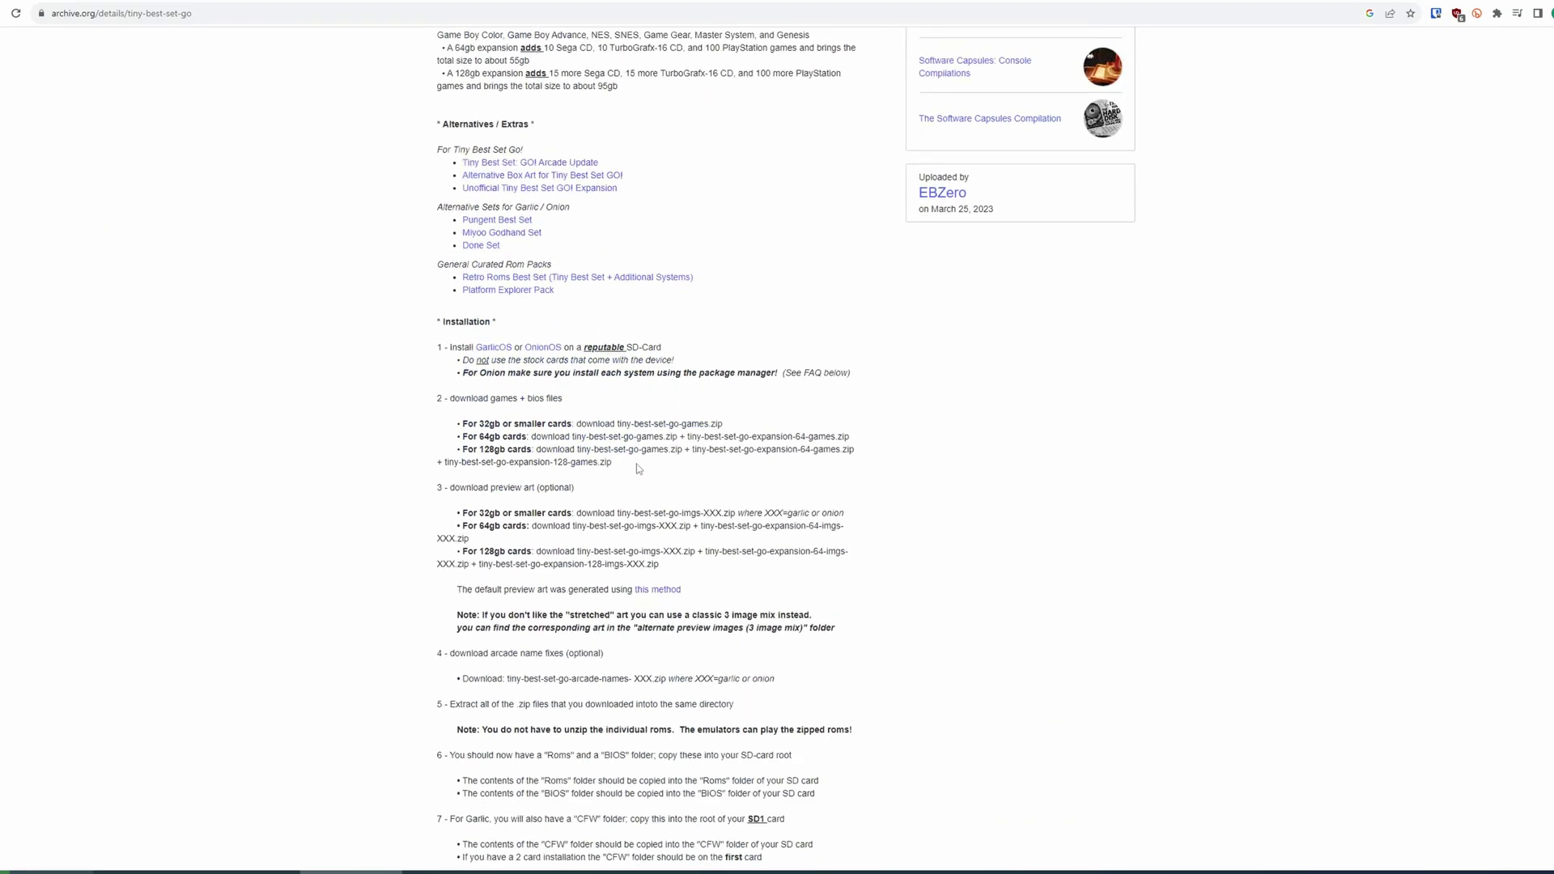
scroll(643, 466, "down", 1)
left_click_drag(434, 333, 619, 404)
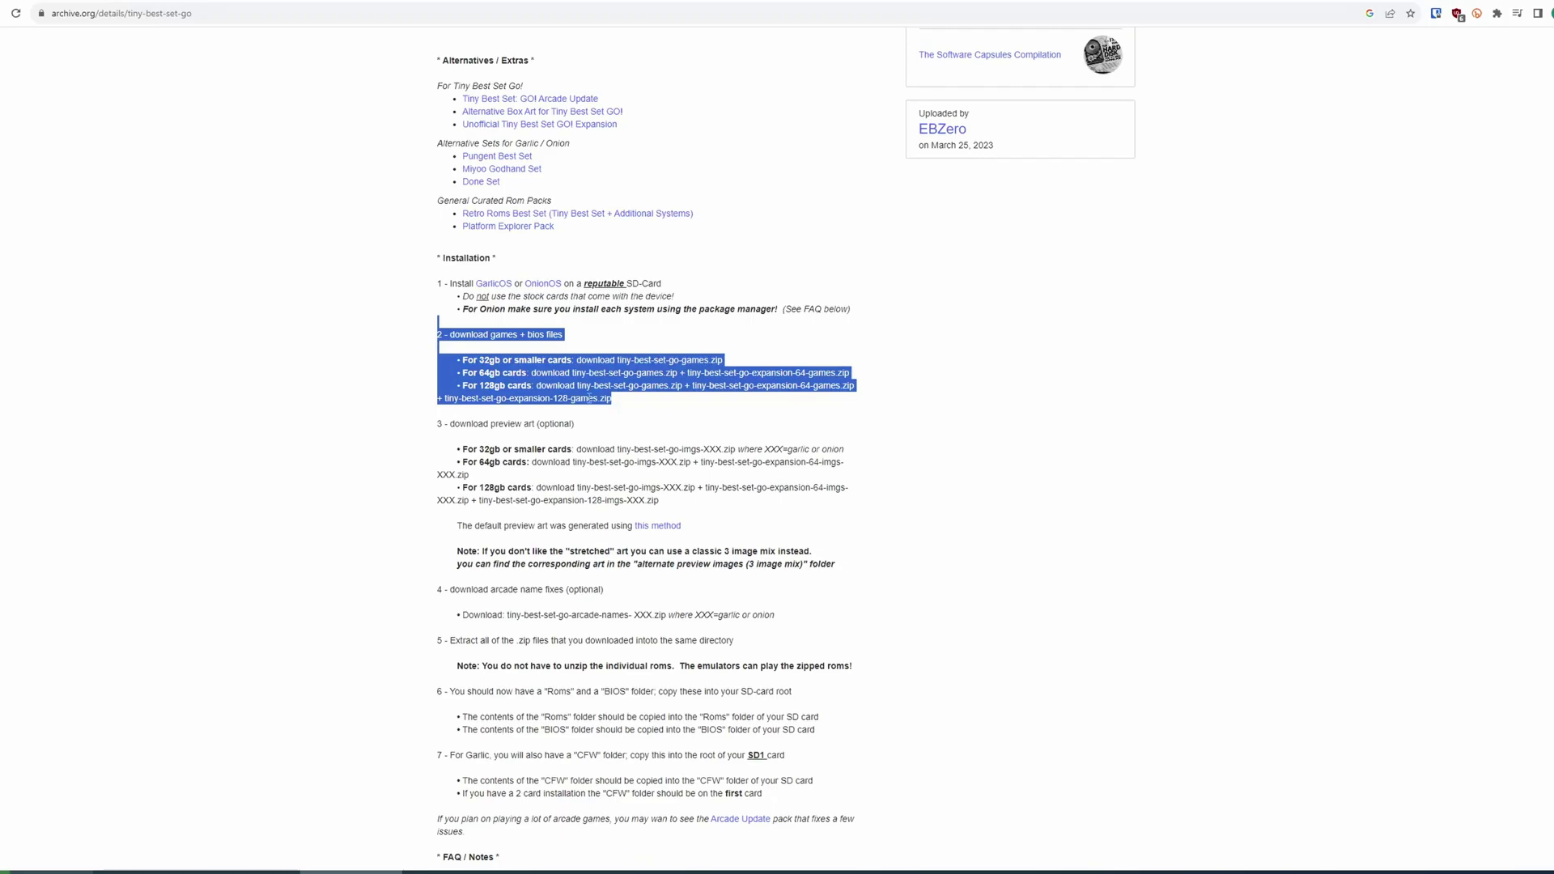
left_click(561, 386)
View the item's full file listing under Download Options, then return to the Rufus site.
scroll(904, 263, "up", 7)
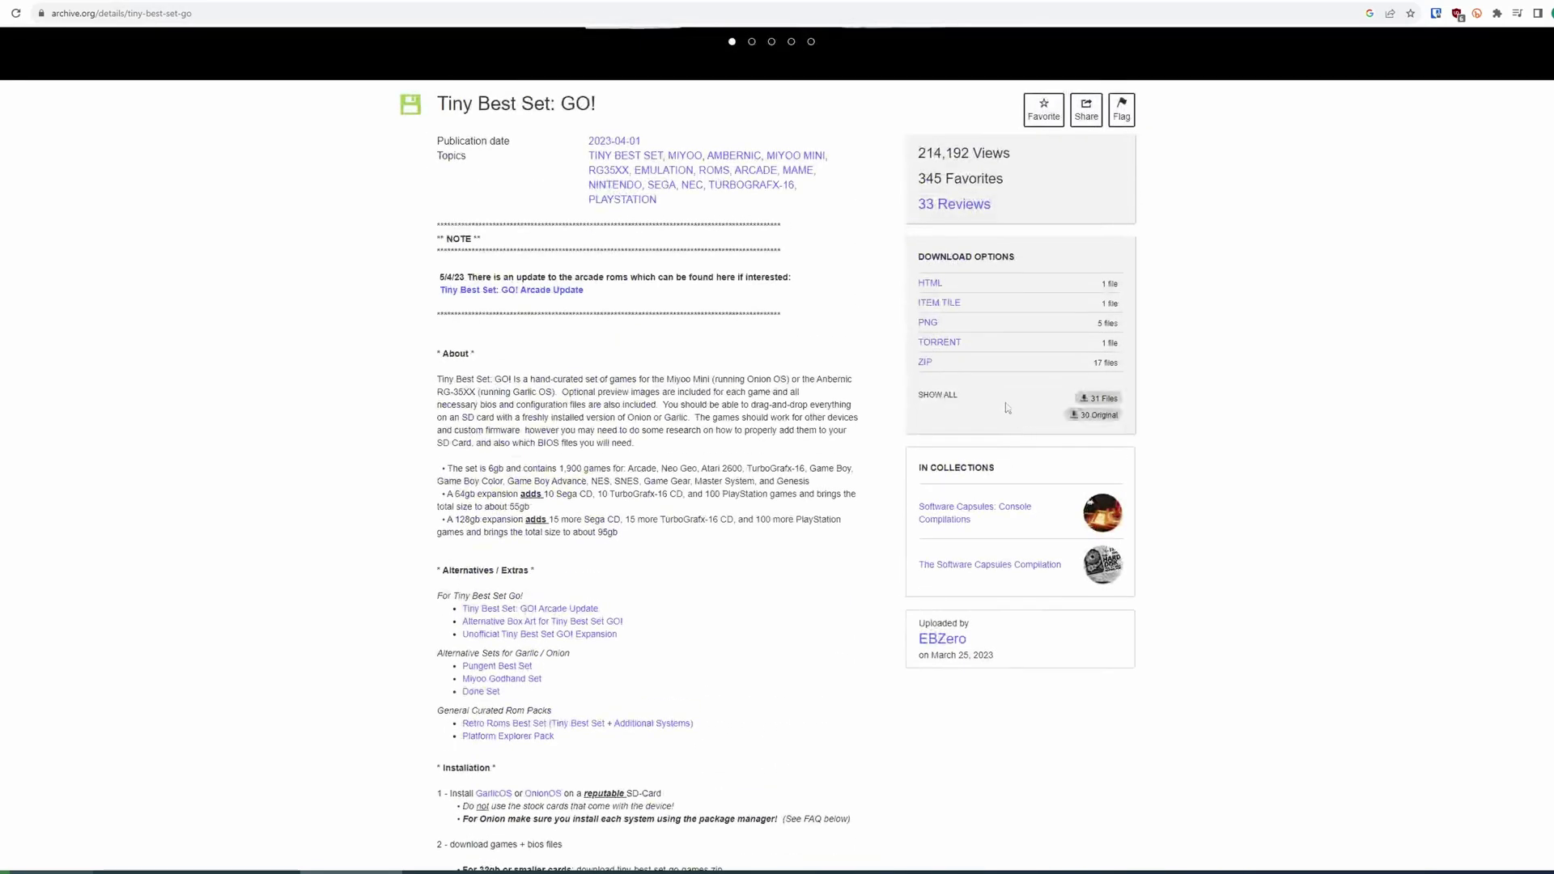
left_click_drag(904, 263, 1171, 427)
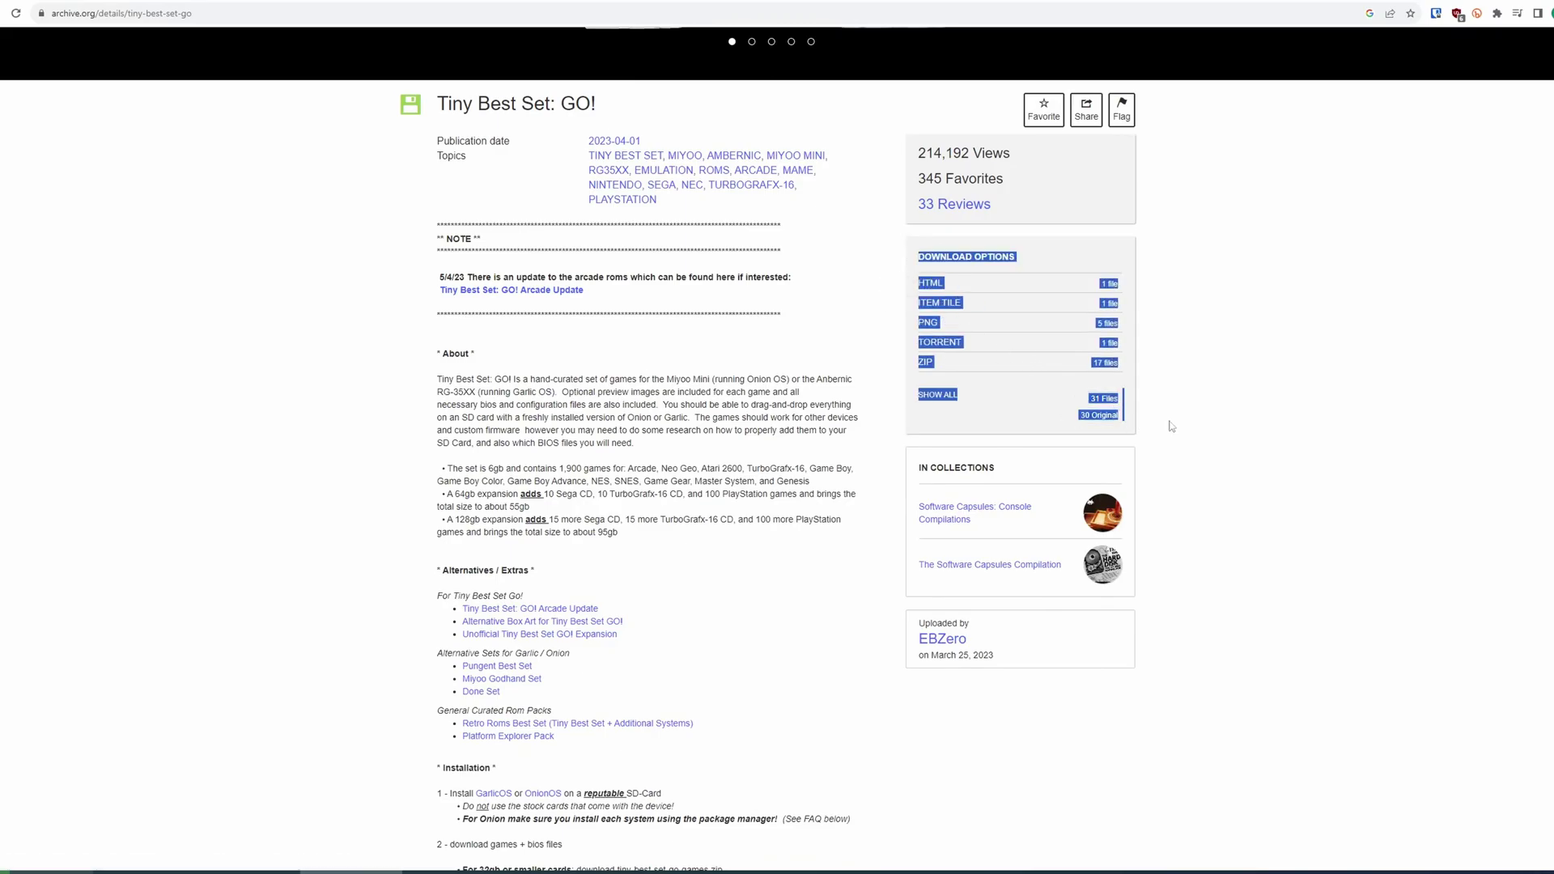
left_click(1231, 424)
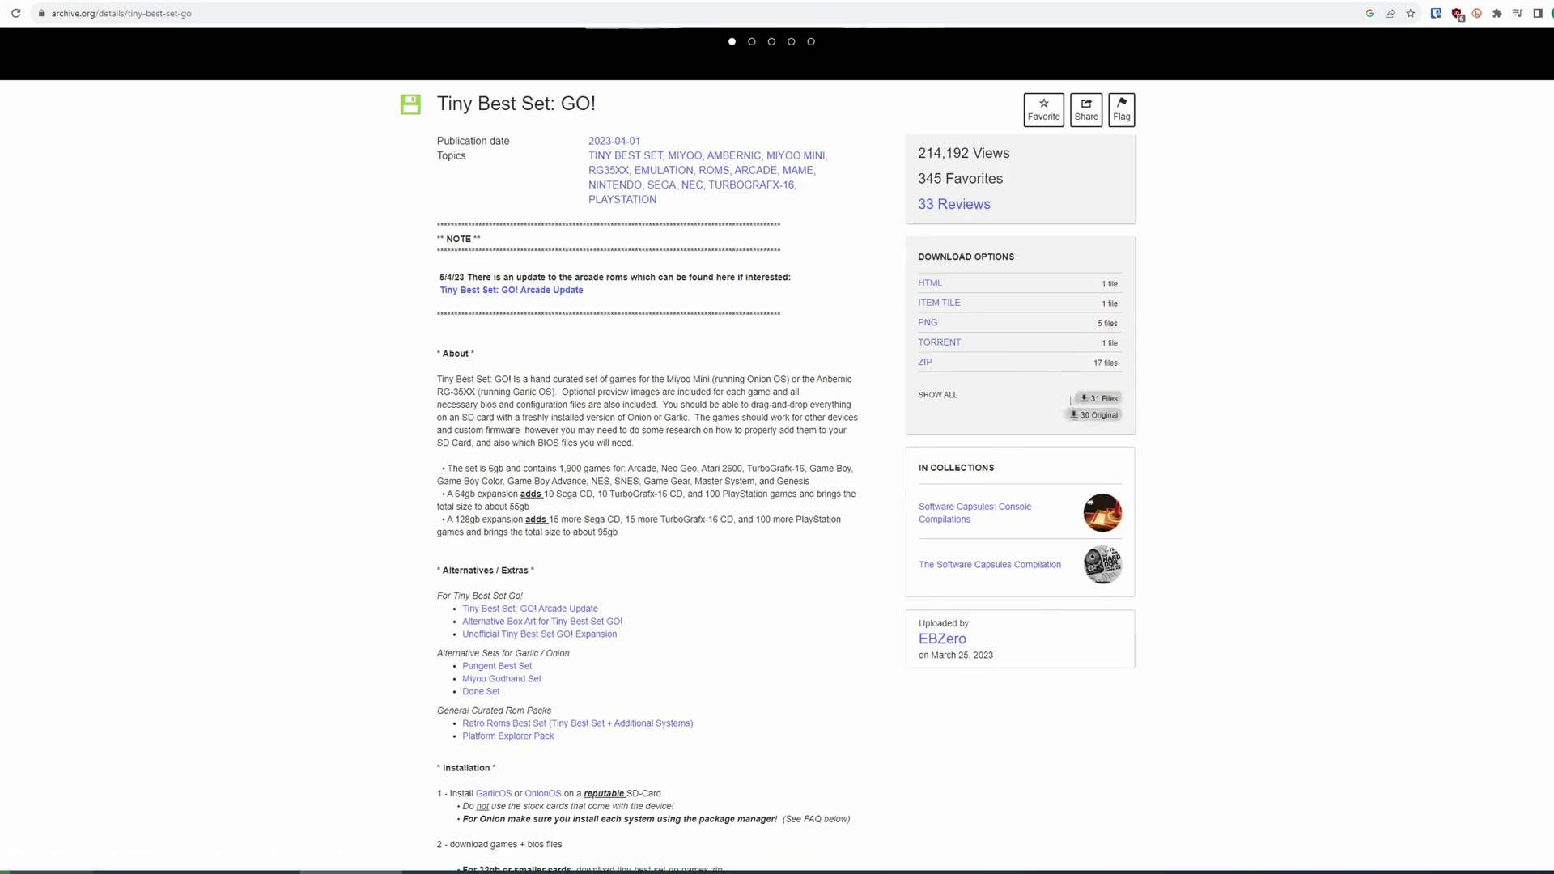
left_click(946, 395)
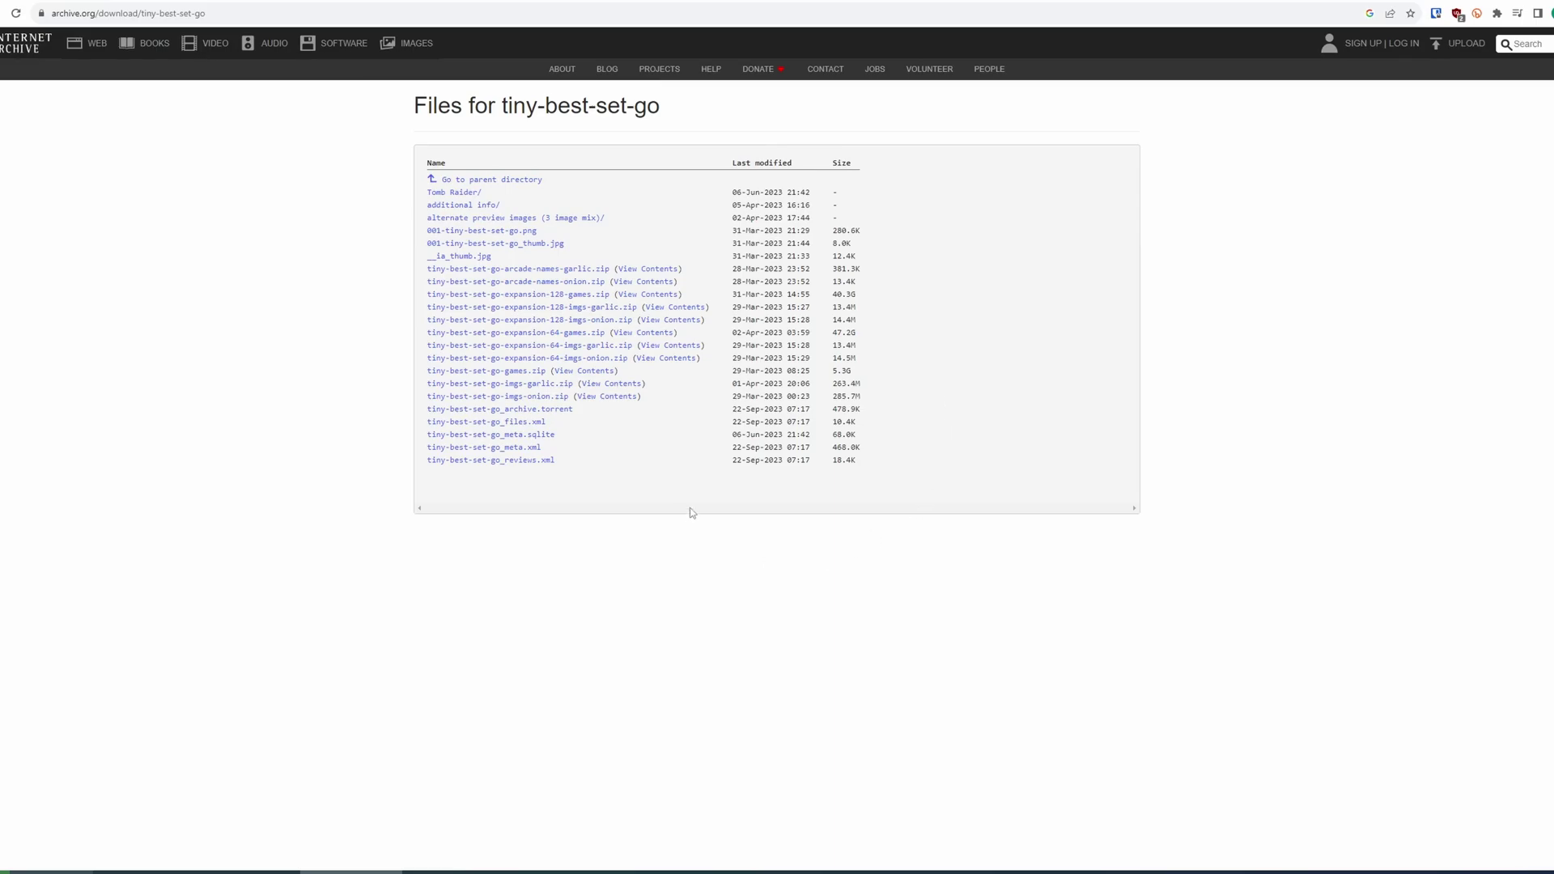
key("alt+Left")
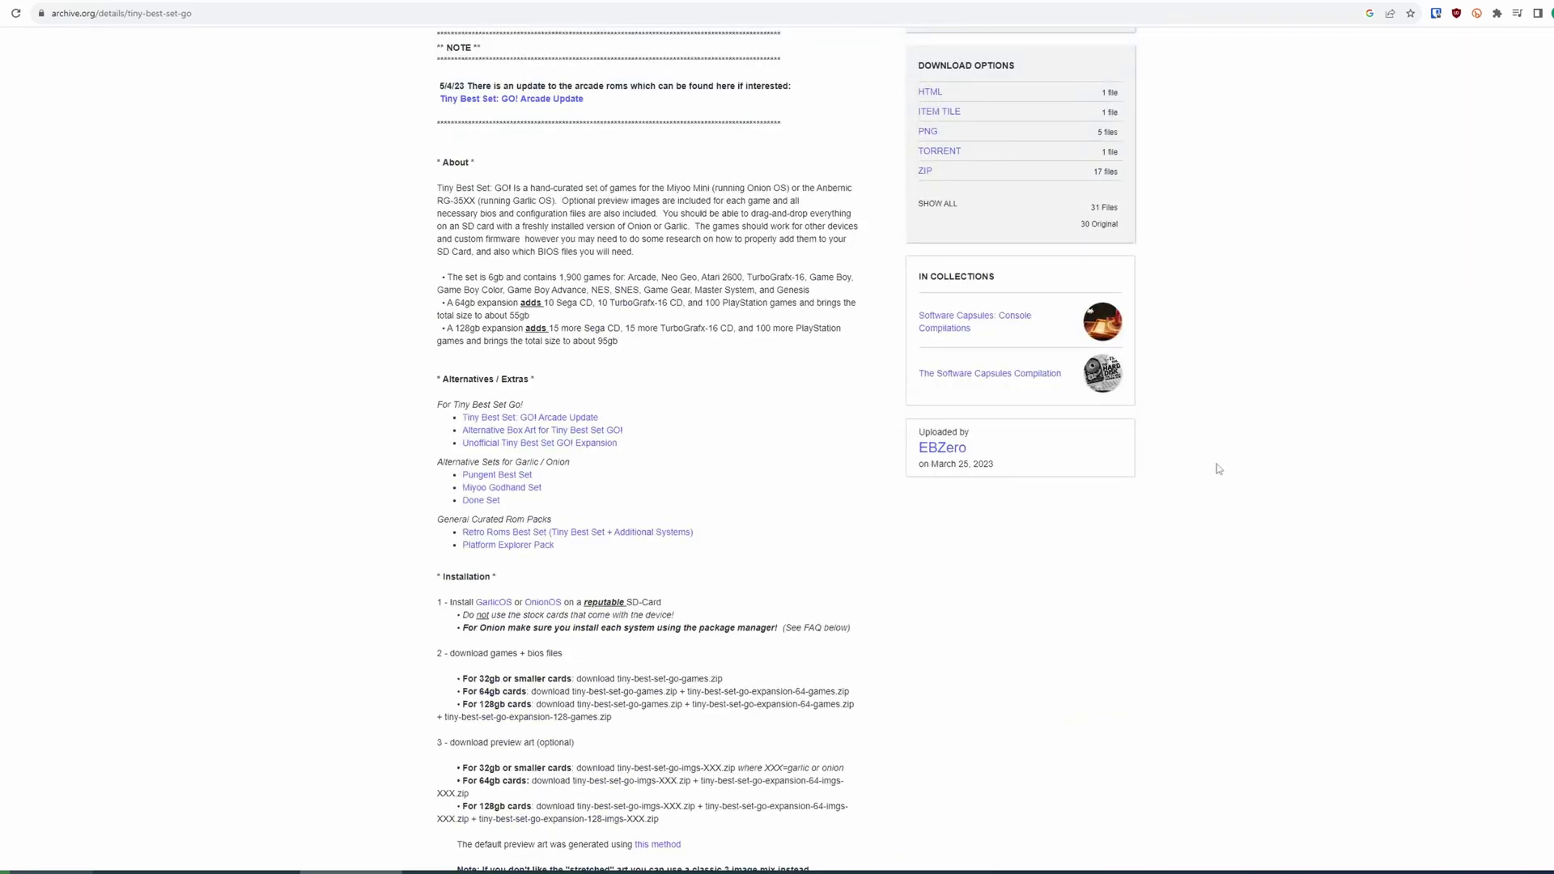
scroll(1219, 469, "up", 10)
key("alt+Left")
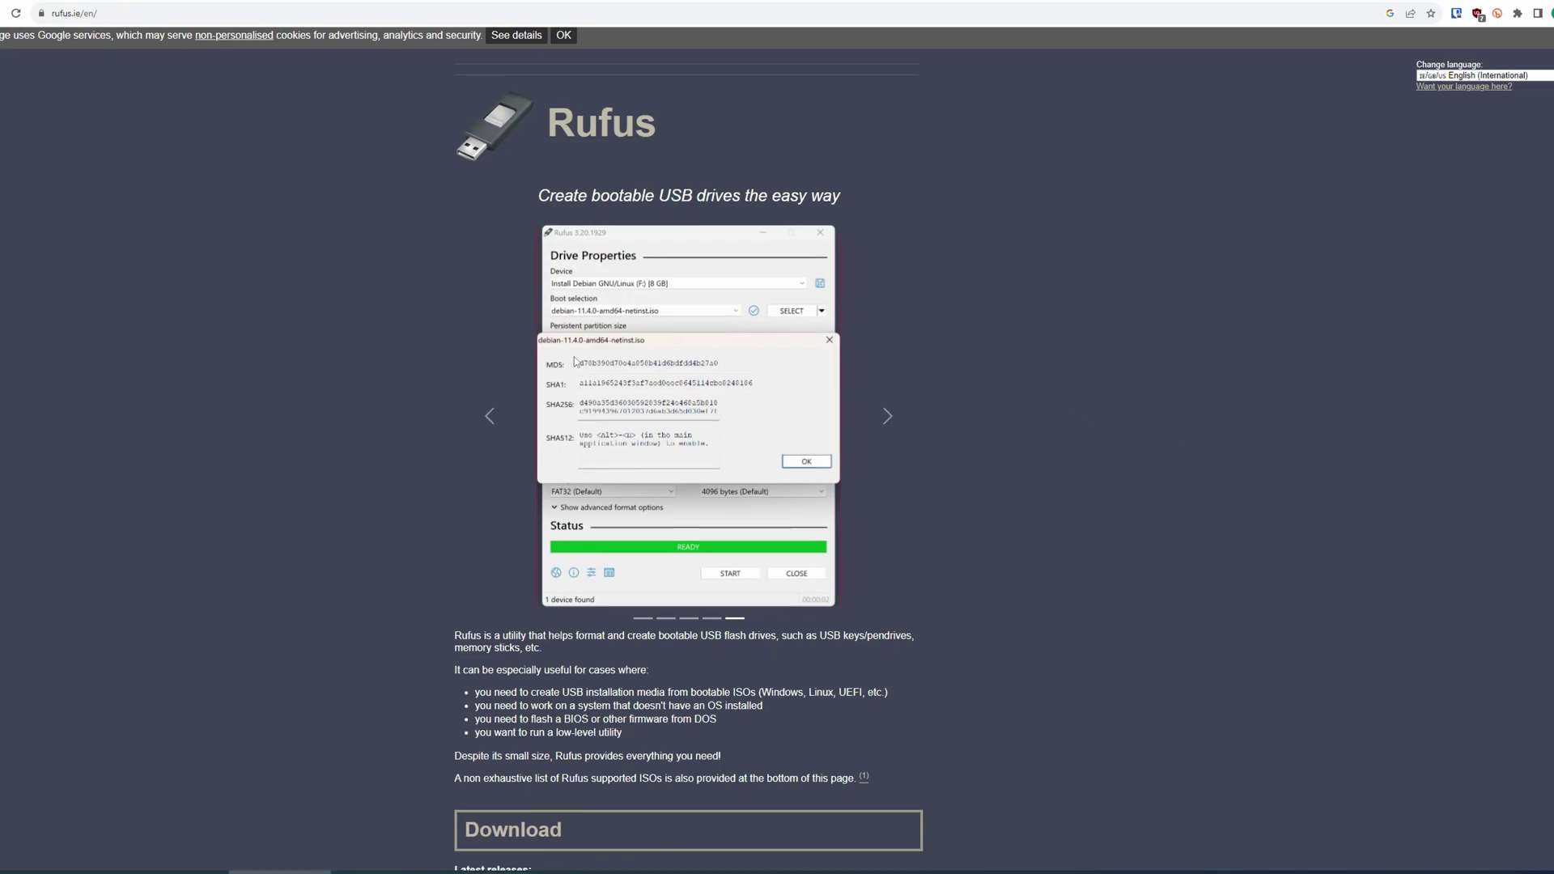
Find the portable rufus-4.2p.exe release in Rufus's Download table.
scroll(586, 438, "down", 5)
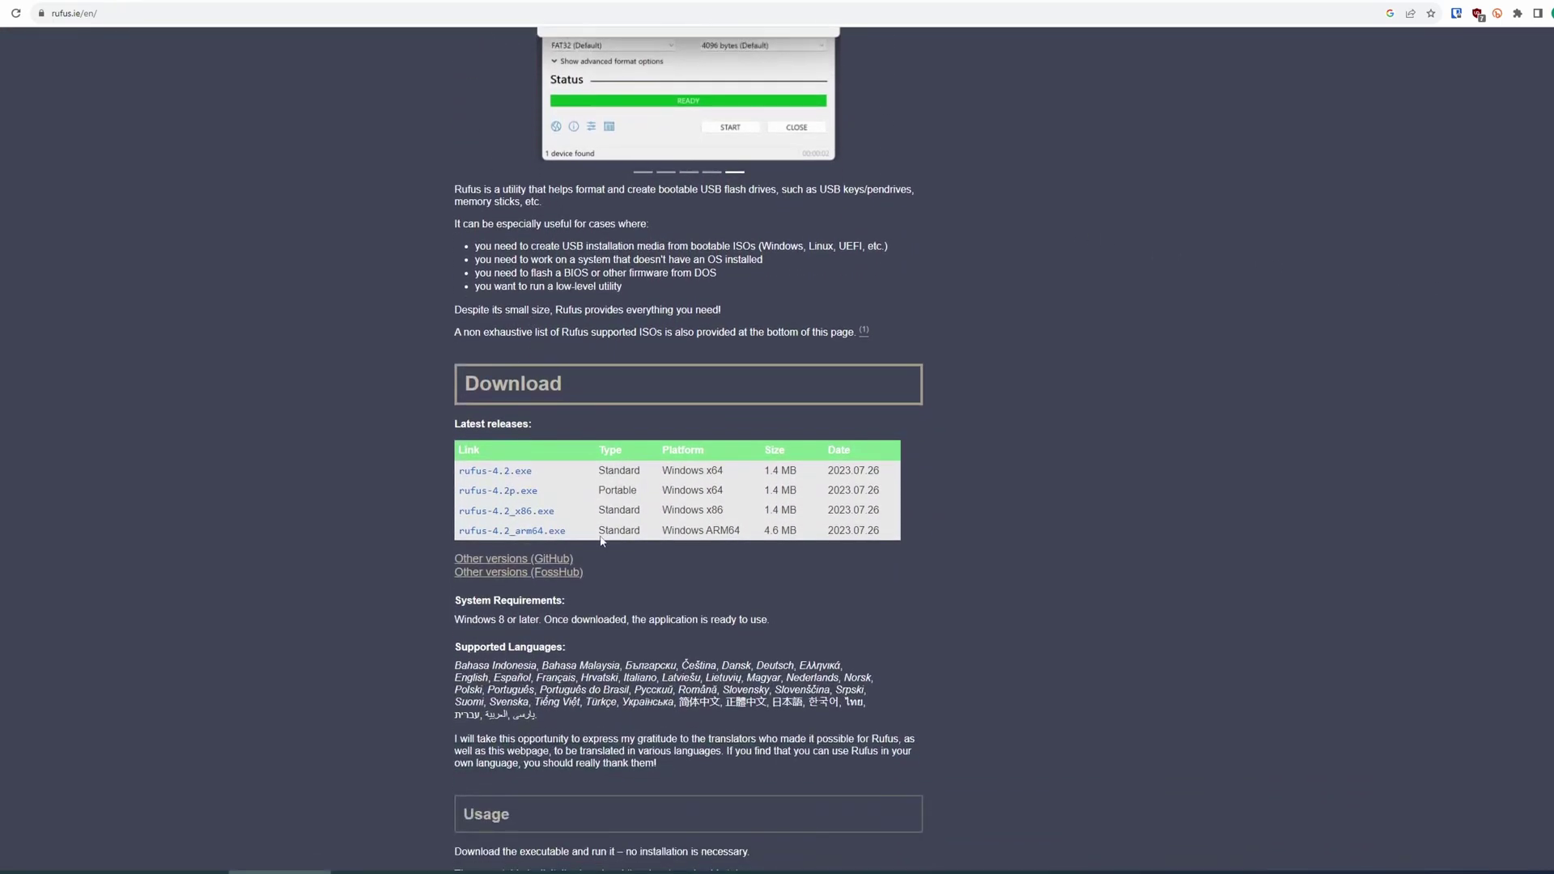
left_click_drag(550, 492, 461, 494)
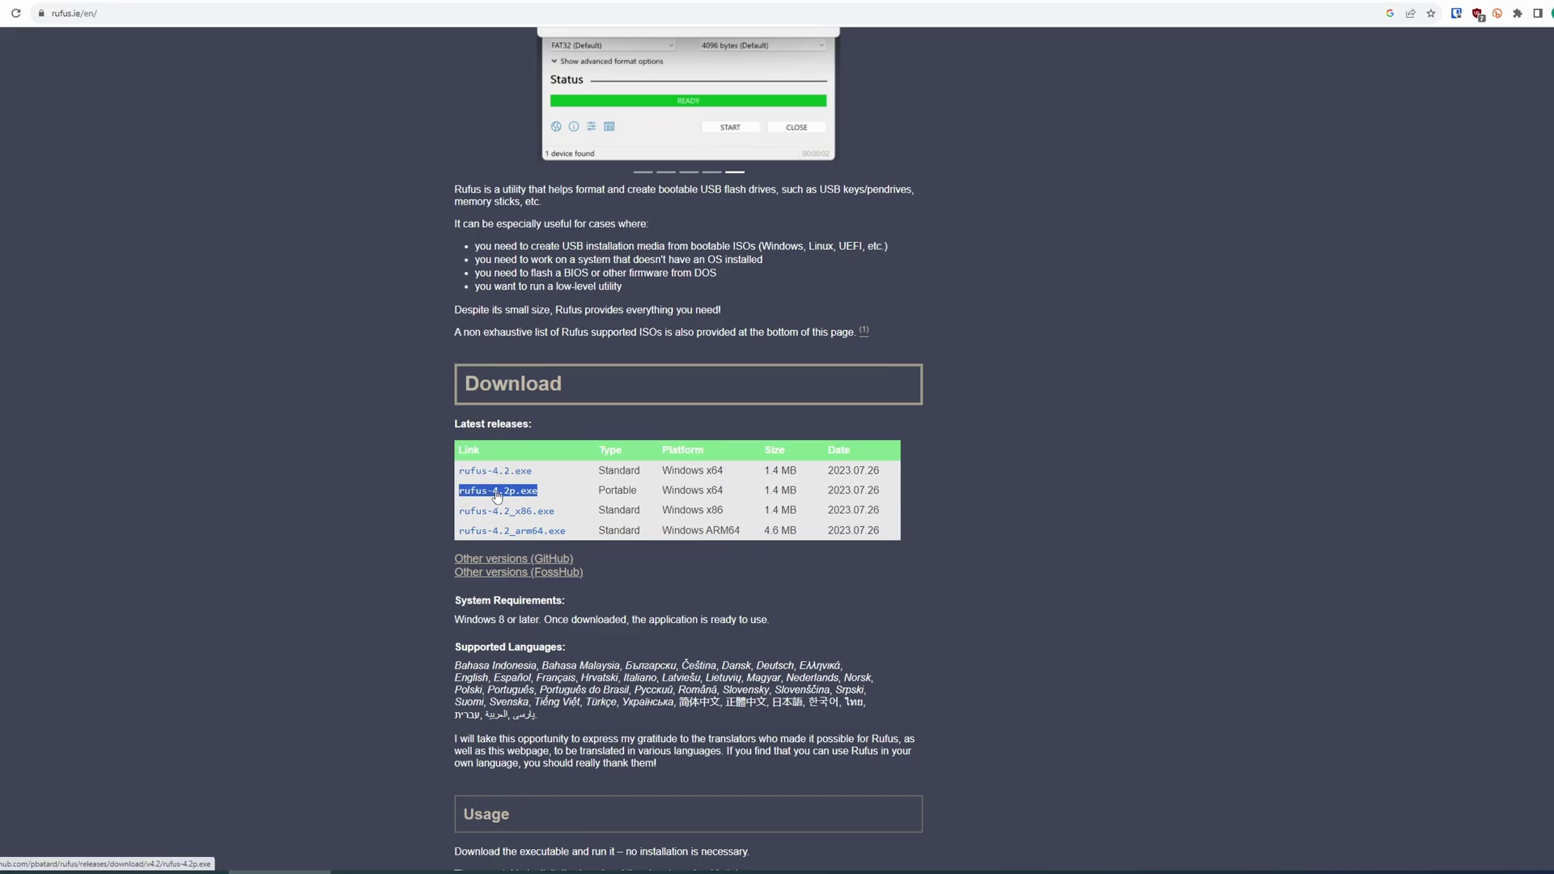
left_click(384, 485)
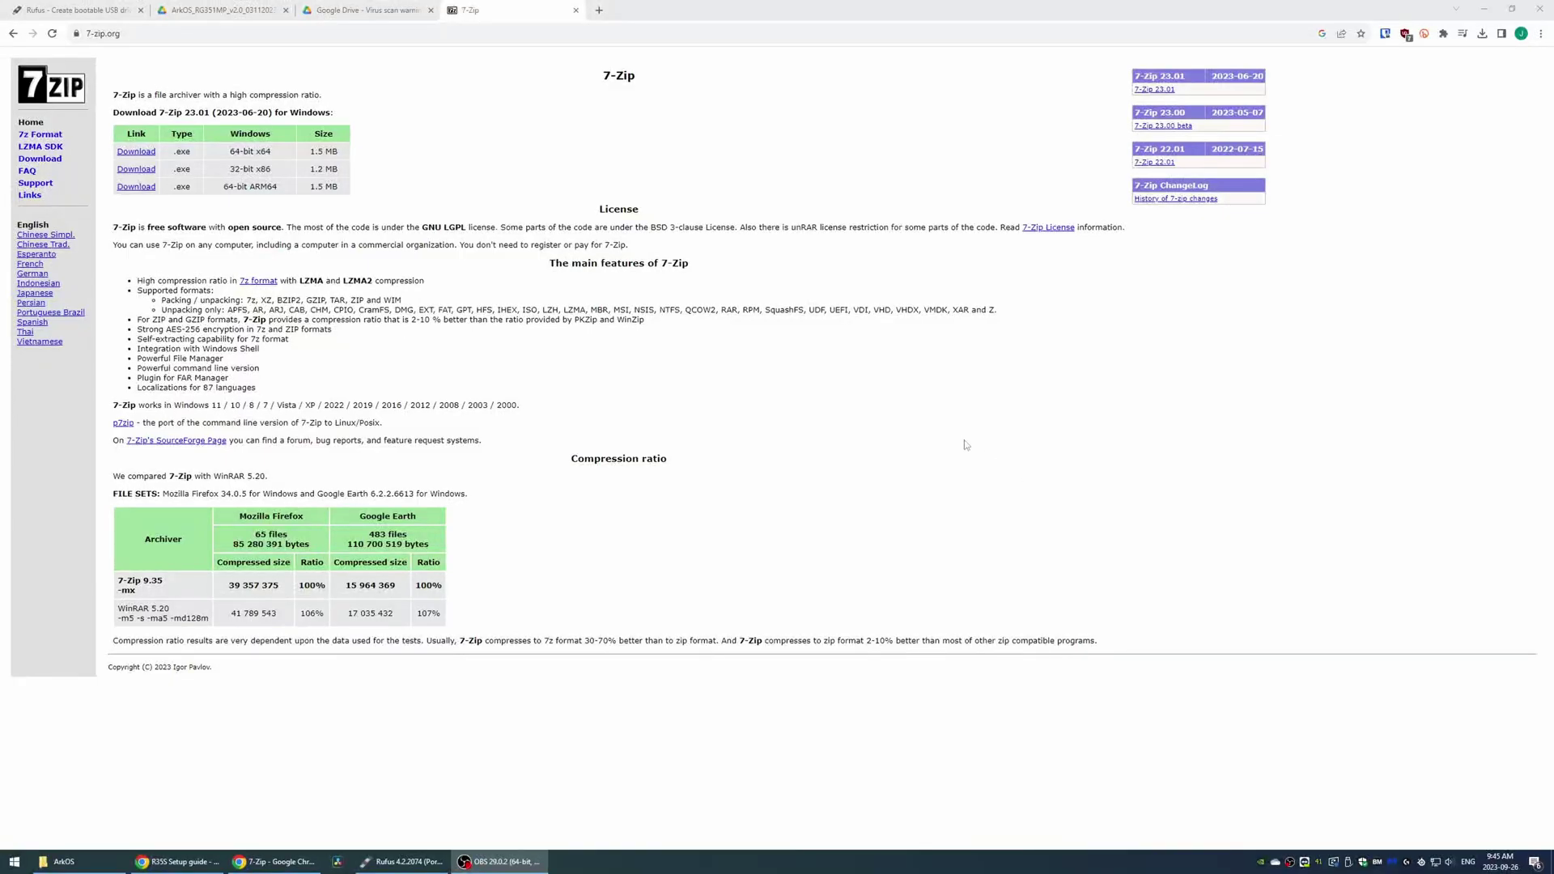
Locate the 64-bit x64 download link on the 7-Zip download page.
left_click(880, 421)
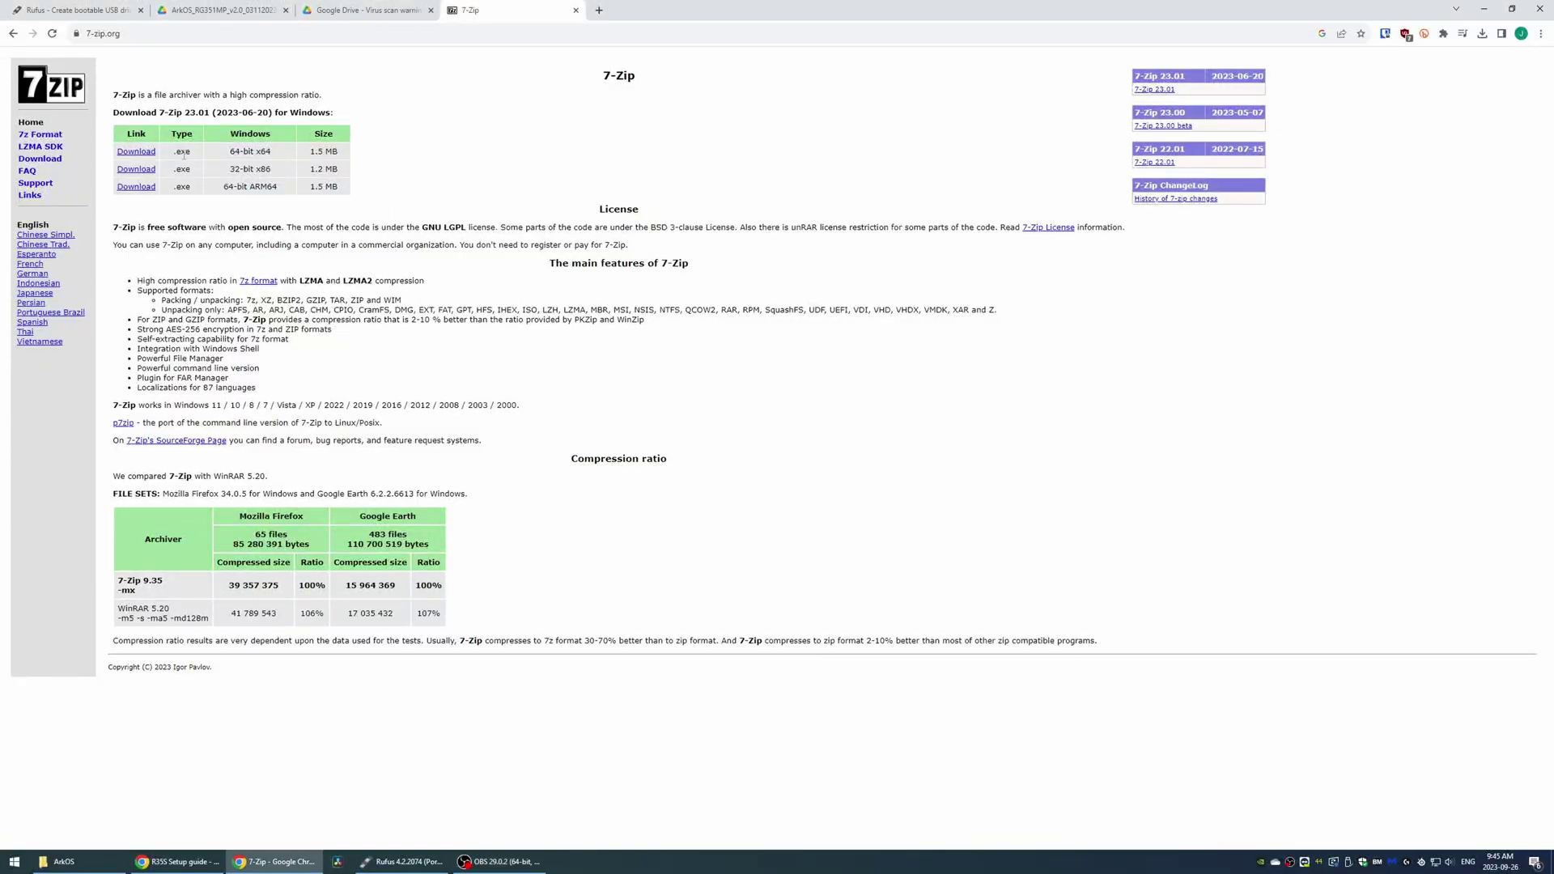
left_click_drag(113, 144, 153, 152)
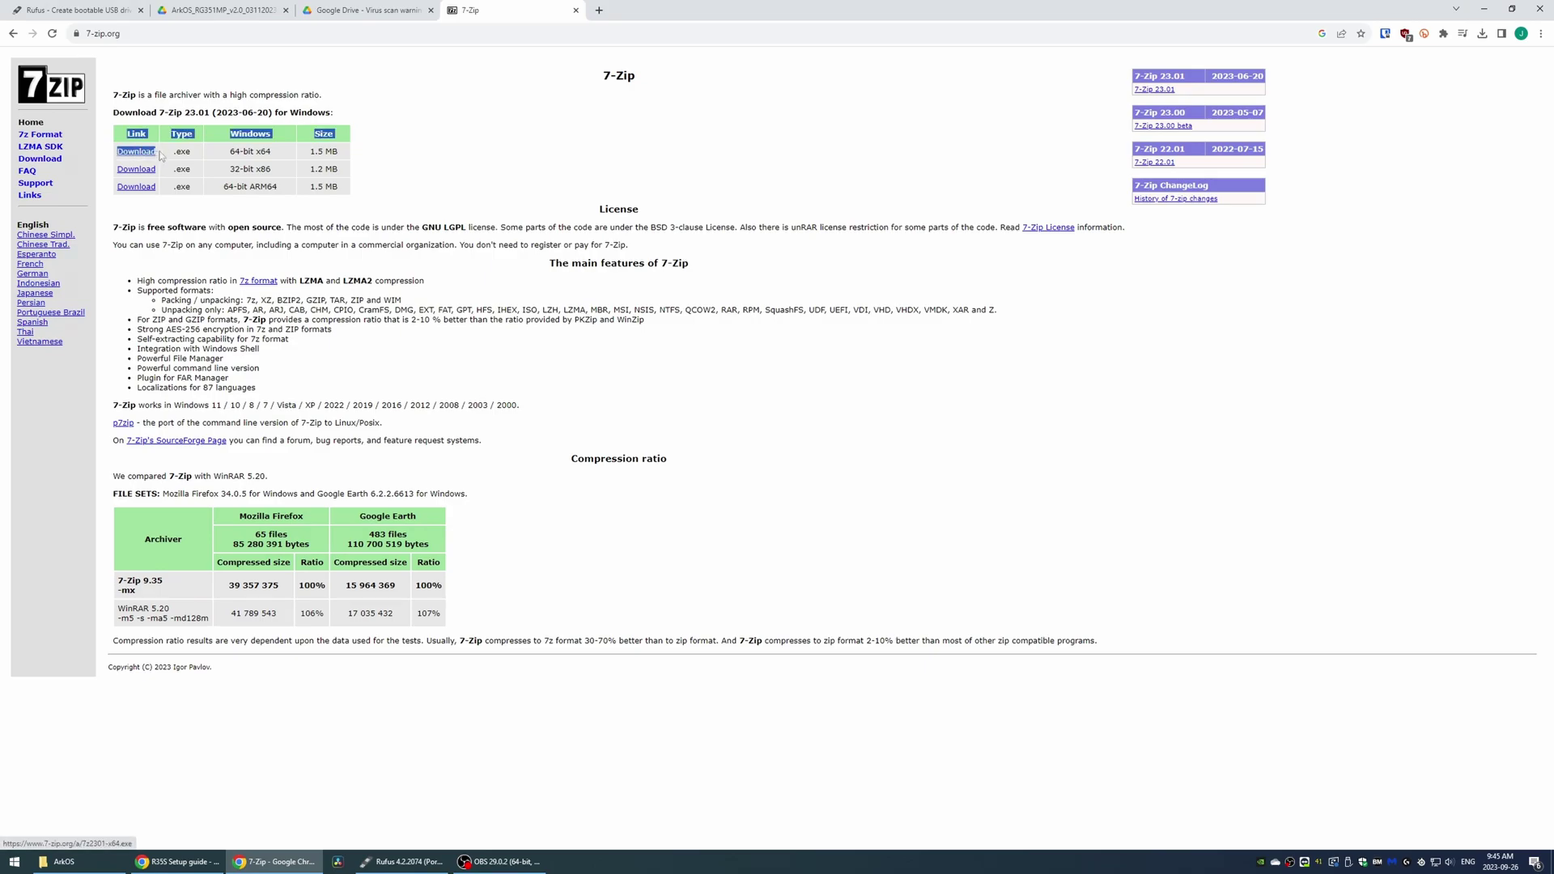
left_click(161, 156)
left_click(389, 164)
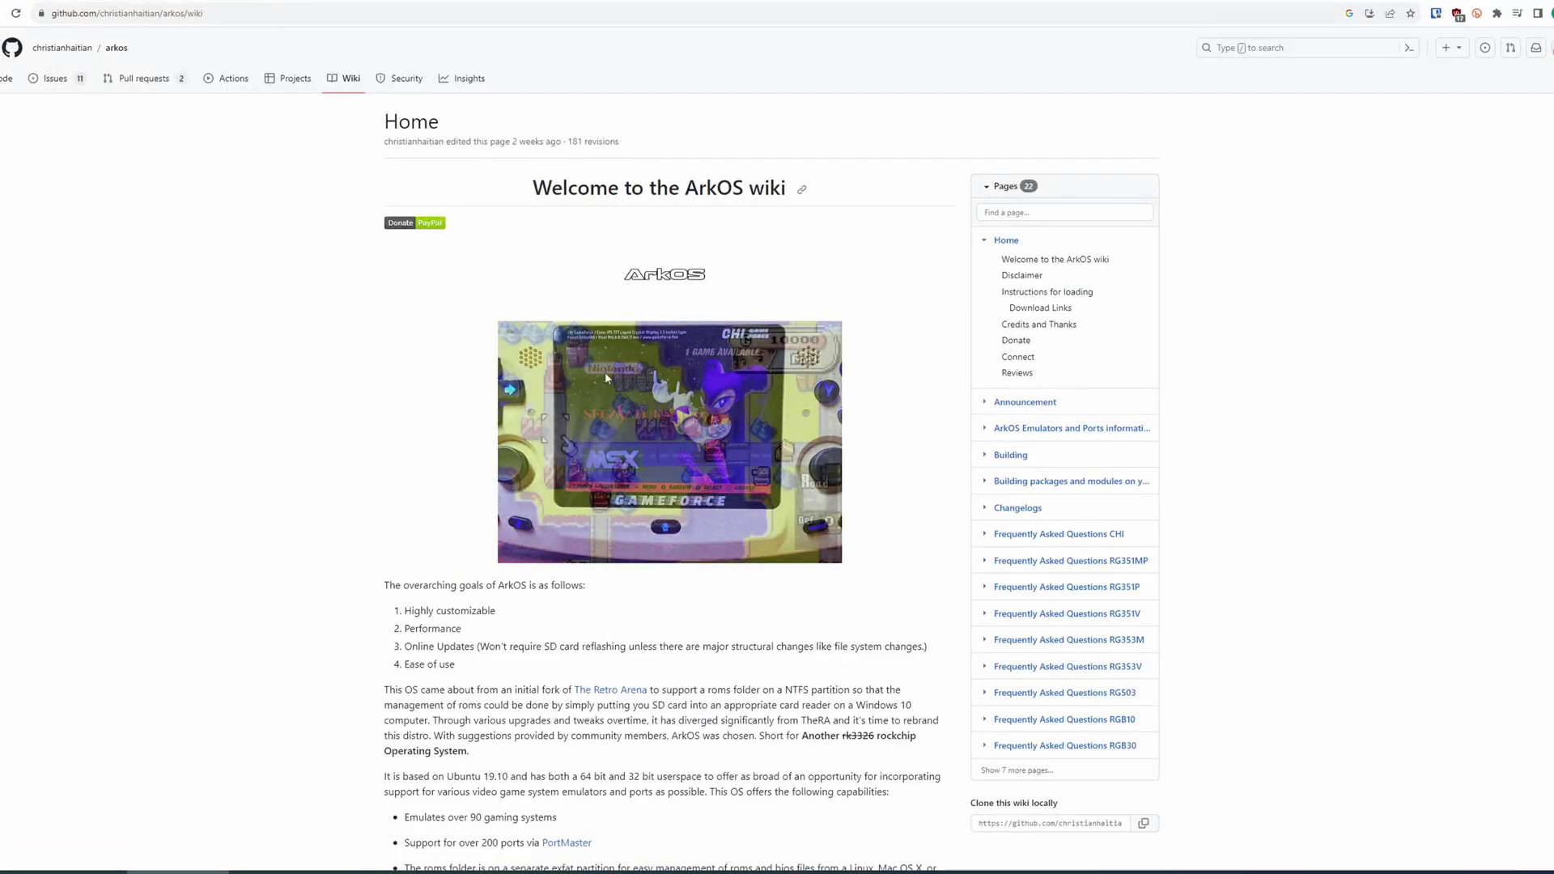
Download ArkOS_RG351MP_v2.0_03112023.img.xz from the RG351MP Google Drive link, bypassing the virus-scan warning.
scroll(322, 392, "down", 9)
scroll(322, 391, "down", 20)
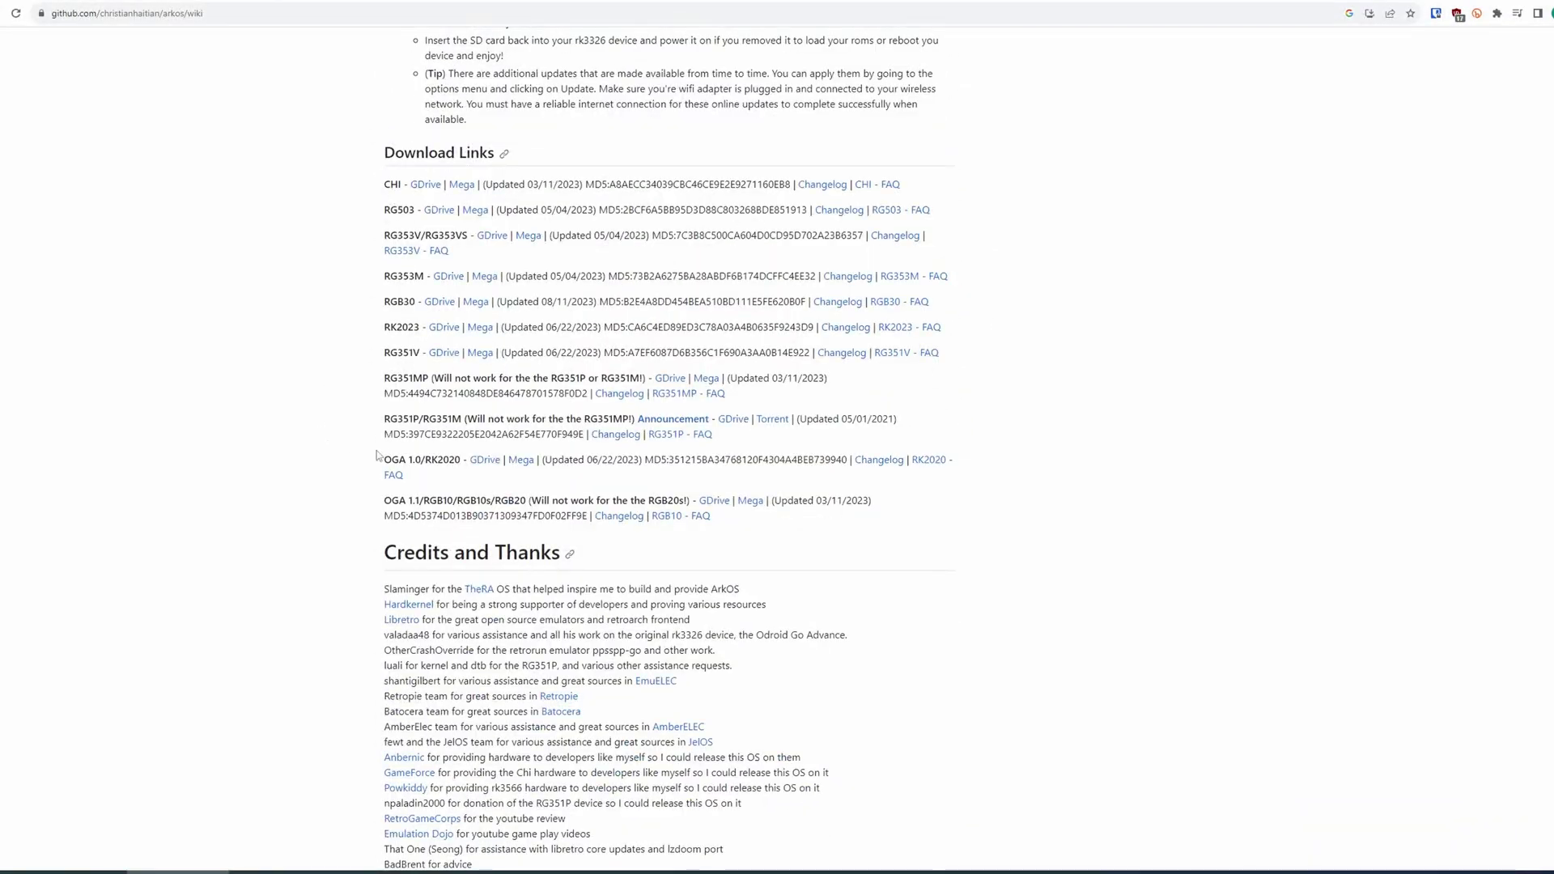
double_click(386, 380)
left_click(519, 383)
left_click(670, 383)
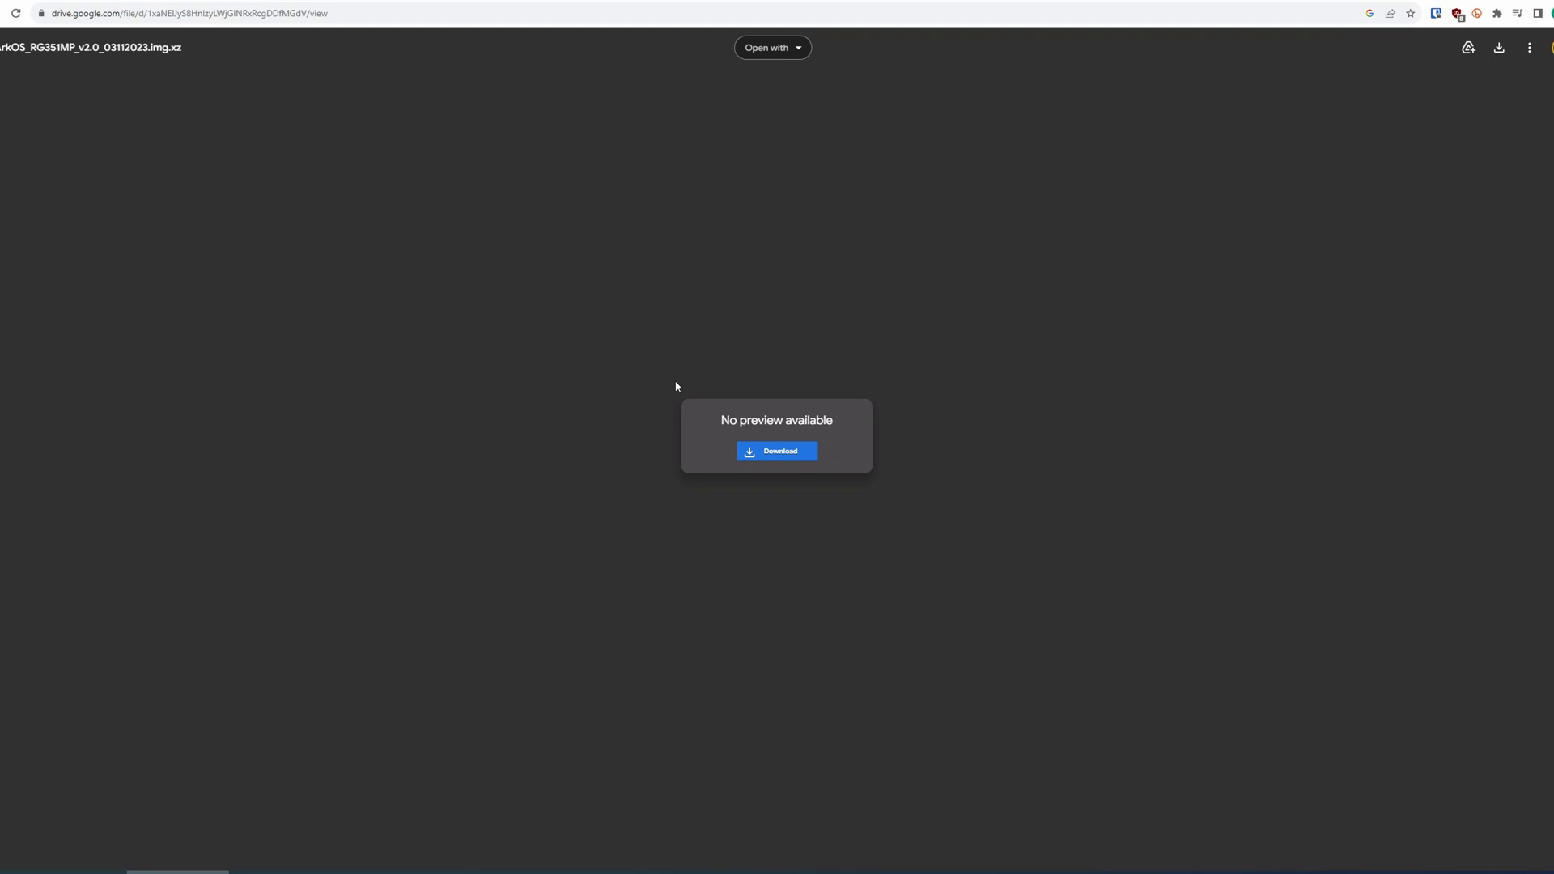
left_click(773, 450)
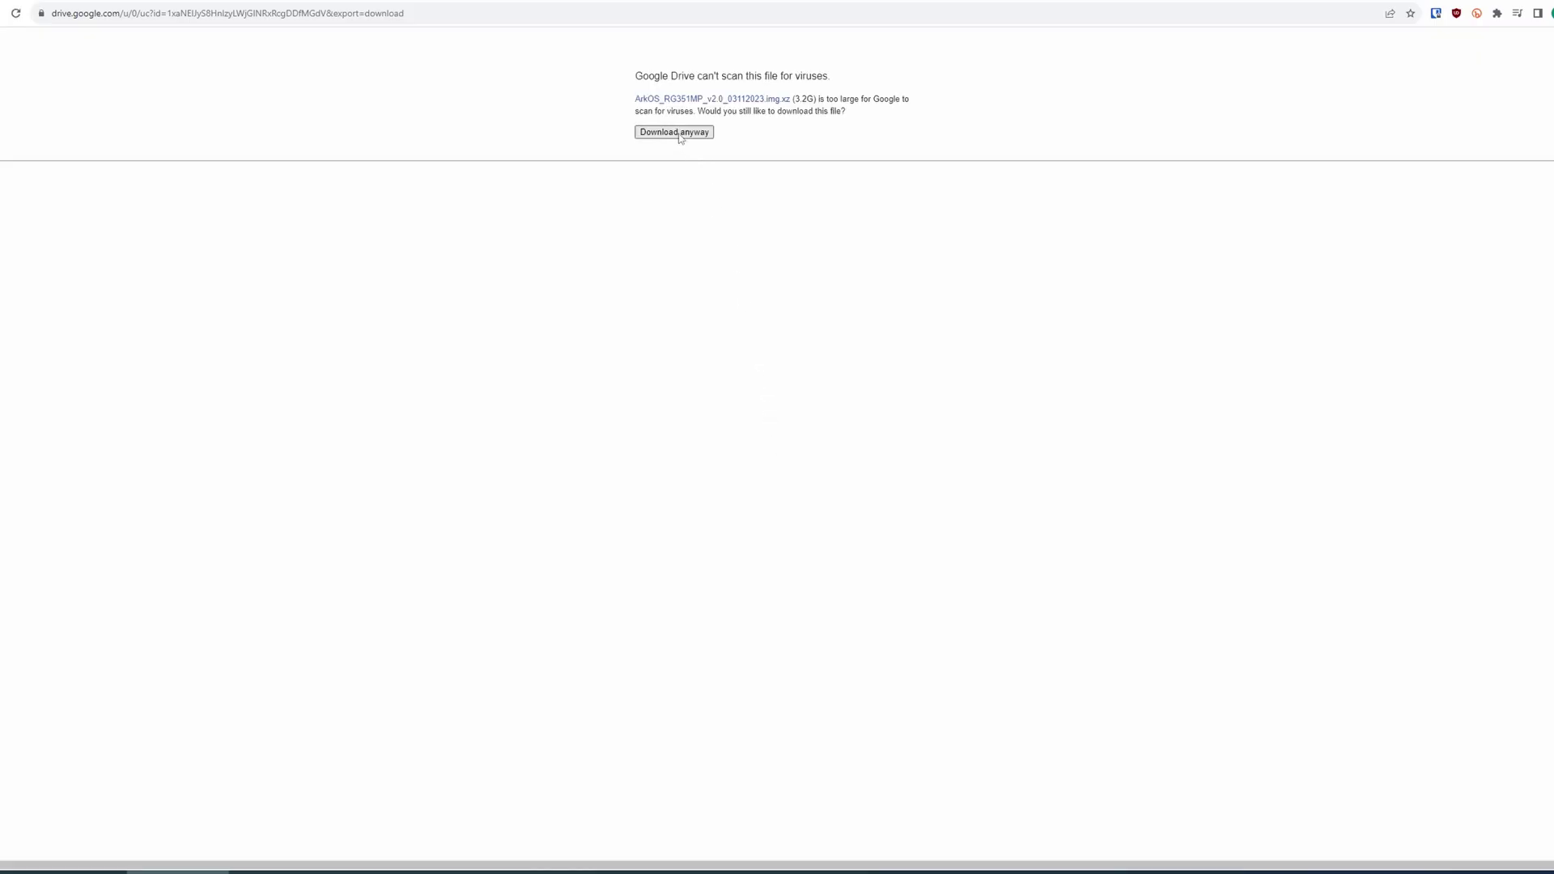
left_click(679, 136)
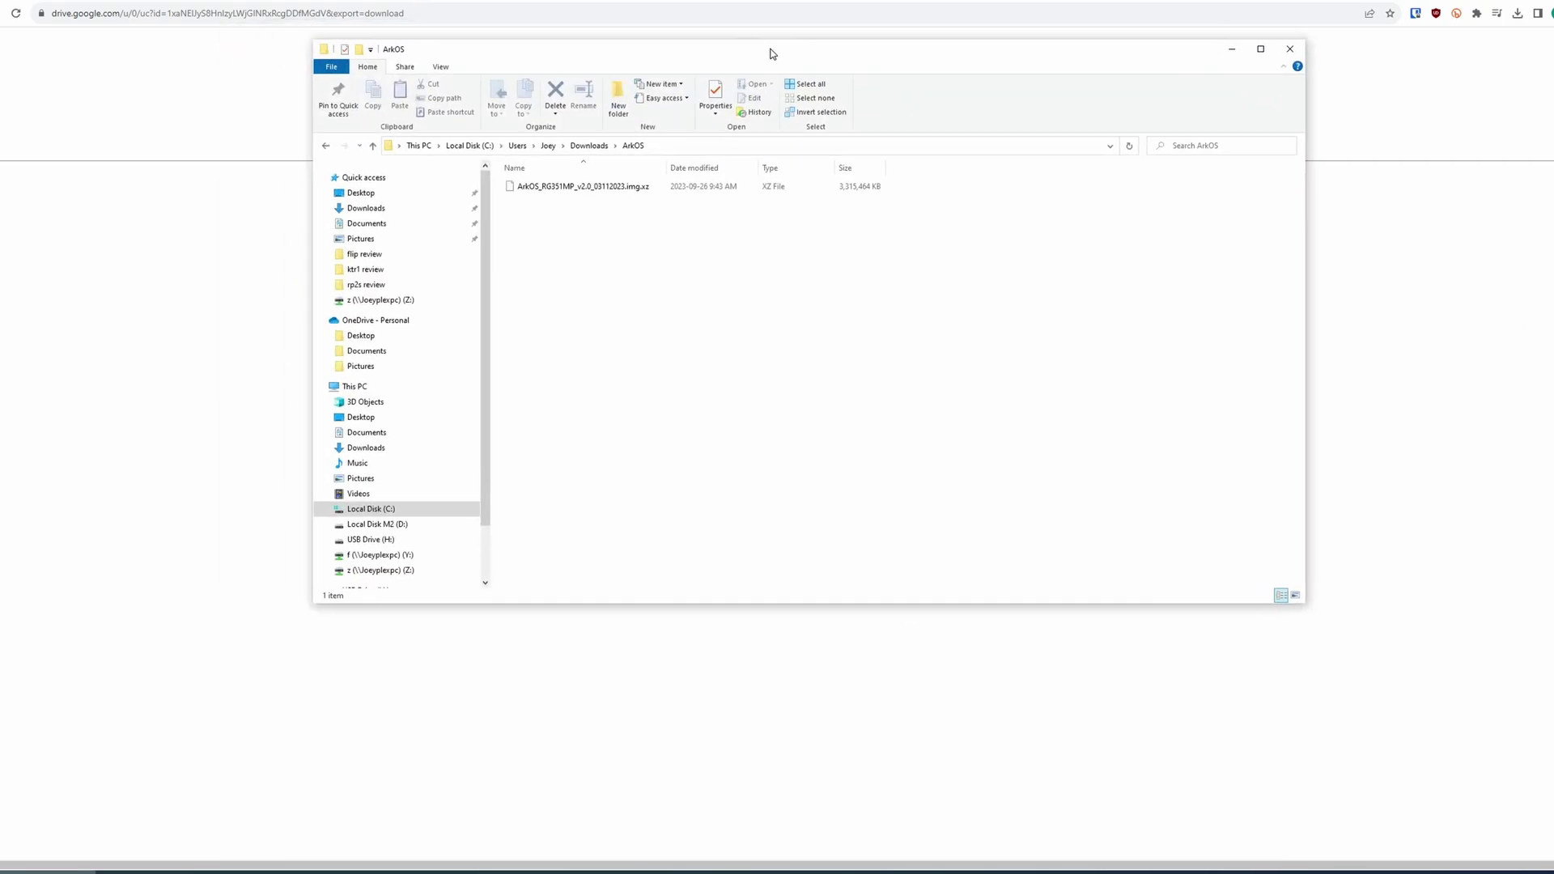
Extract ArkOS_RG351MP_v2.0_03112023.img.xz with 7-Zip Extract Here, producing the .img file.
left_click_drag(769, 52, 787, 50)
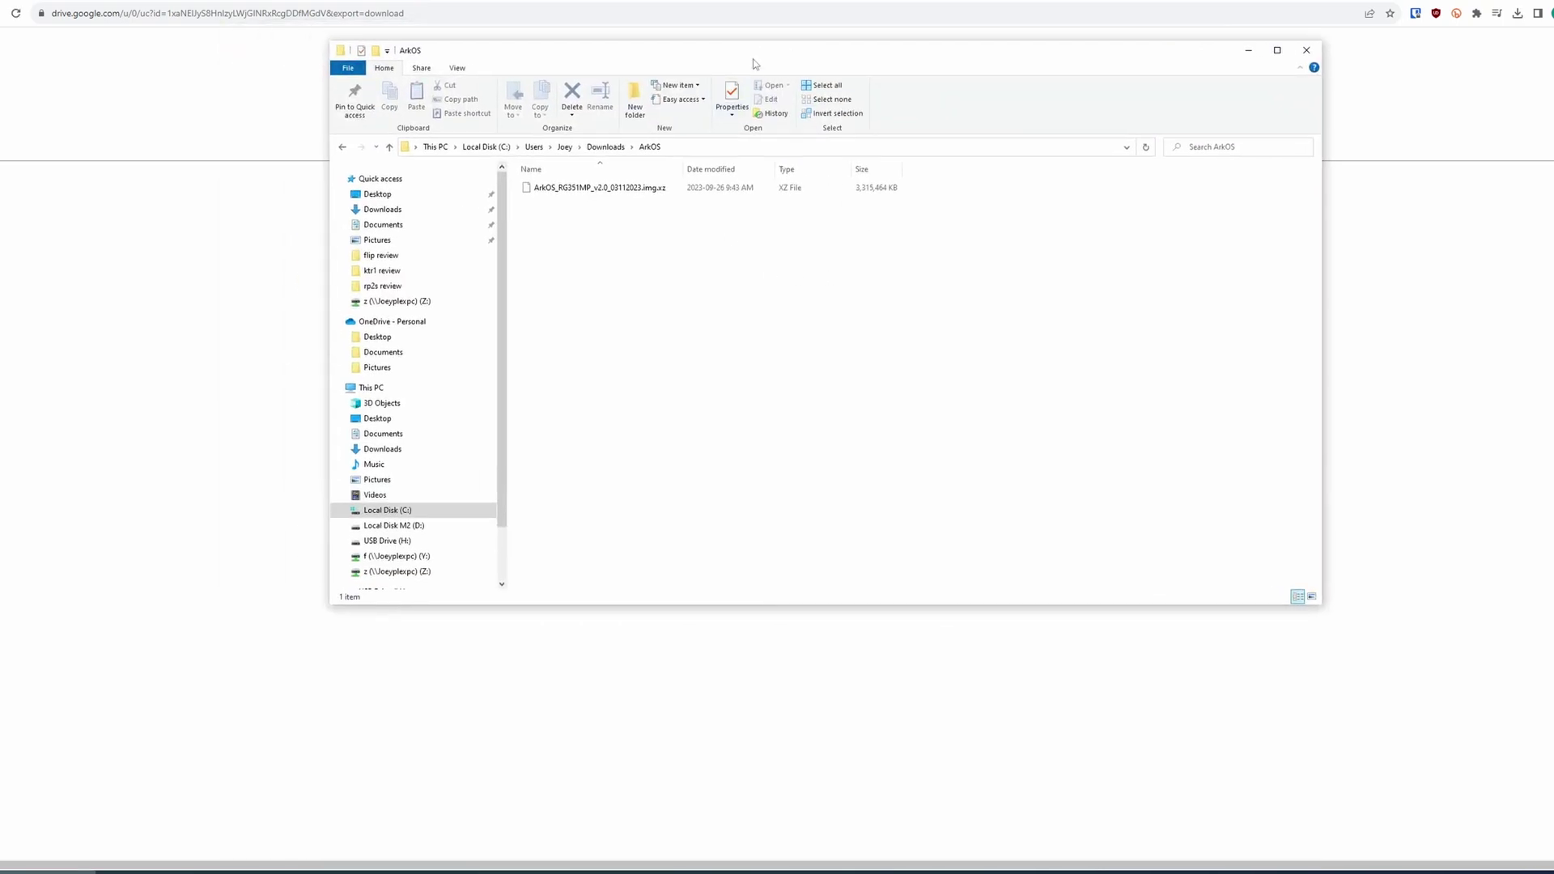
right_click(593, 192)
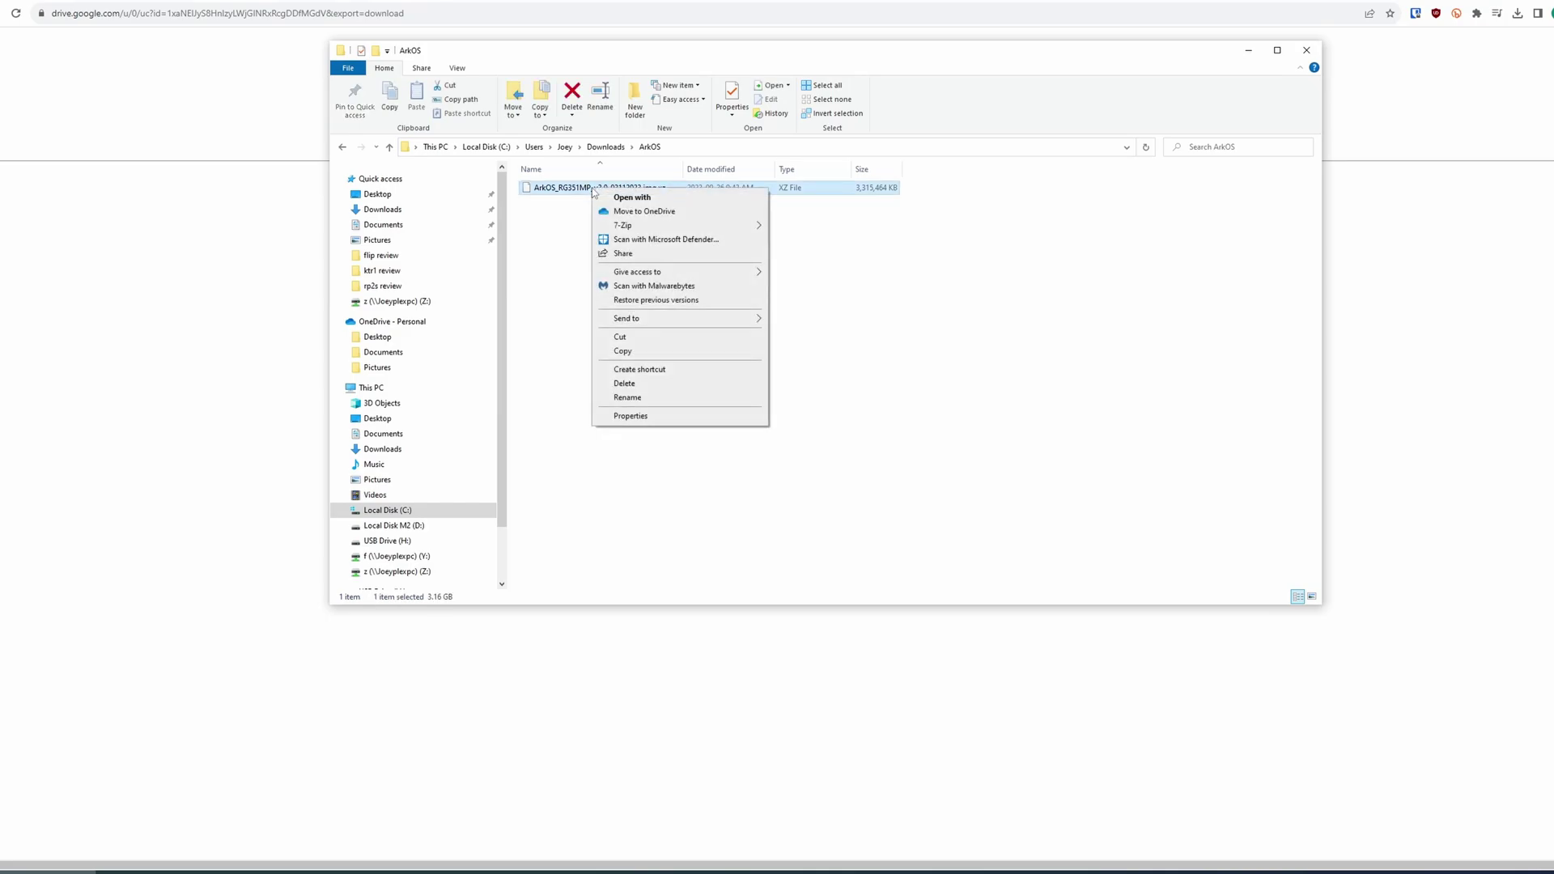
mouse_move(678, 226)
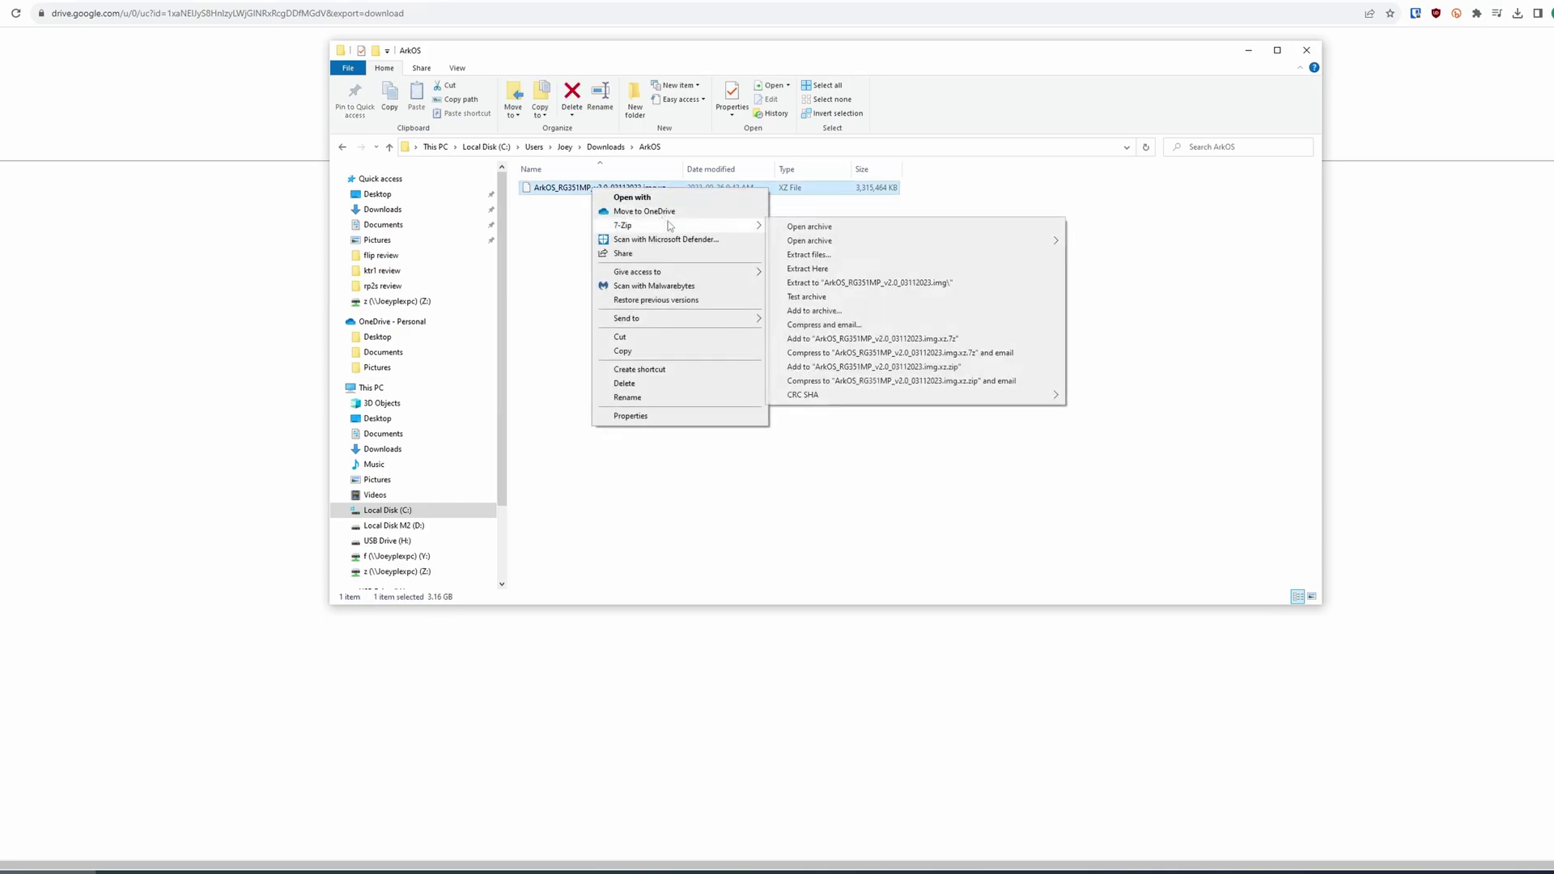
left_click(809, 268)
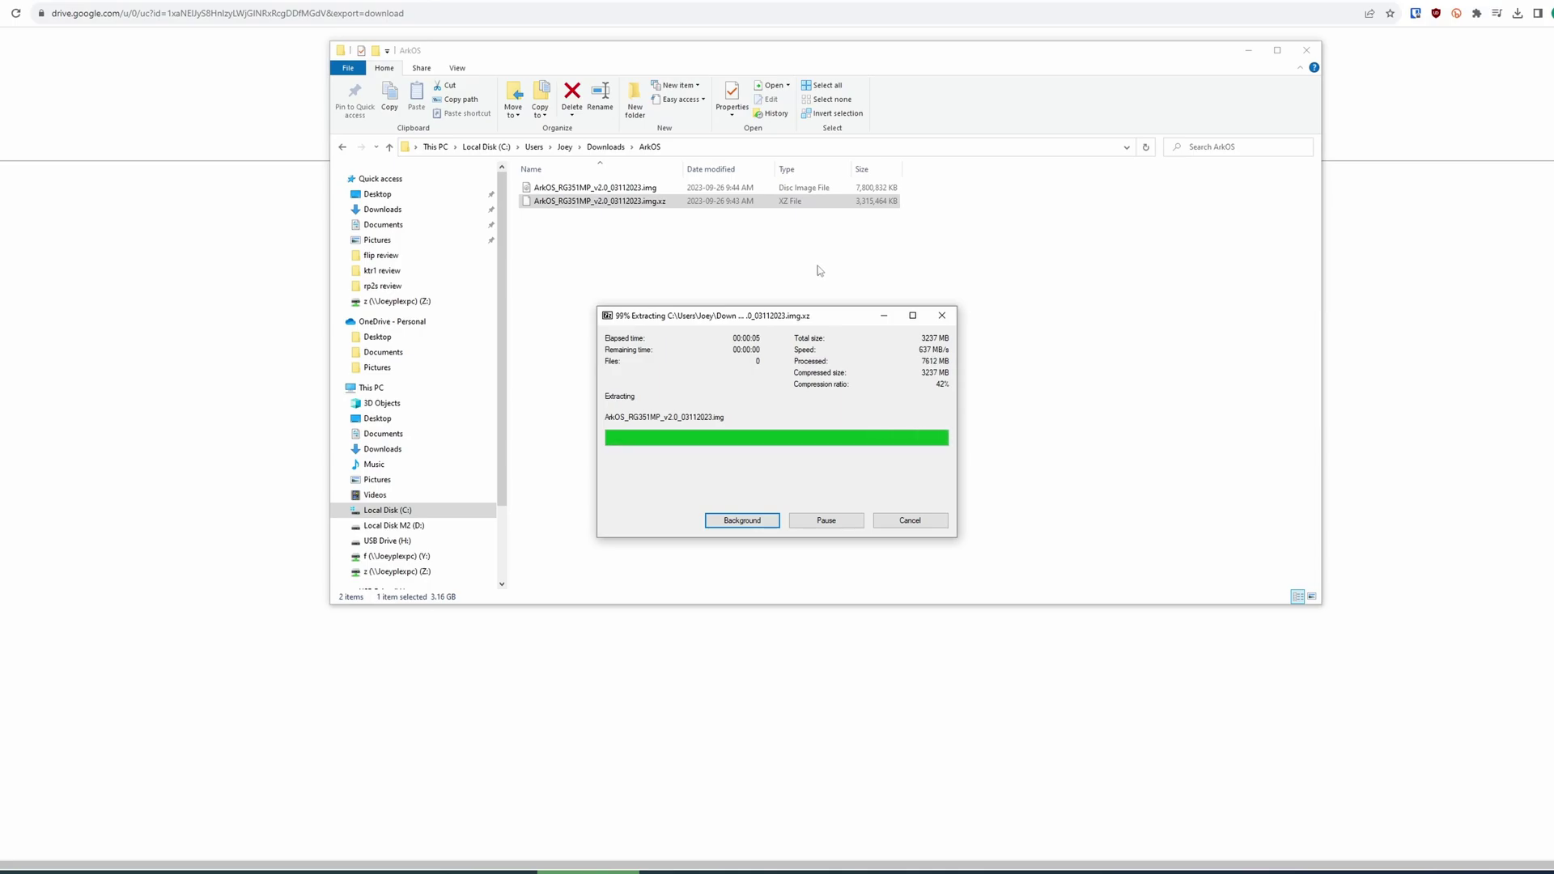
left_click(701, 226)
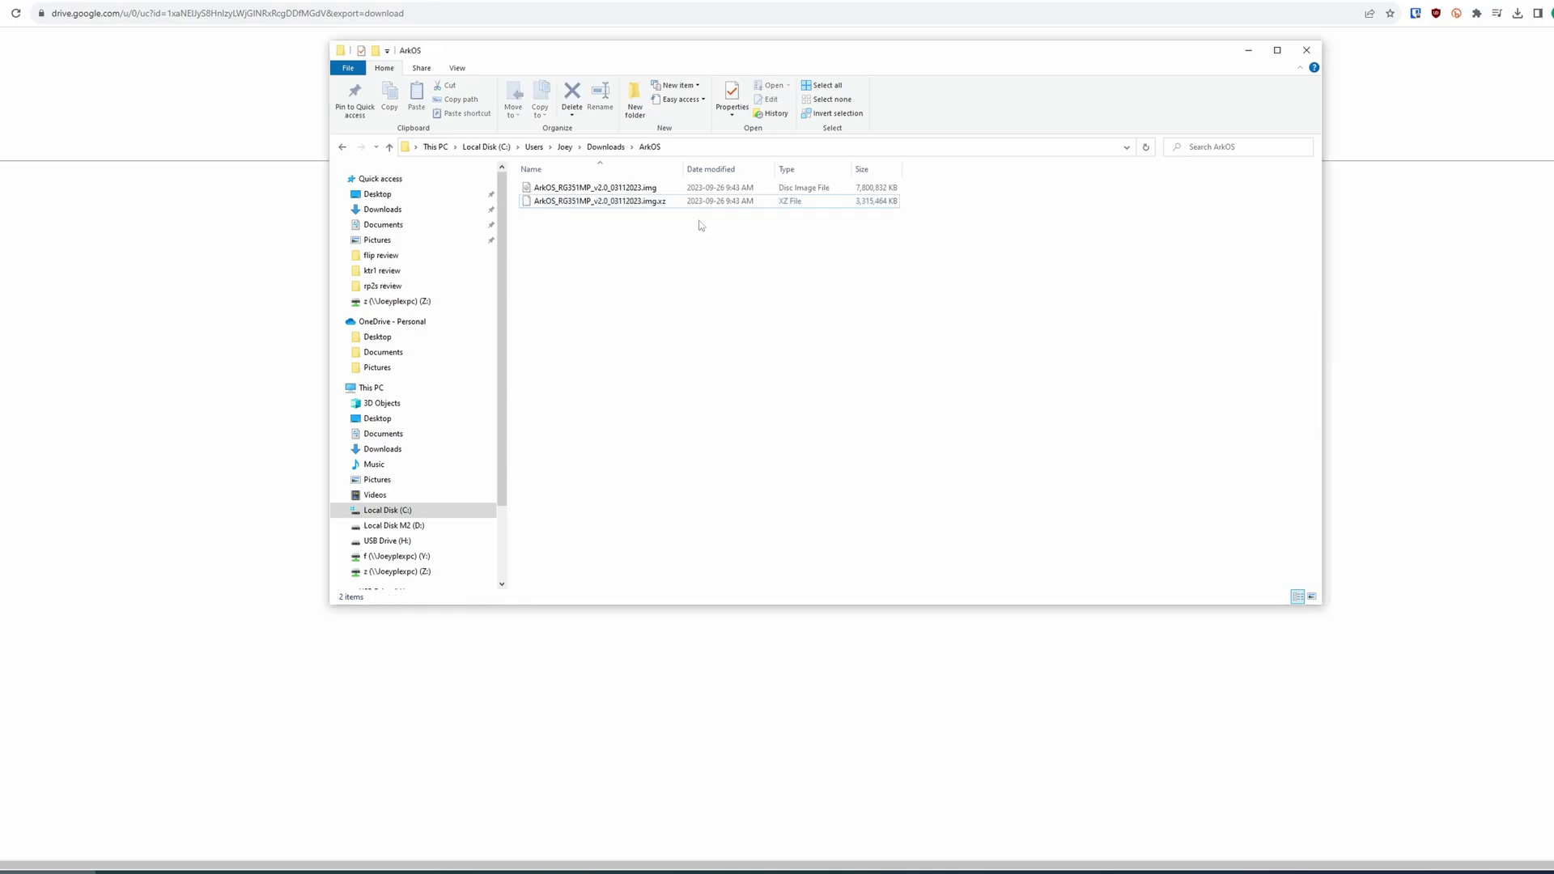
left_click(640, 191)
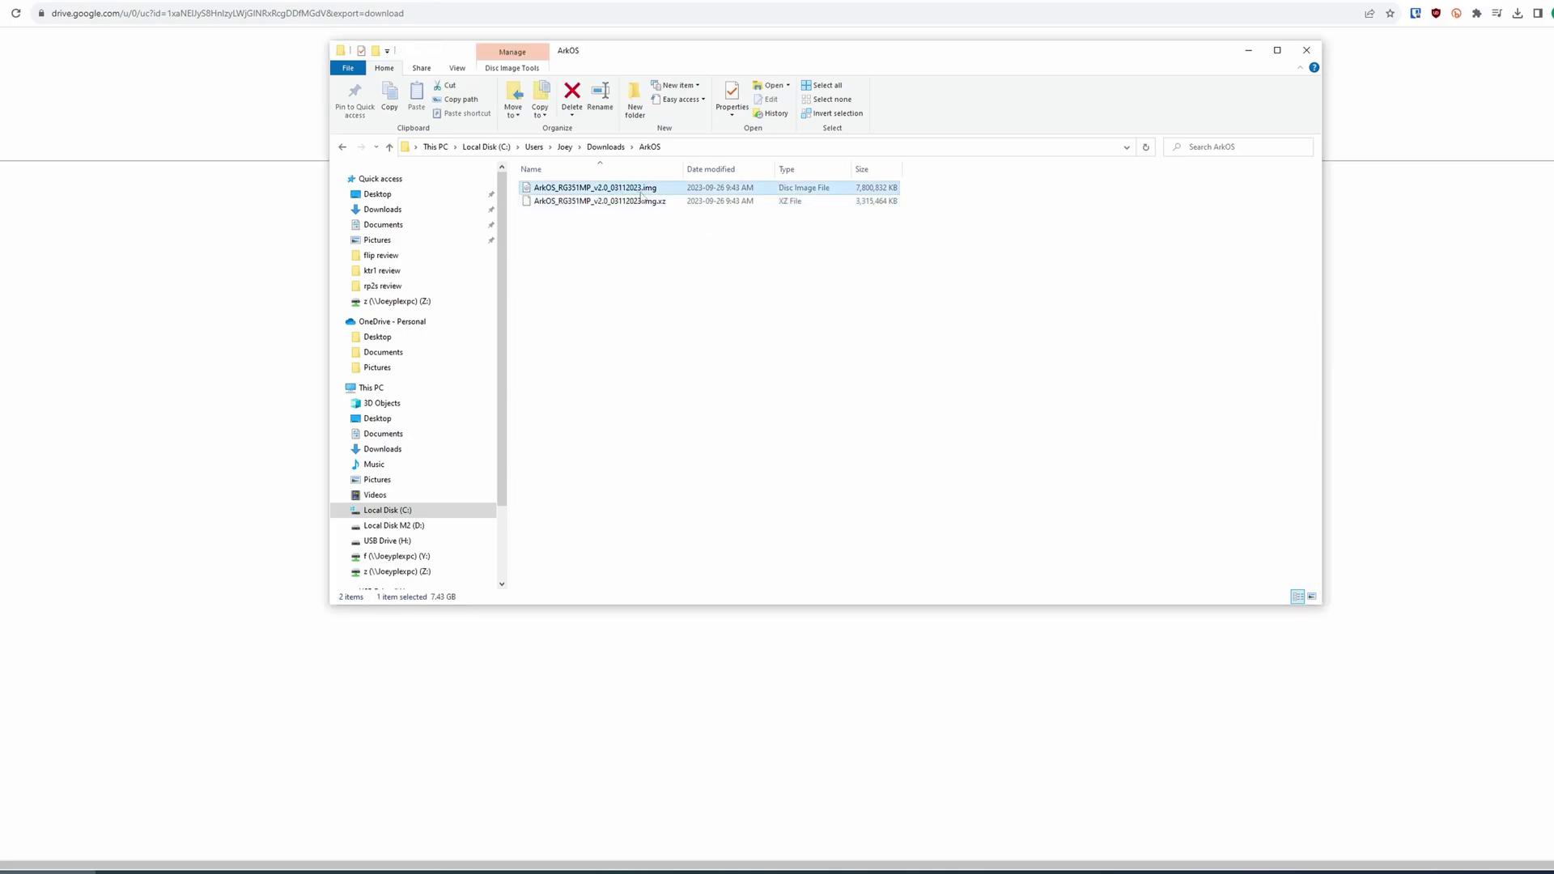
left_click(710, 273)
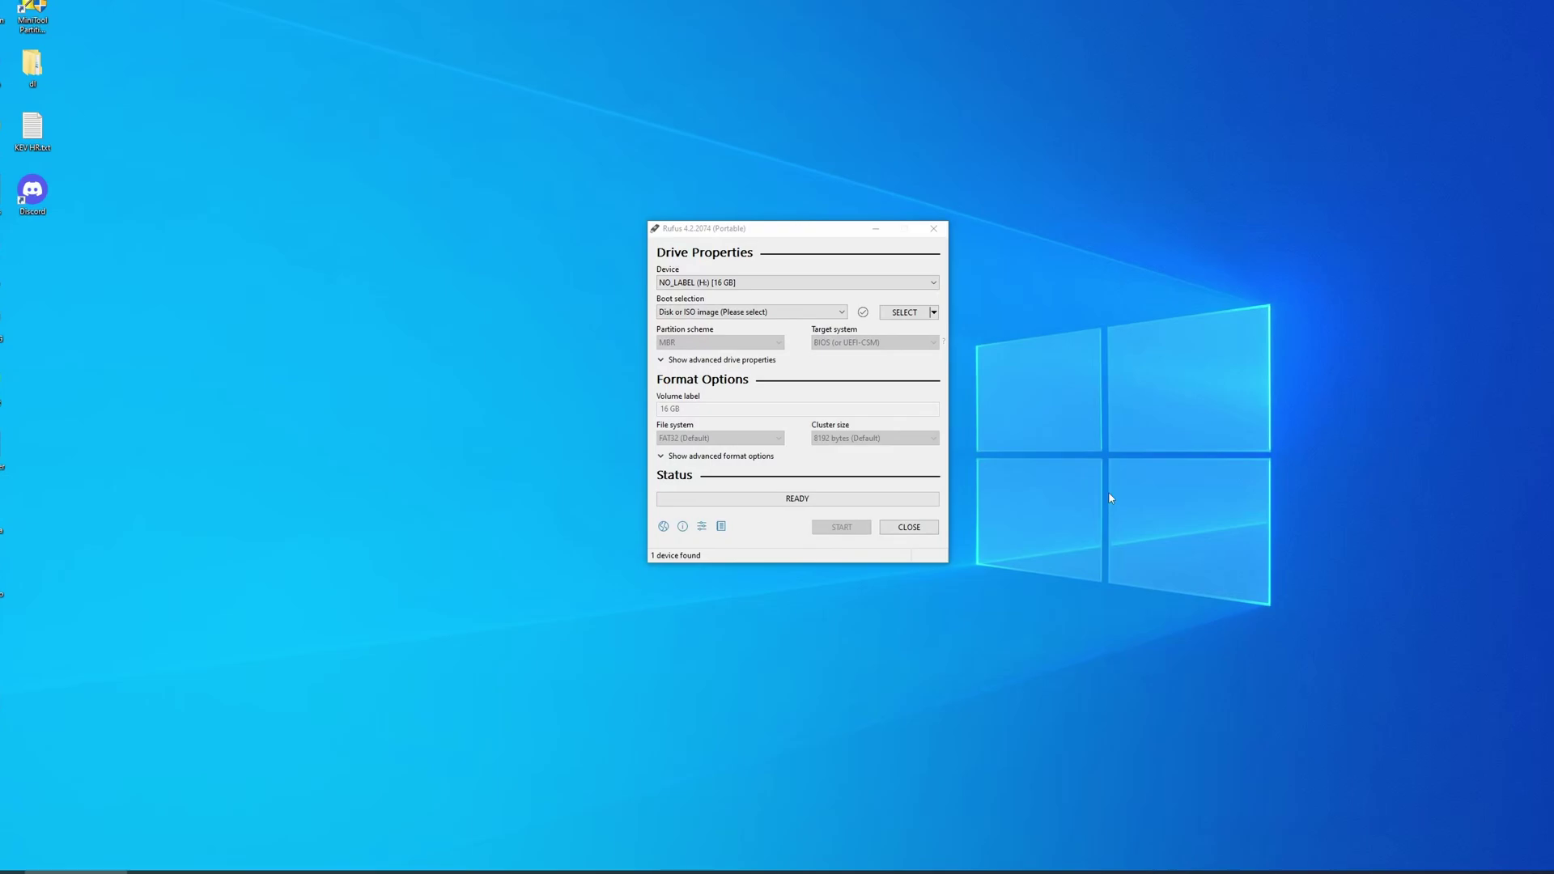
Target the 16 GB drive and choose ArkOS_RG351MP_v2.0_03112023.img from Downloads\ArkOS.
left_click(896, 285)
left_click(724, 296)
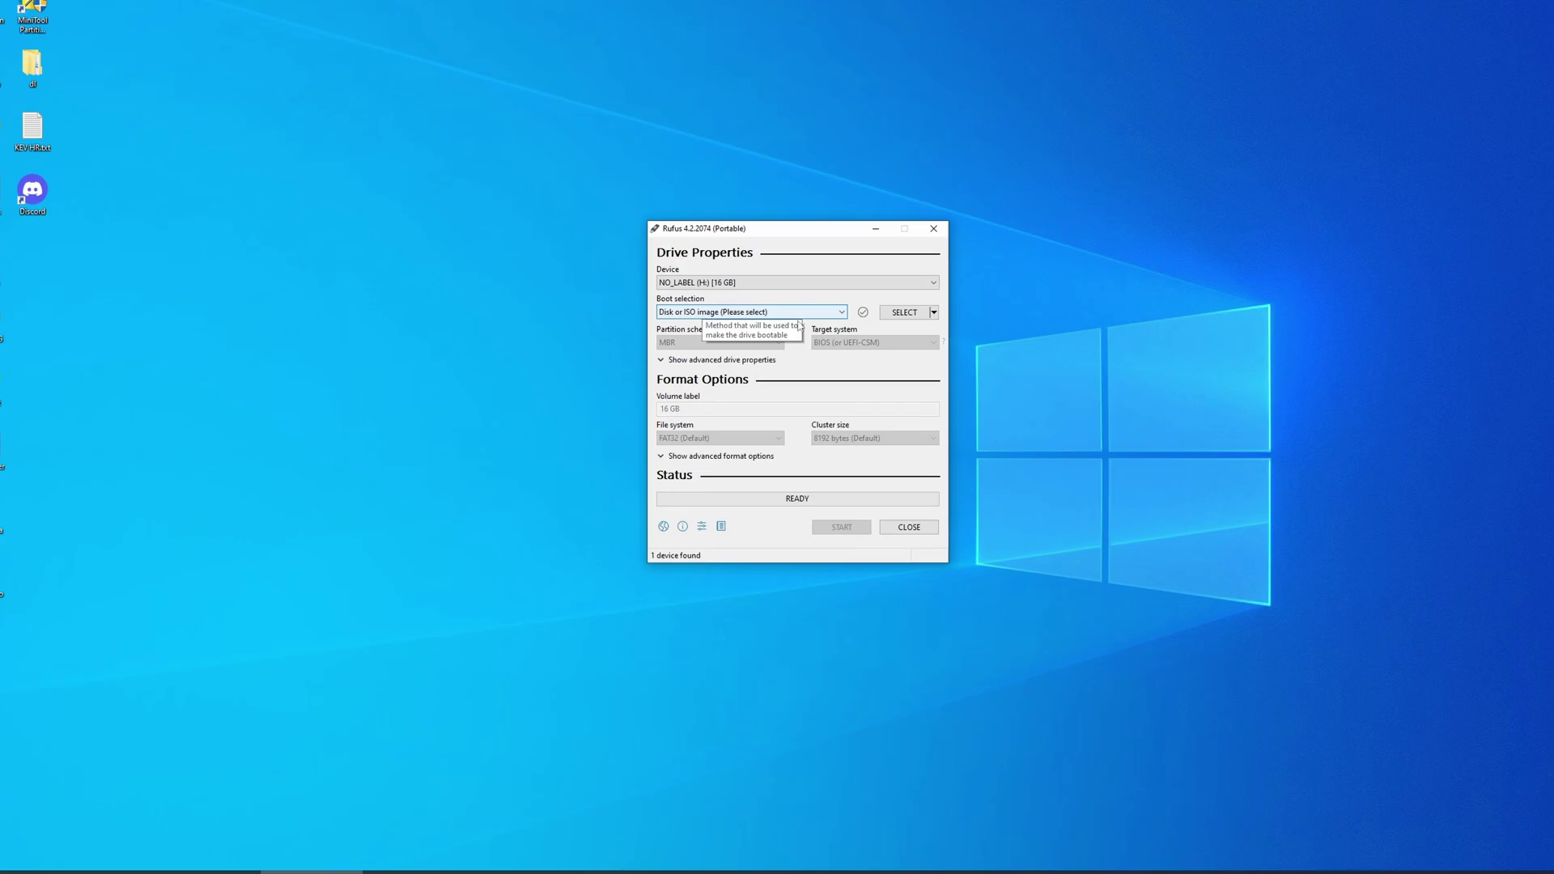
left_click(902, 315)
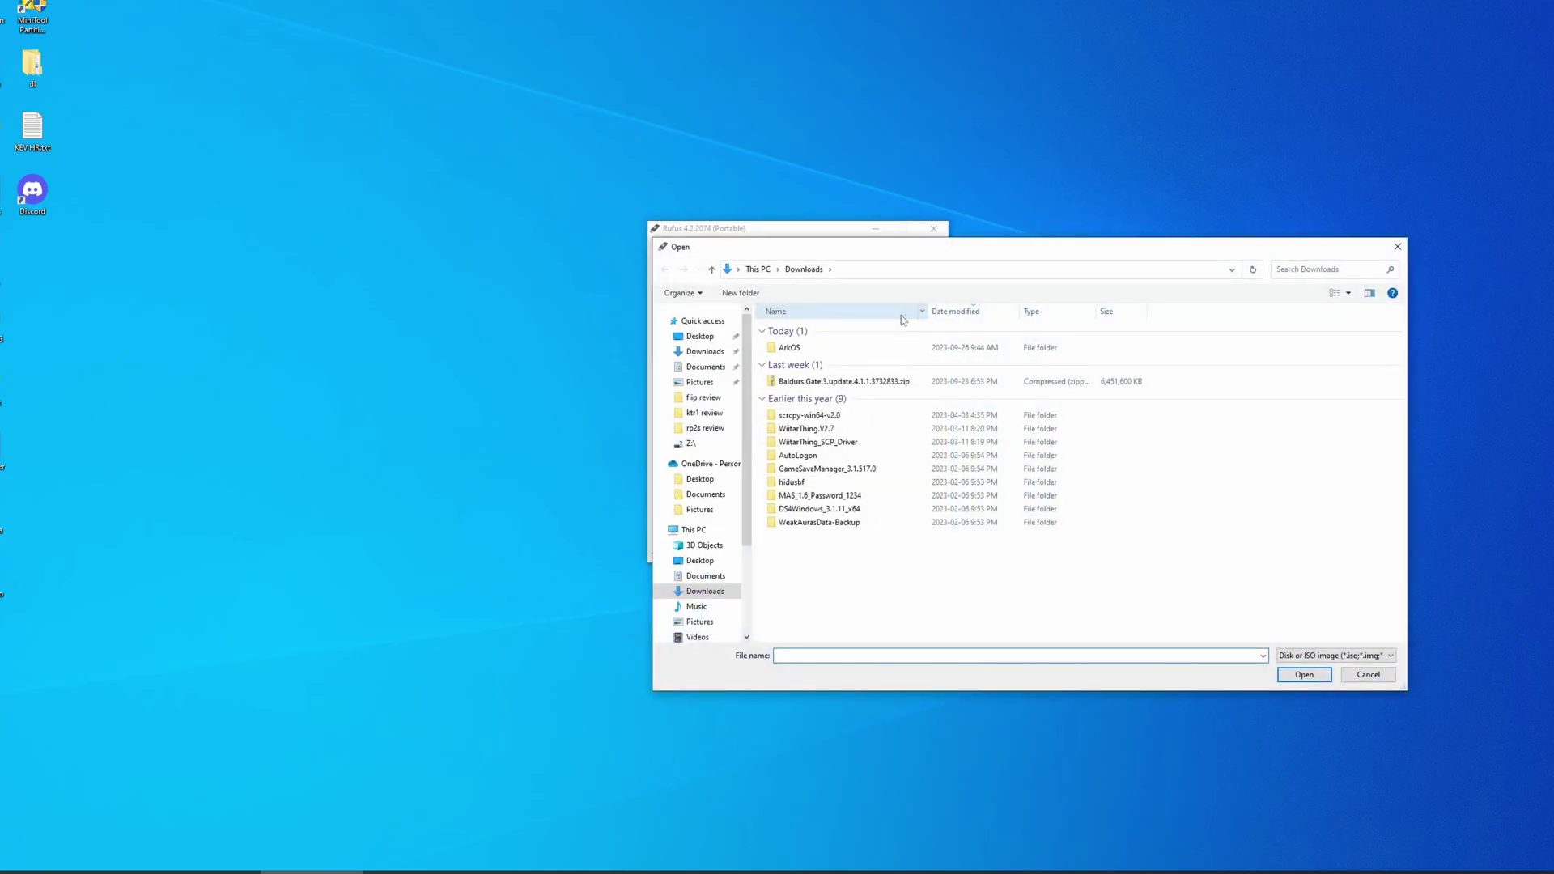
double_click(794, 348)
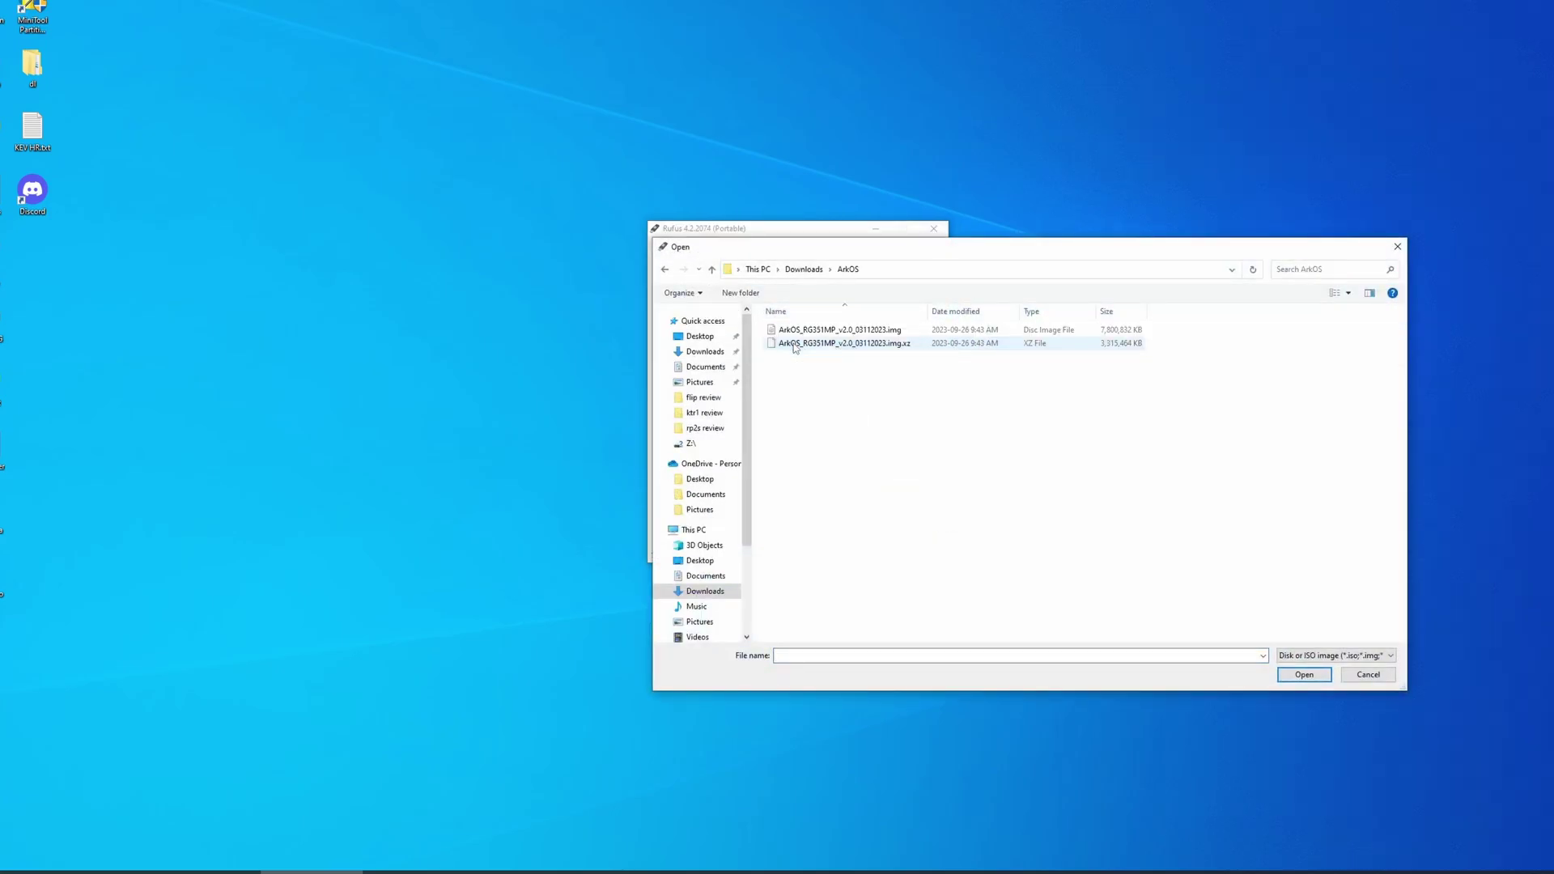
double_click(807, 331)
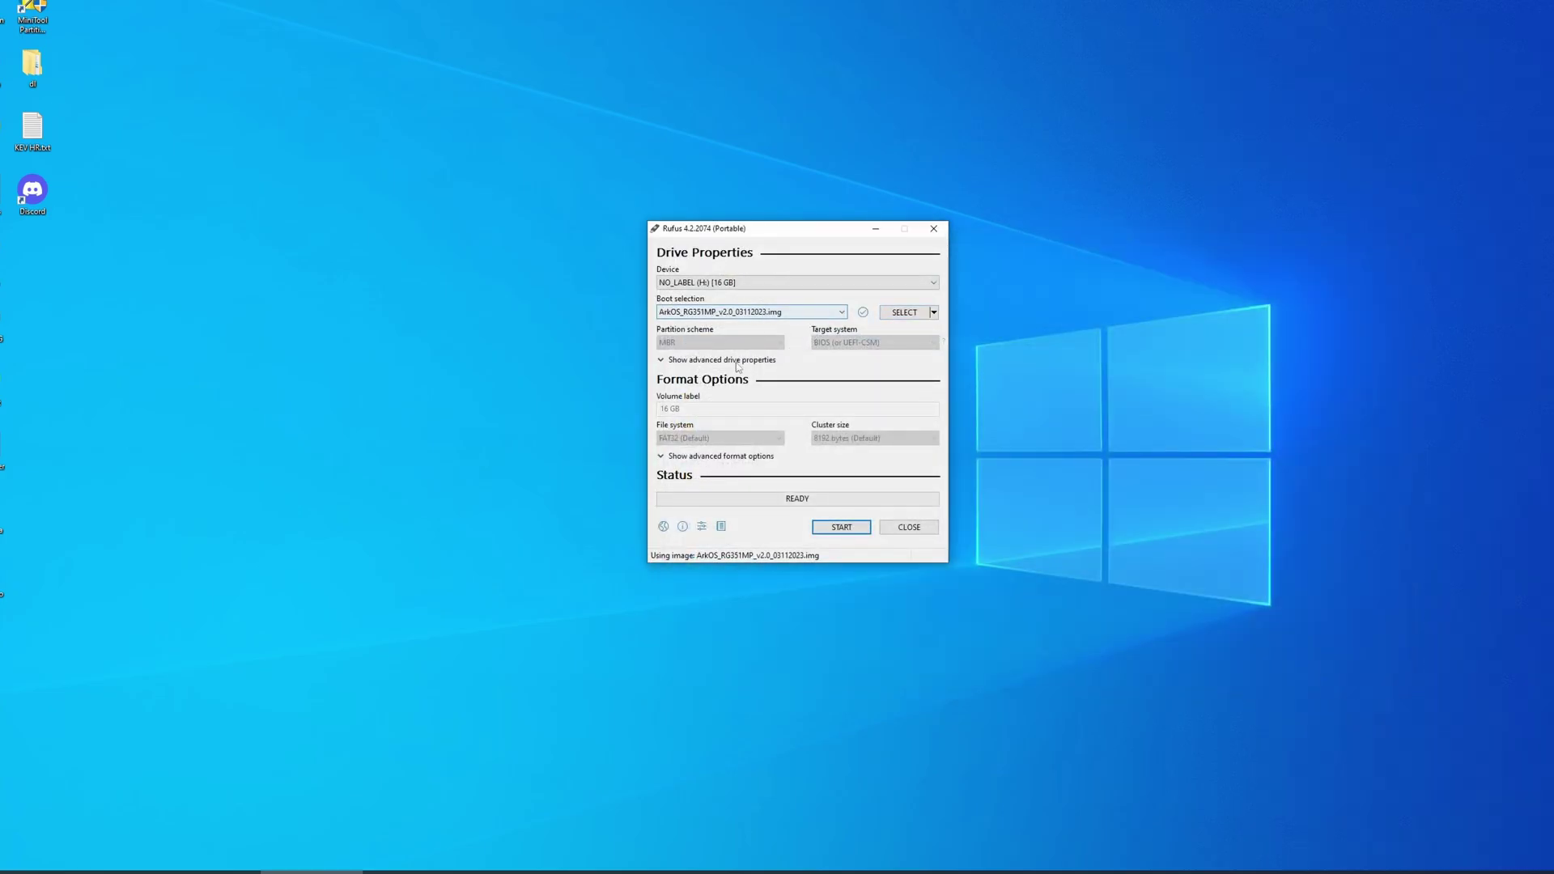
Write the image, accepting the data-erase and multiple-partition warnings, then close Rufus.
left_click(829, 528)
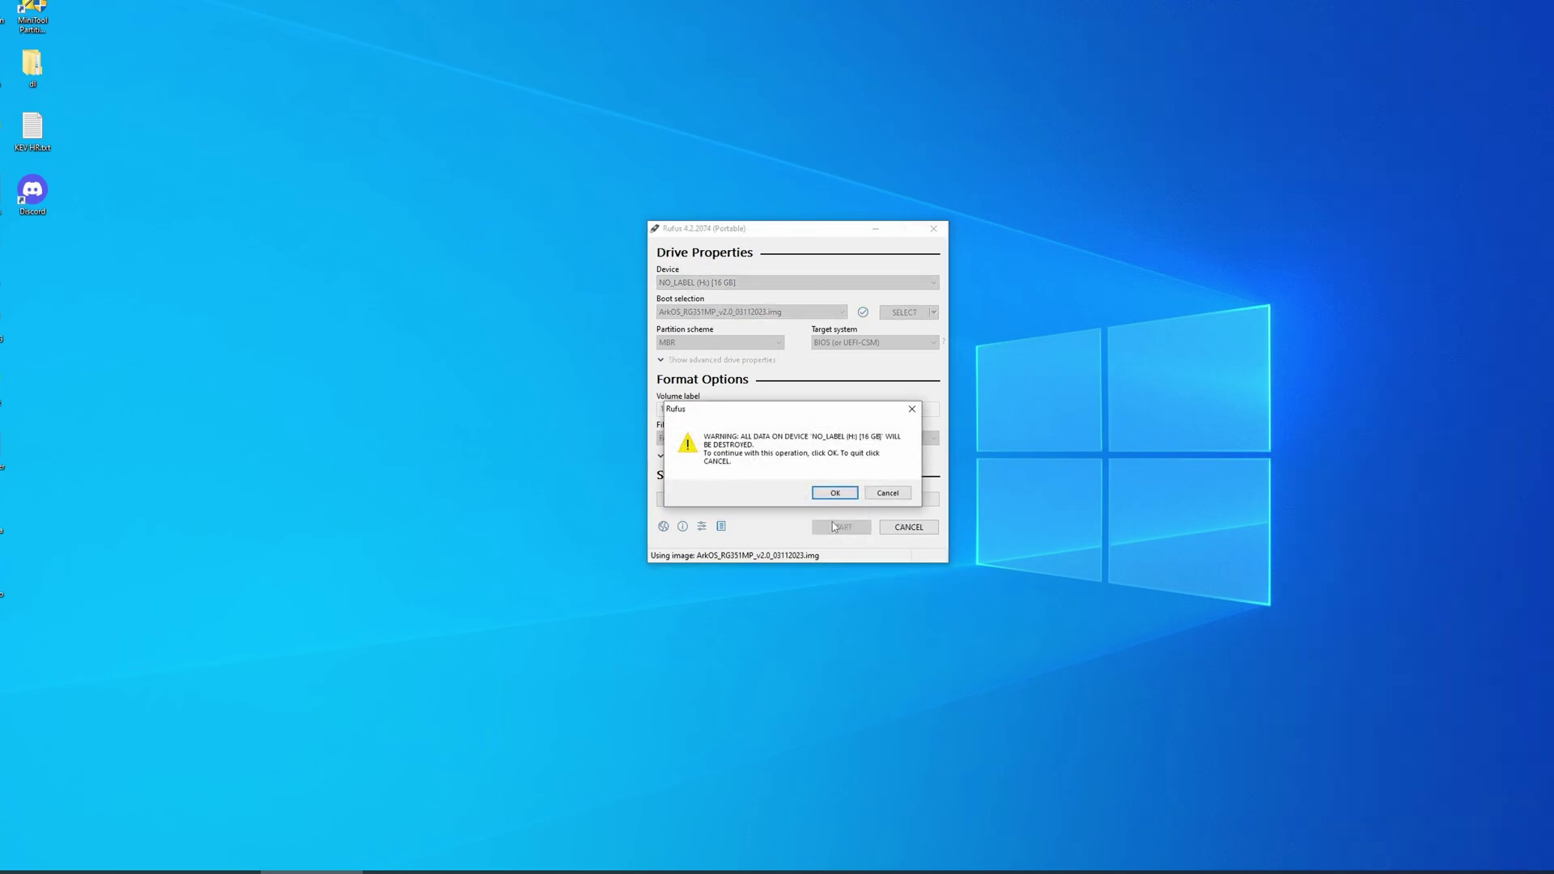
left_click(832, 493)
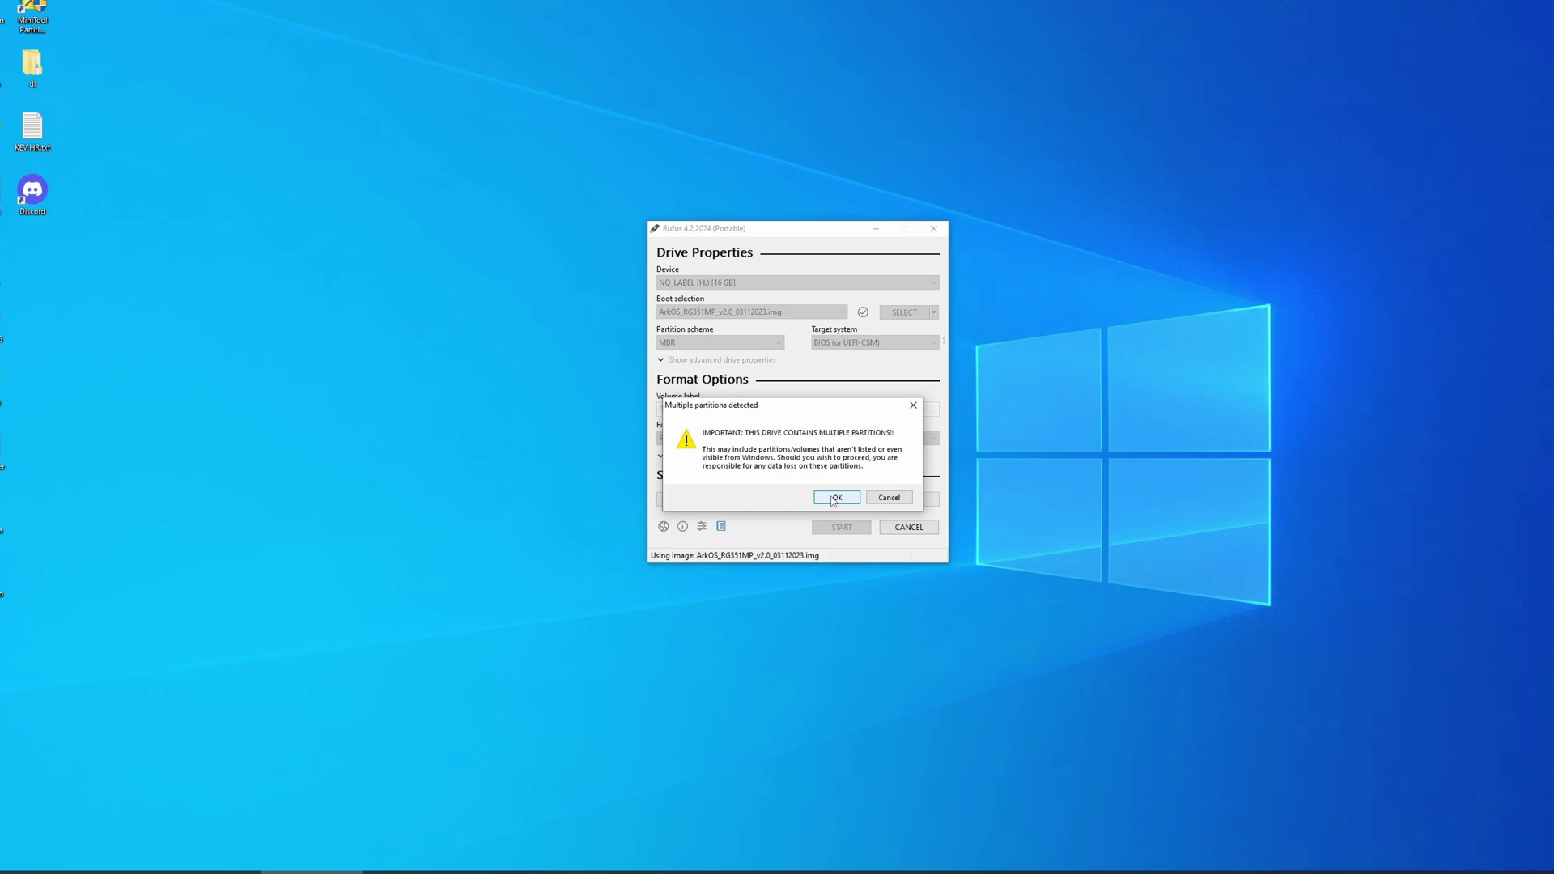
left_click(833, 499)
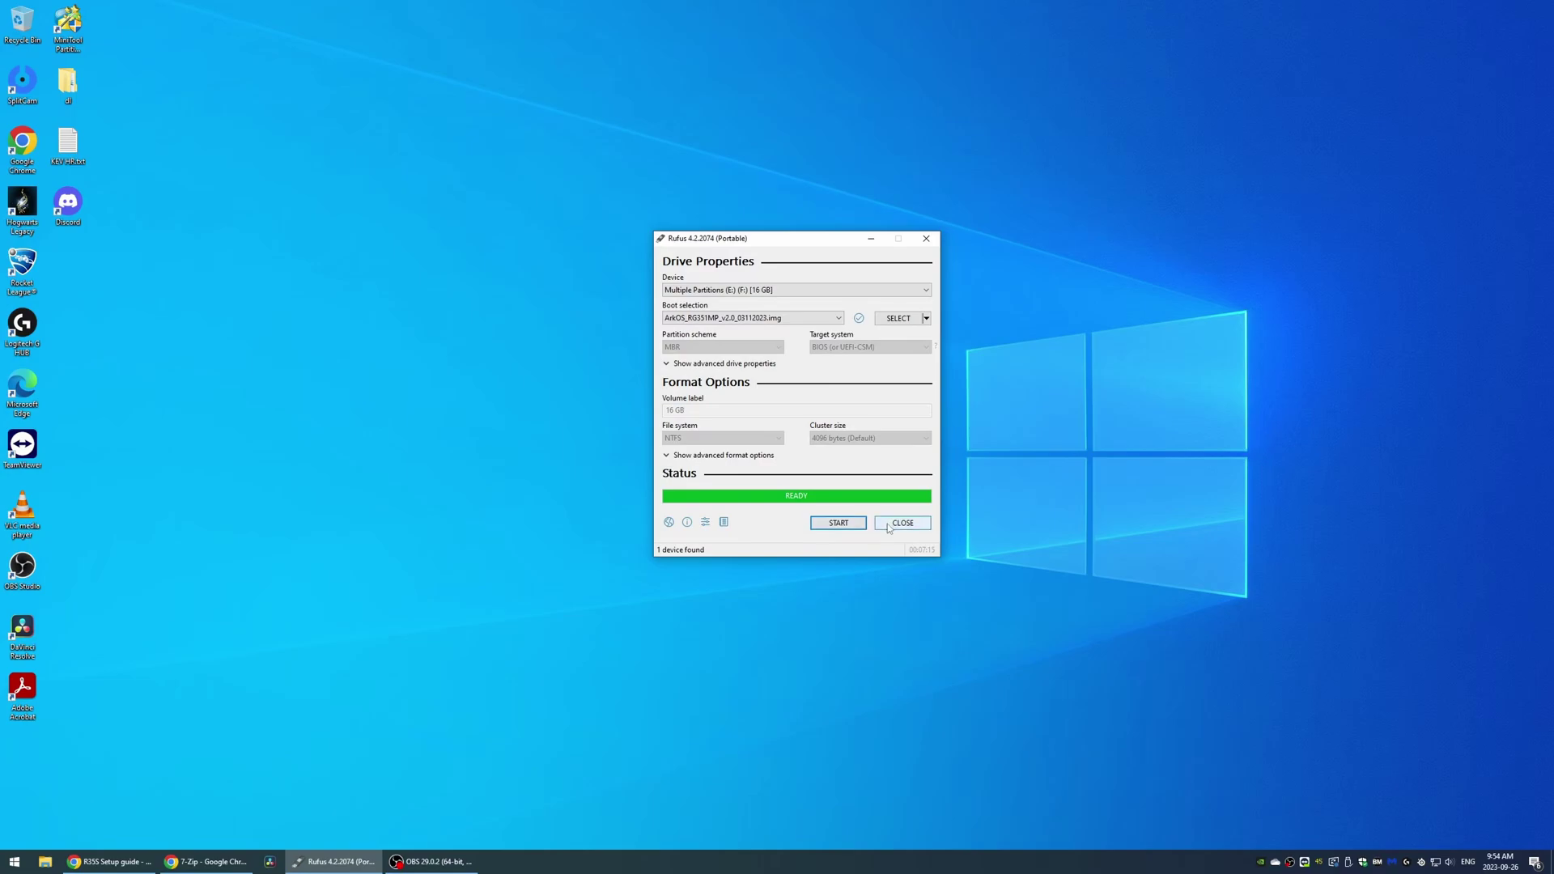
left_click(888, 527)
Use the tray's Safely Remove Hardware icon to eject USB Drive (E:).
left_click(1343, 860)
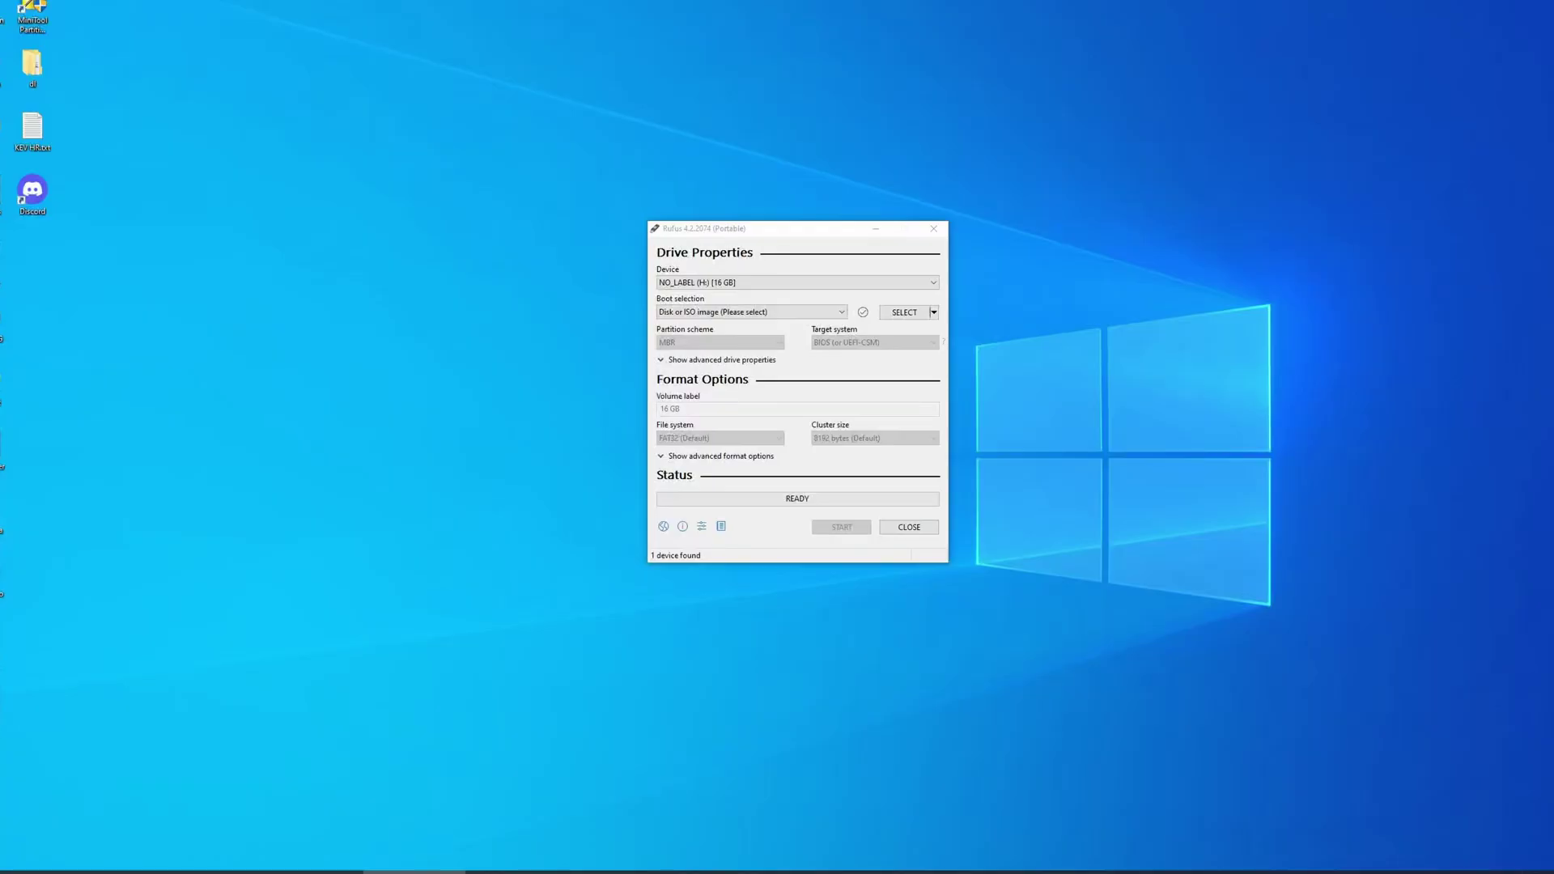
Flash the ArkOS .img onto NO_LABEL (H:), accepting the erase and multiple-partition warnings.
left_click(726, 282)
left_click(727, 297)
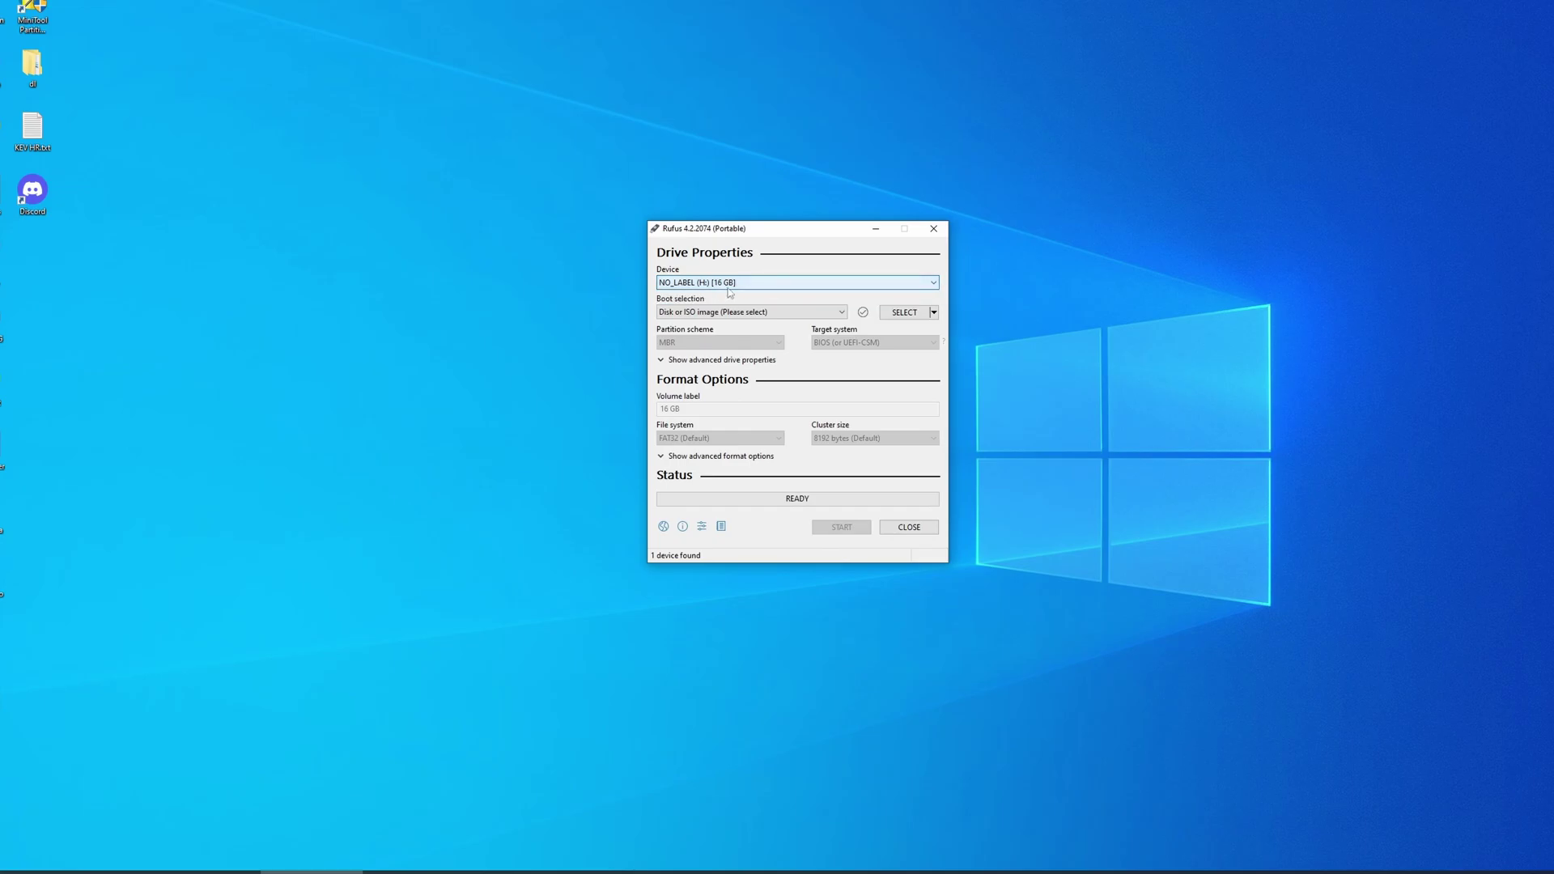
left_click(902, 313)
double_click(792, 347)
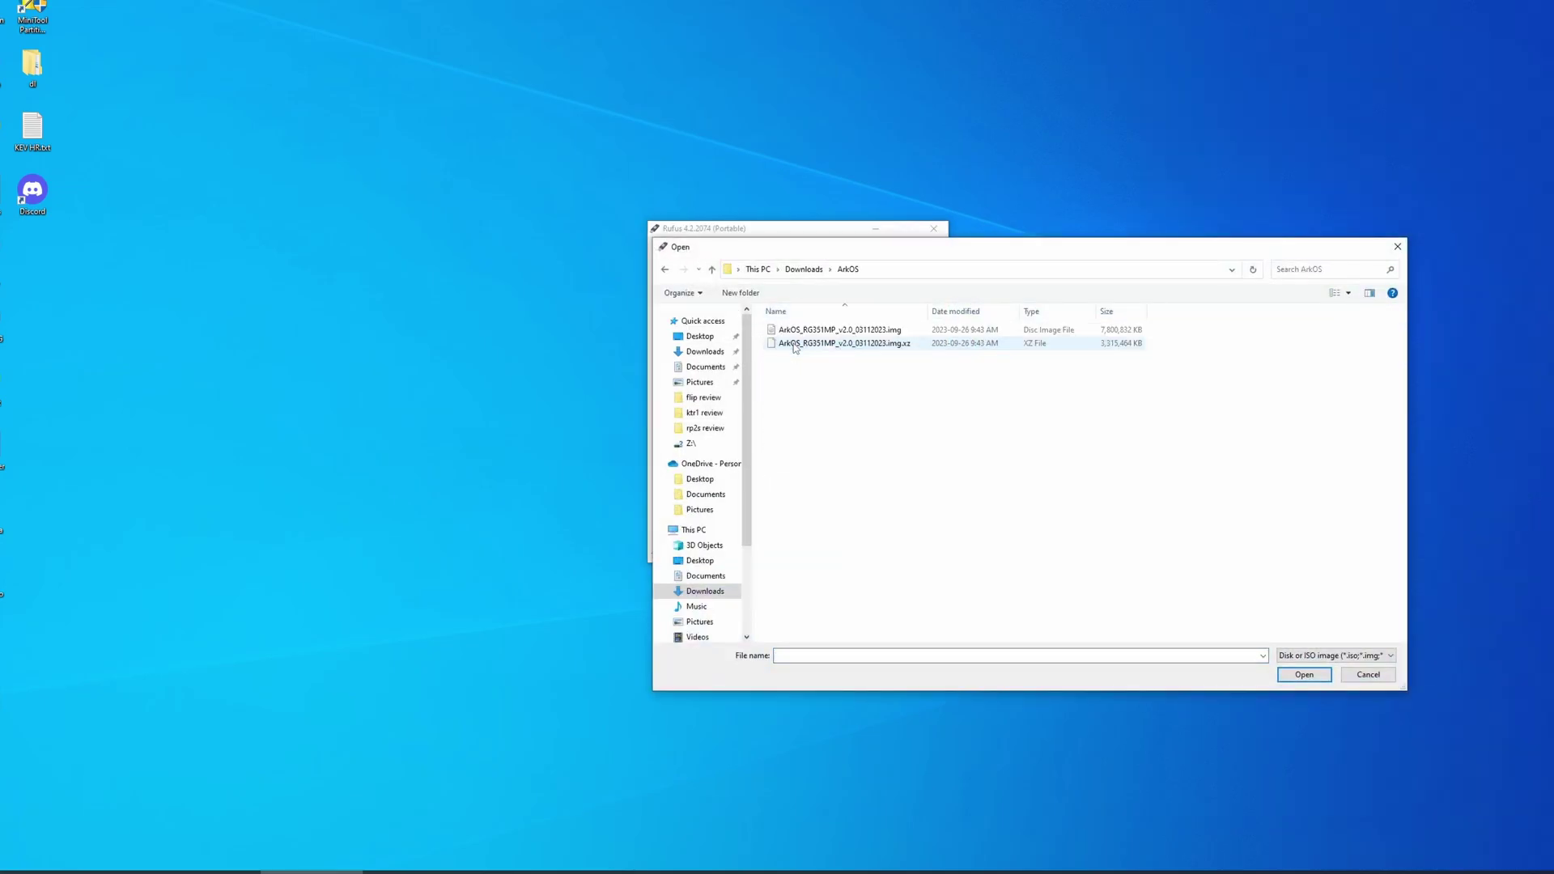
double_click(807, 332)
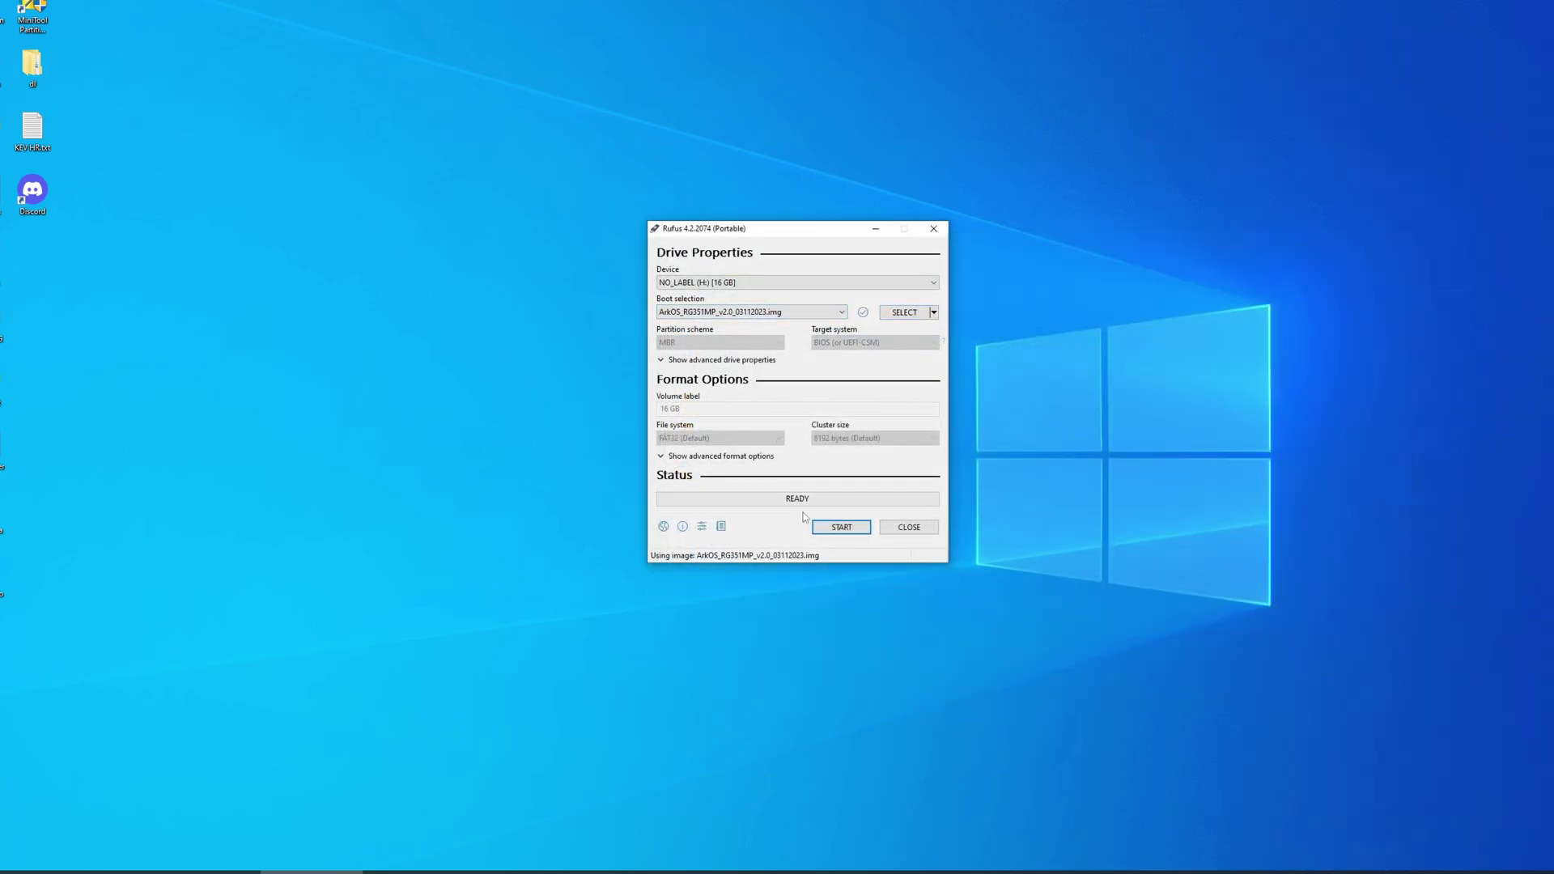
left_click(832, 529)
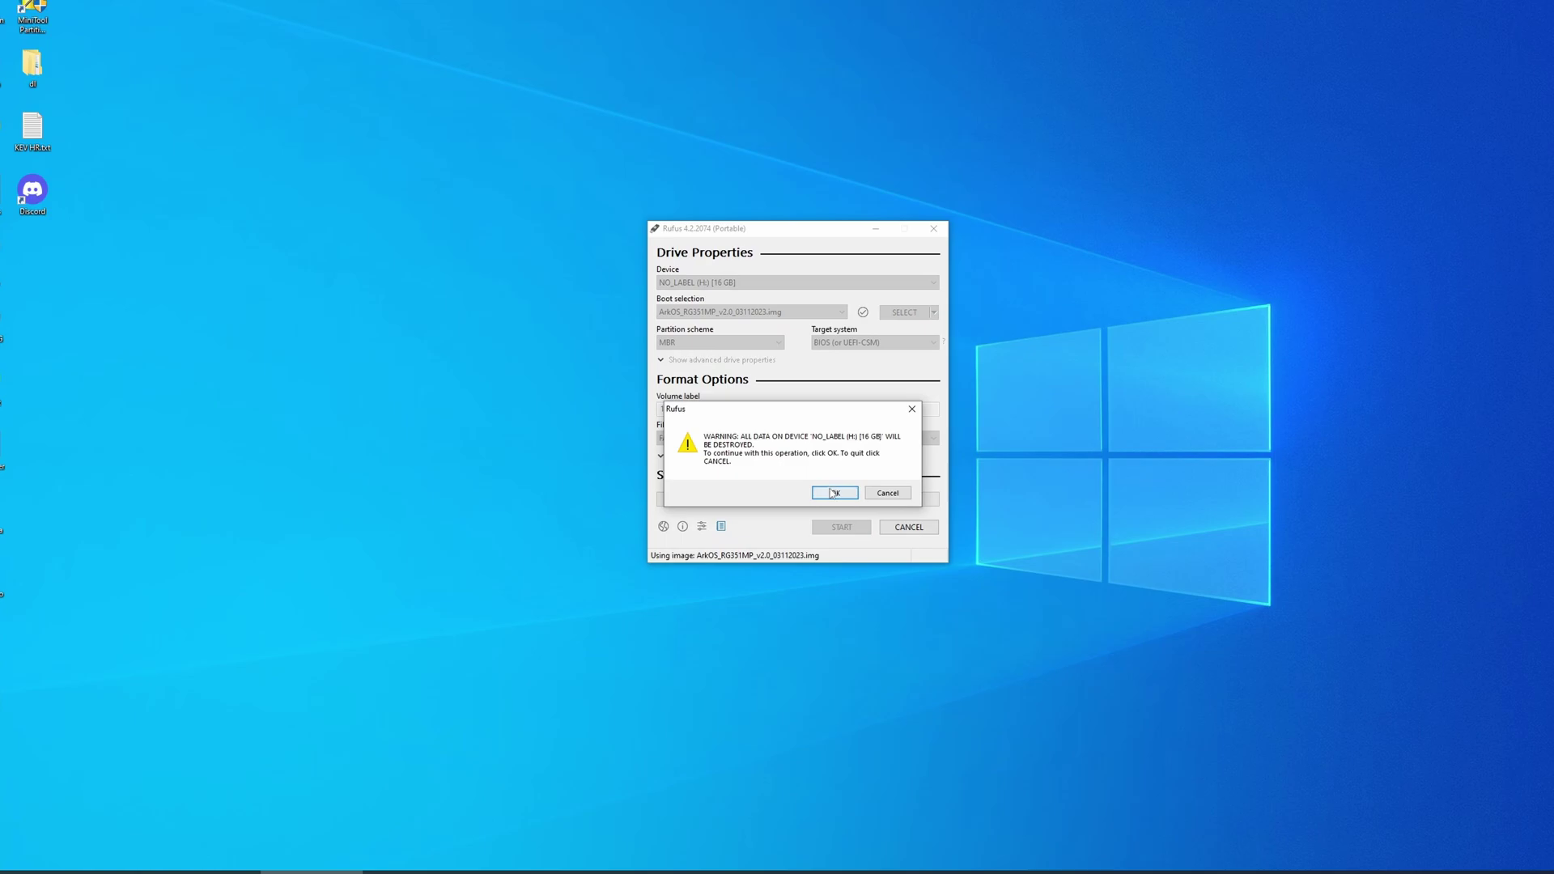
left_click(832, 494)
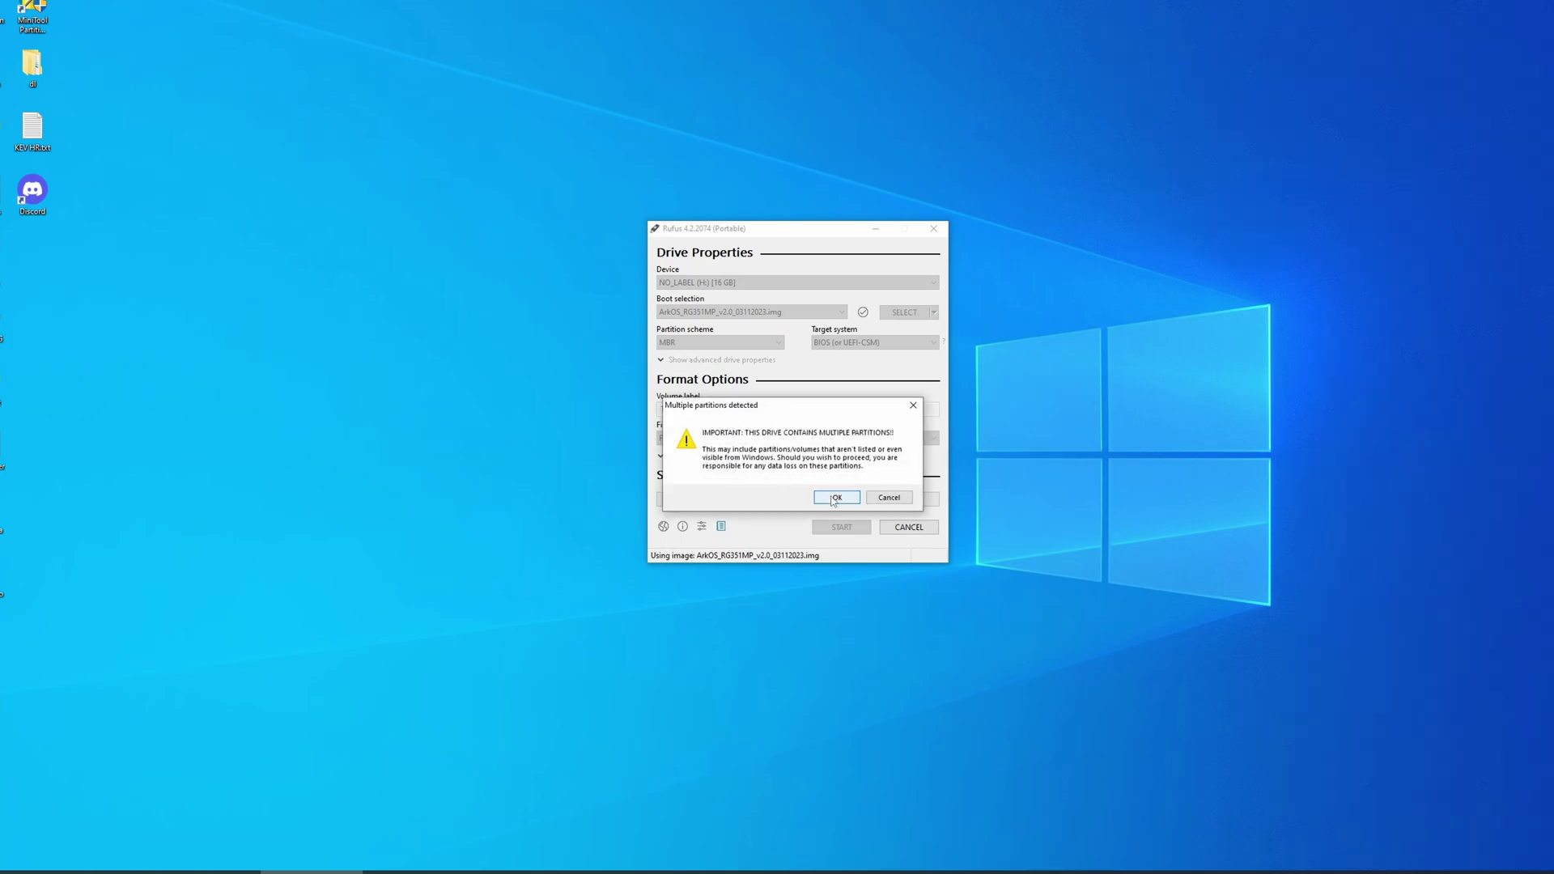
left_click(833, 498)
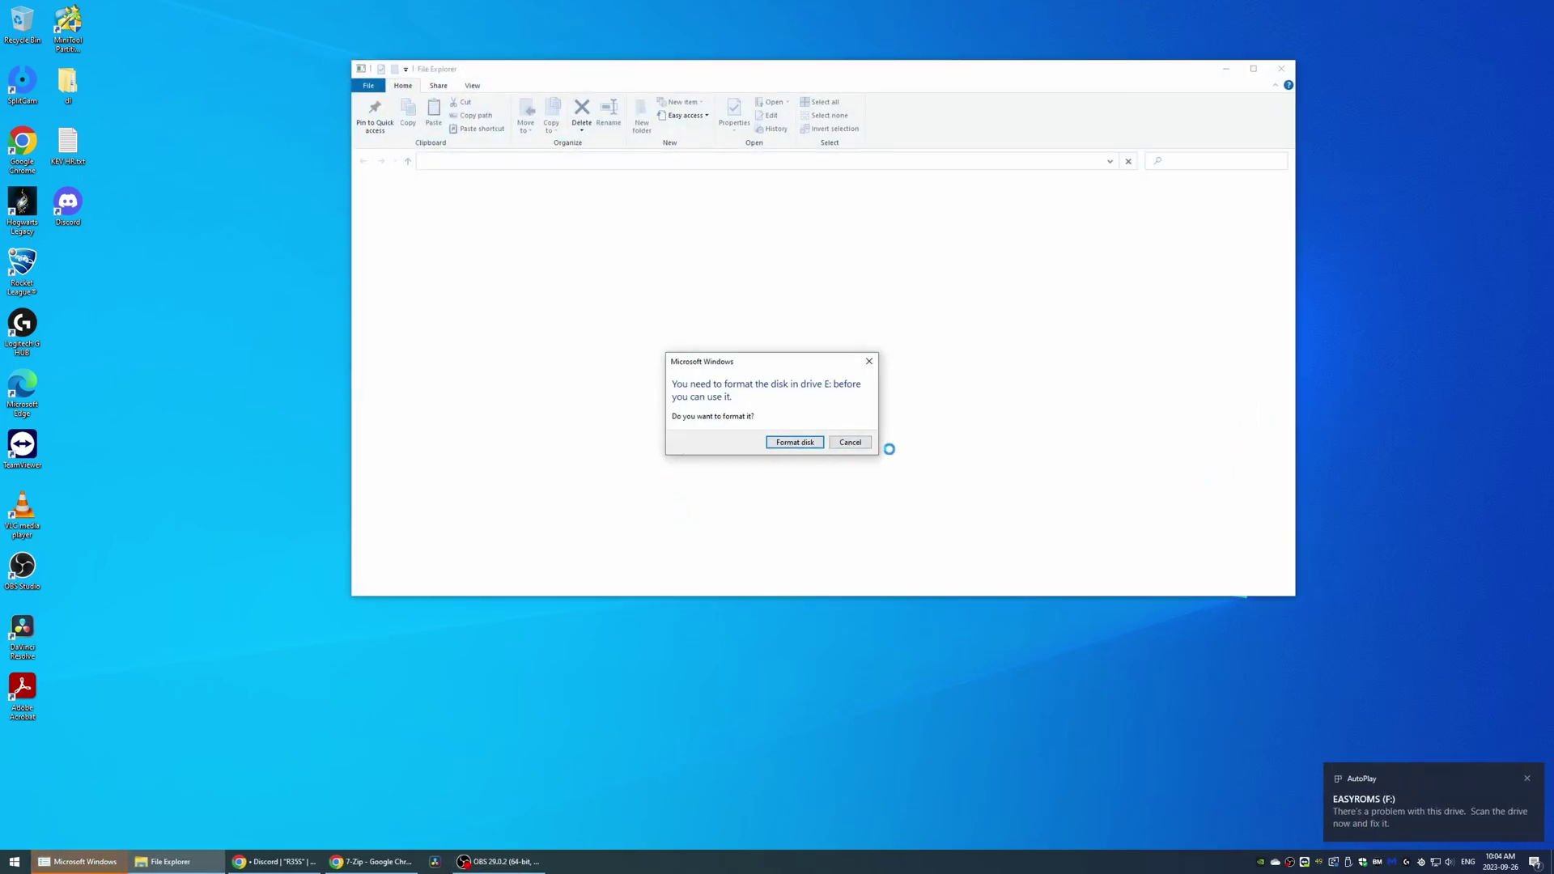
Decline formatting drive E: and dismiss its errors, then open EASYROMS (F:) sorted by Name.
left_click(857, 444)
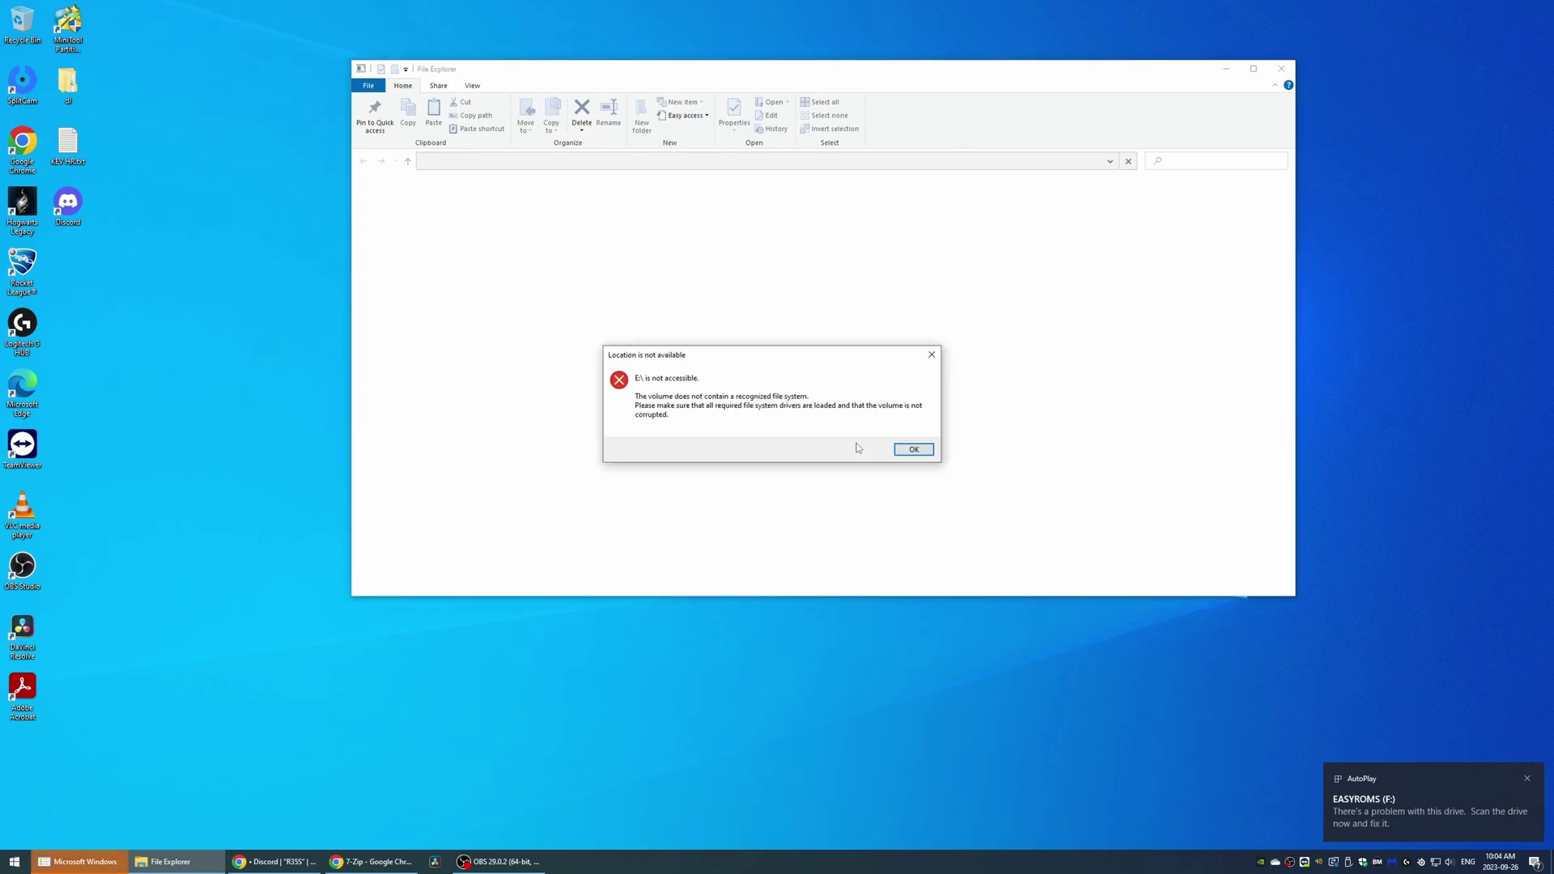
left_click(912, 450)
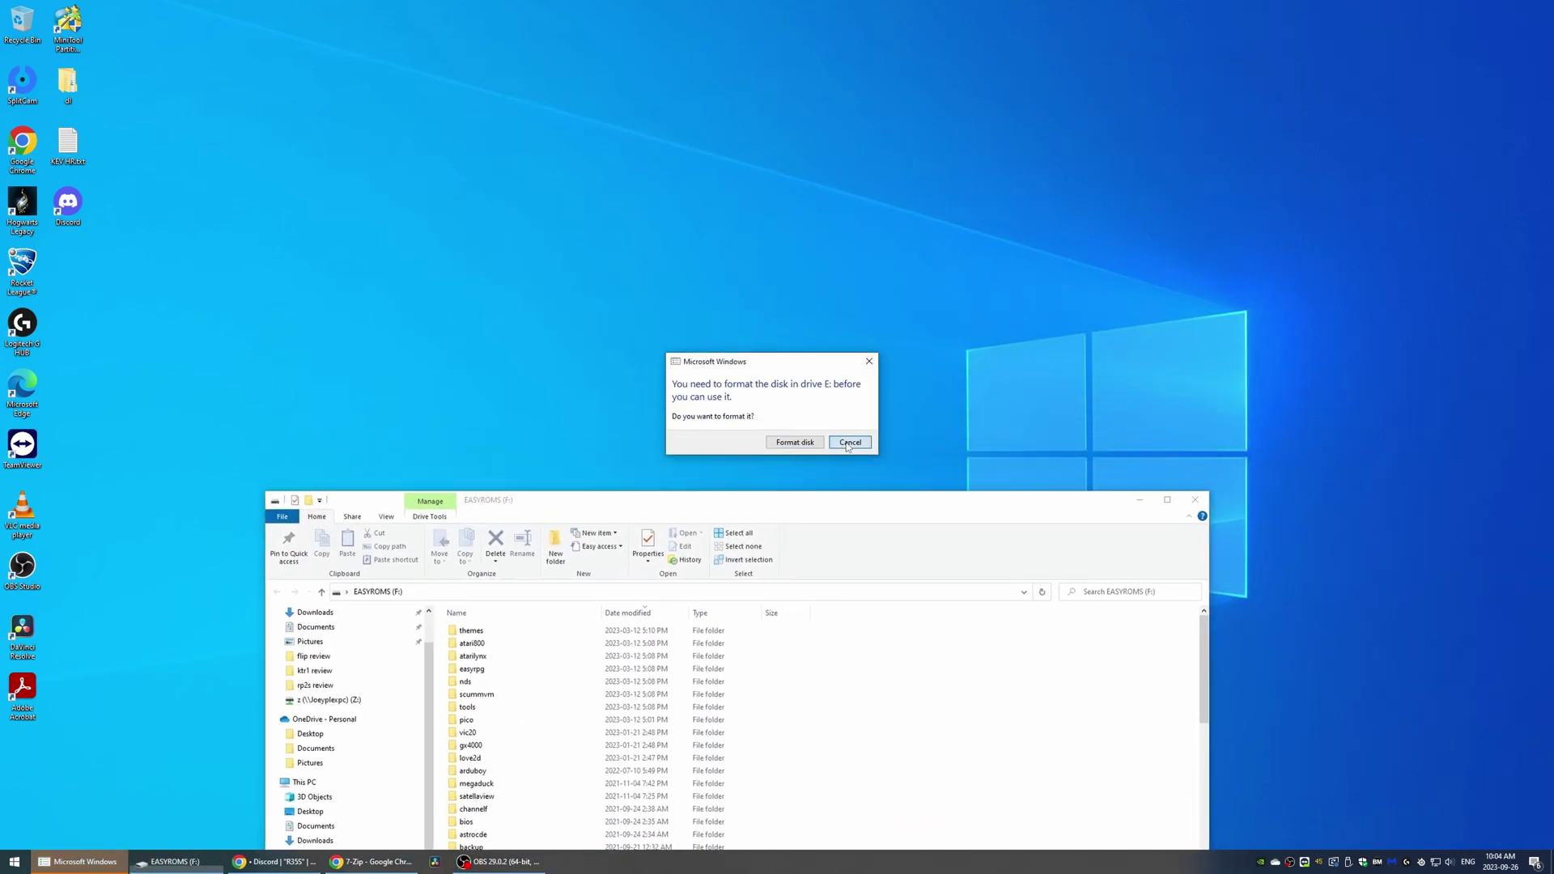
left_click(849, 443)
left_click_drag(858, 509, 953, 75)
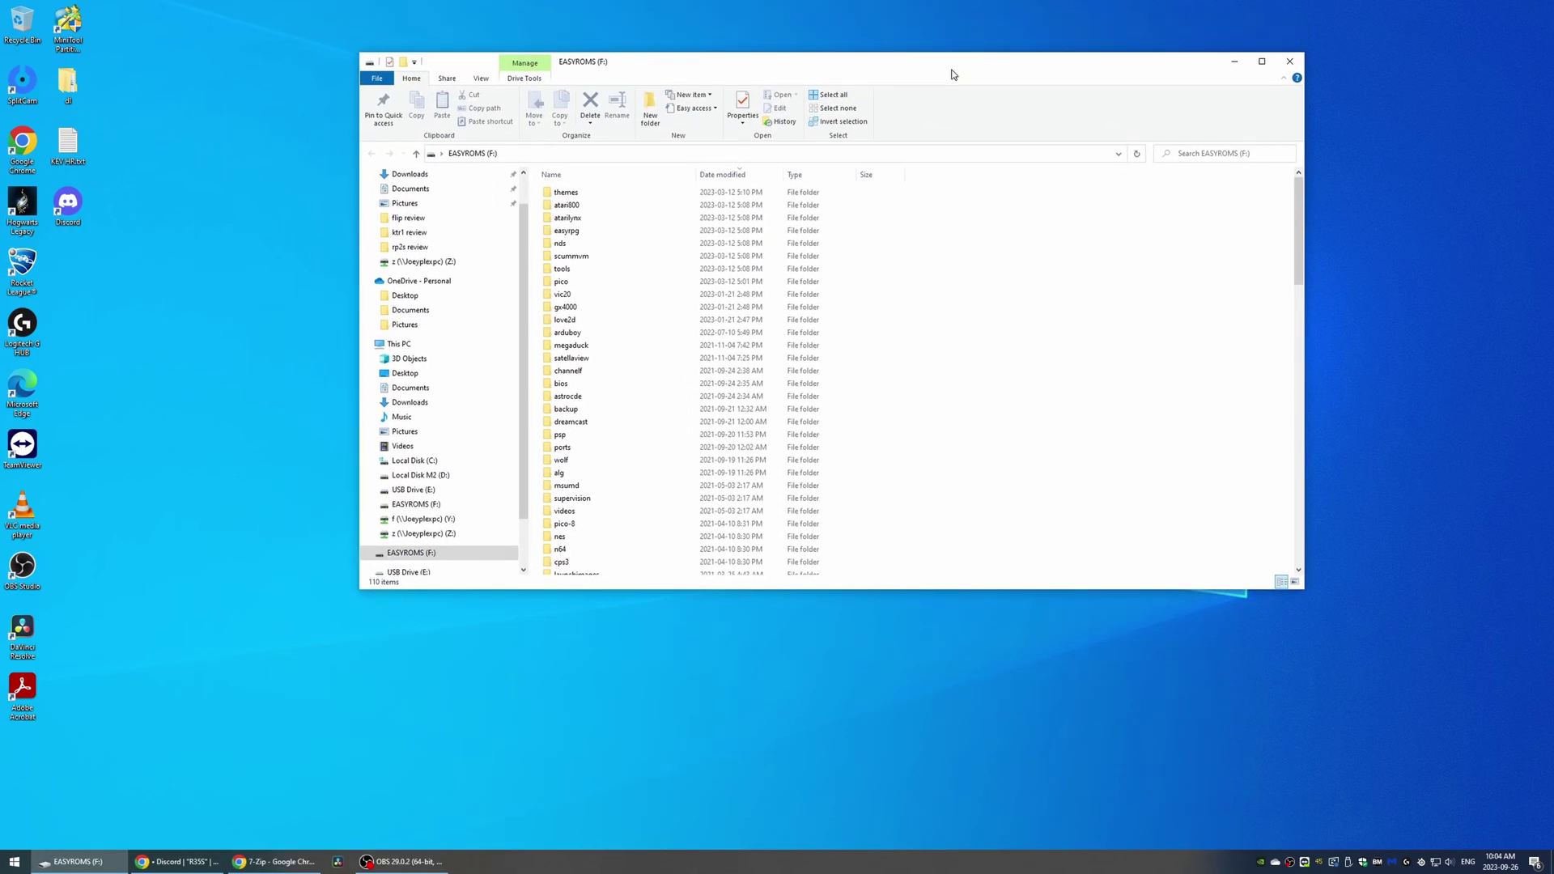
scroll(485, 486, "down", 1)
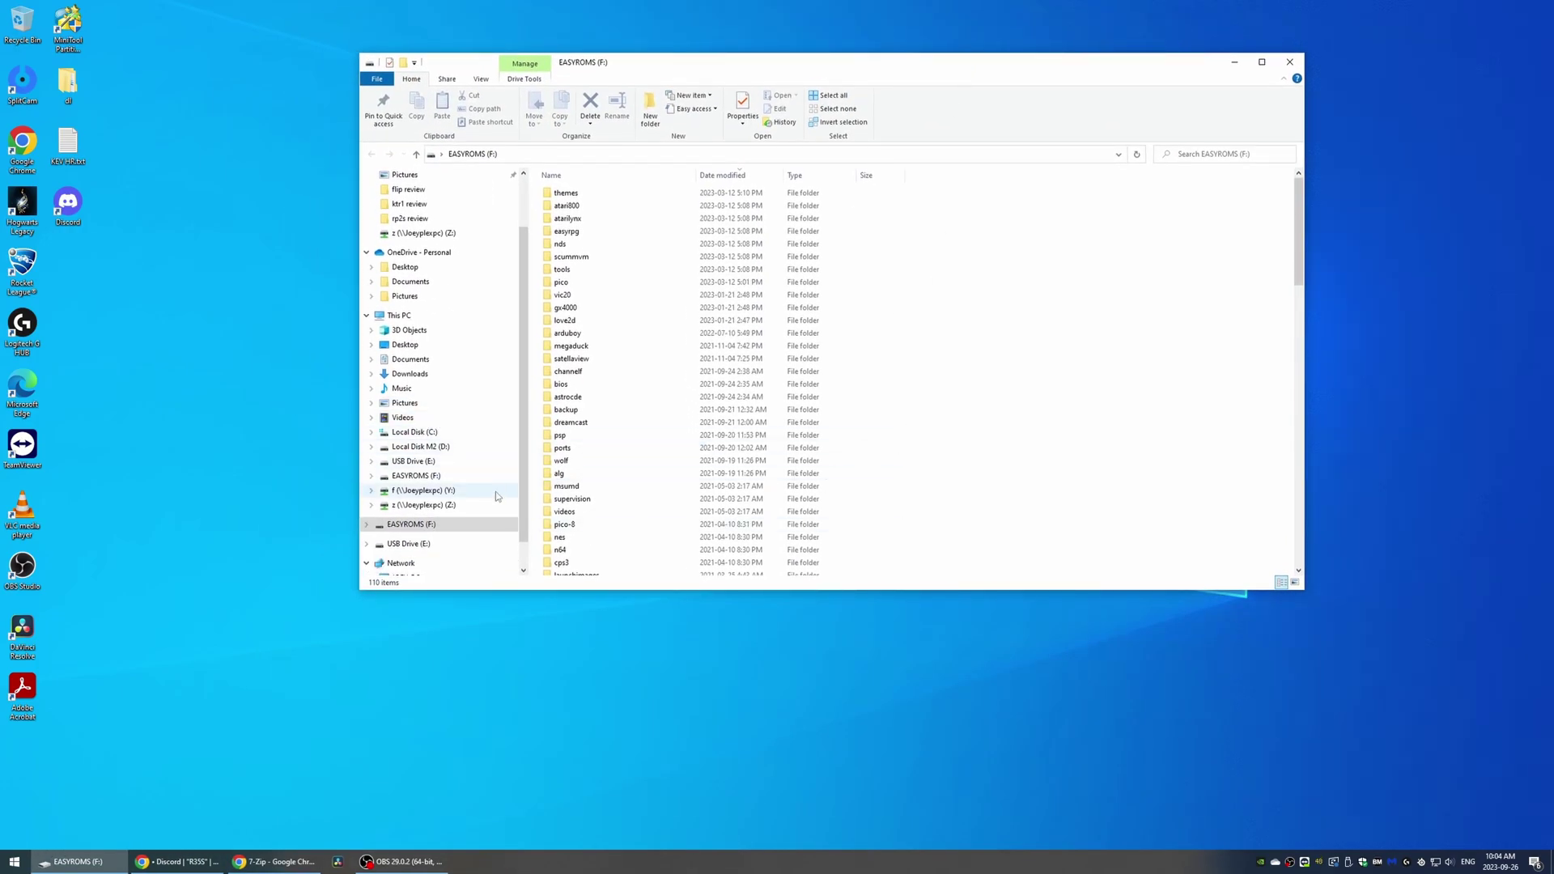
left_click(411, 543)
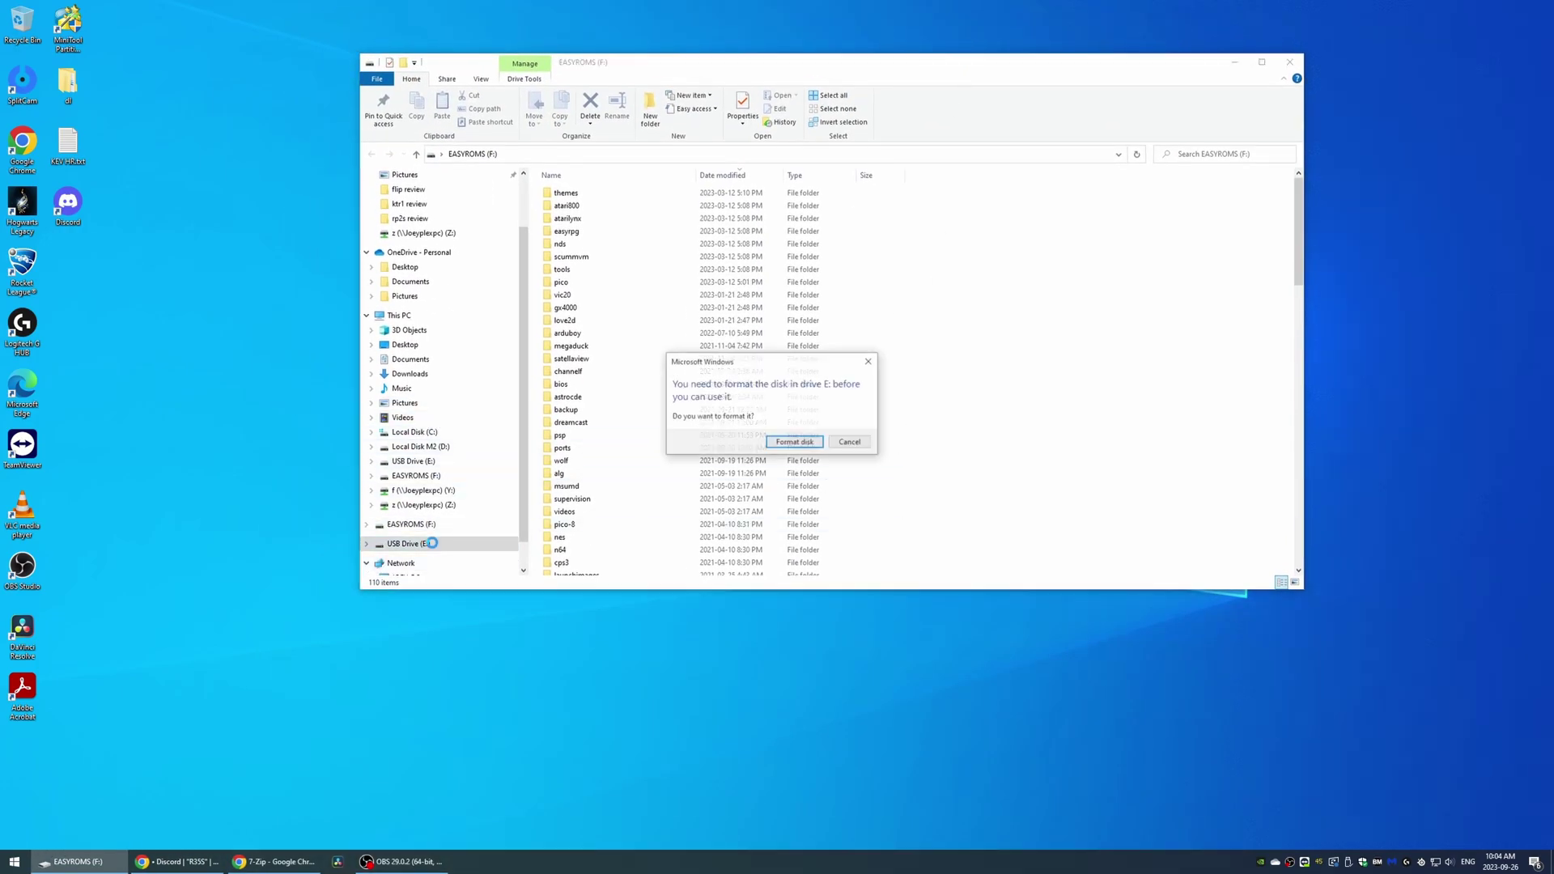
left_click(866, 446)
left_click(917, 453)
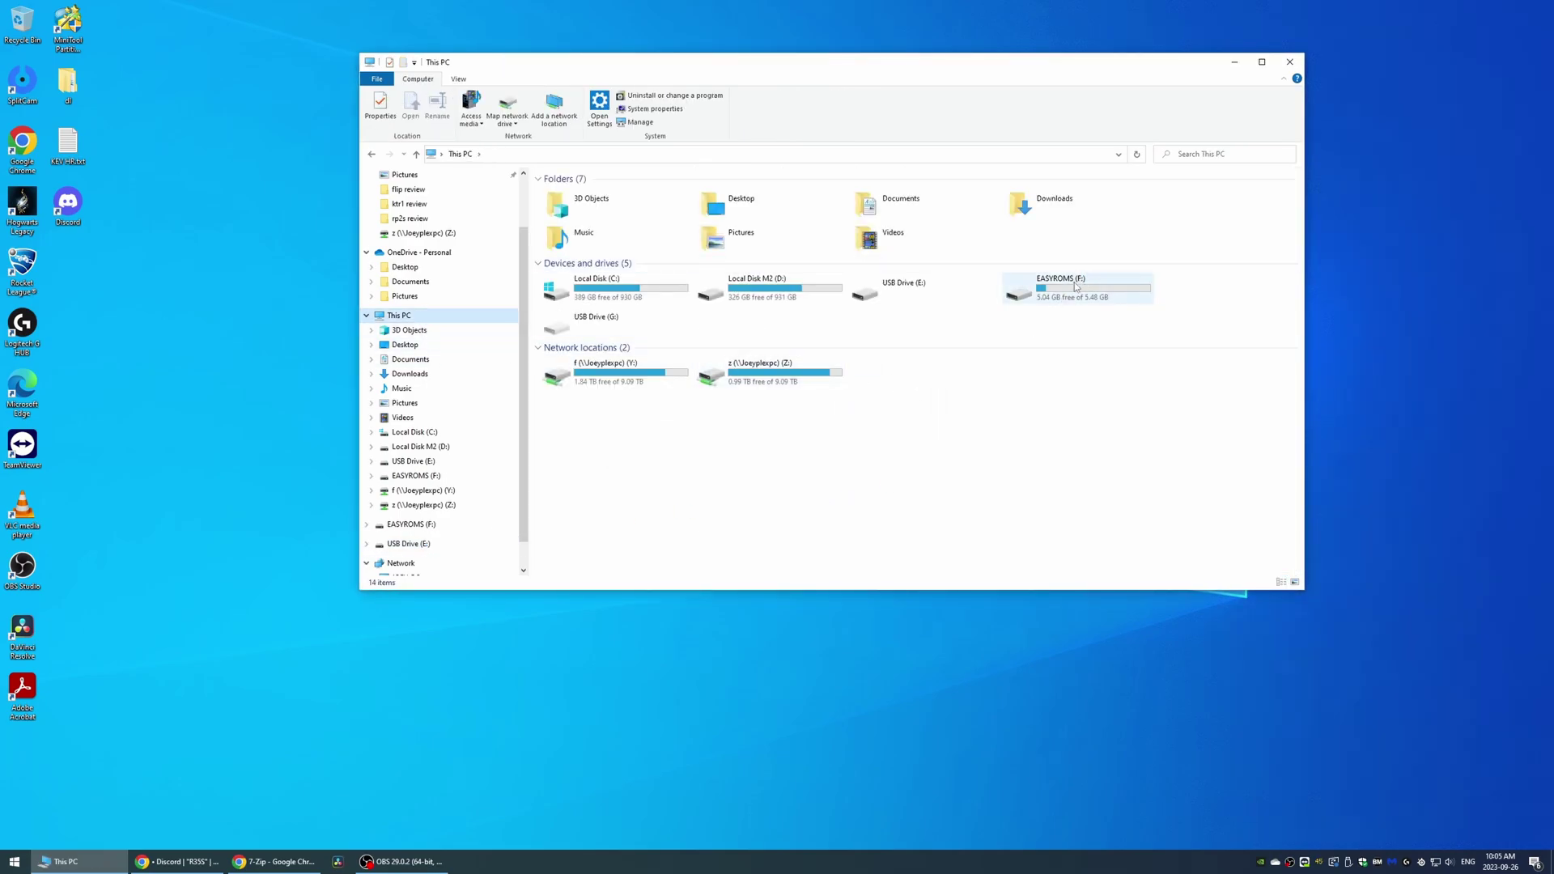
double_click(1040, 300)
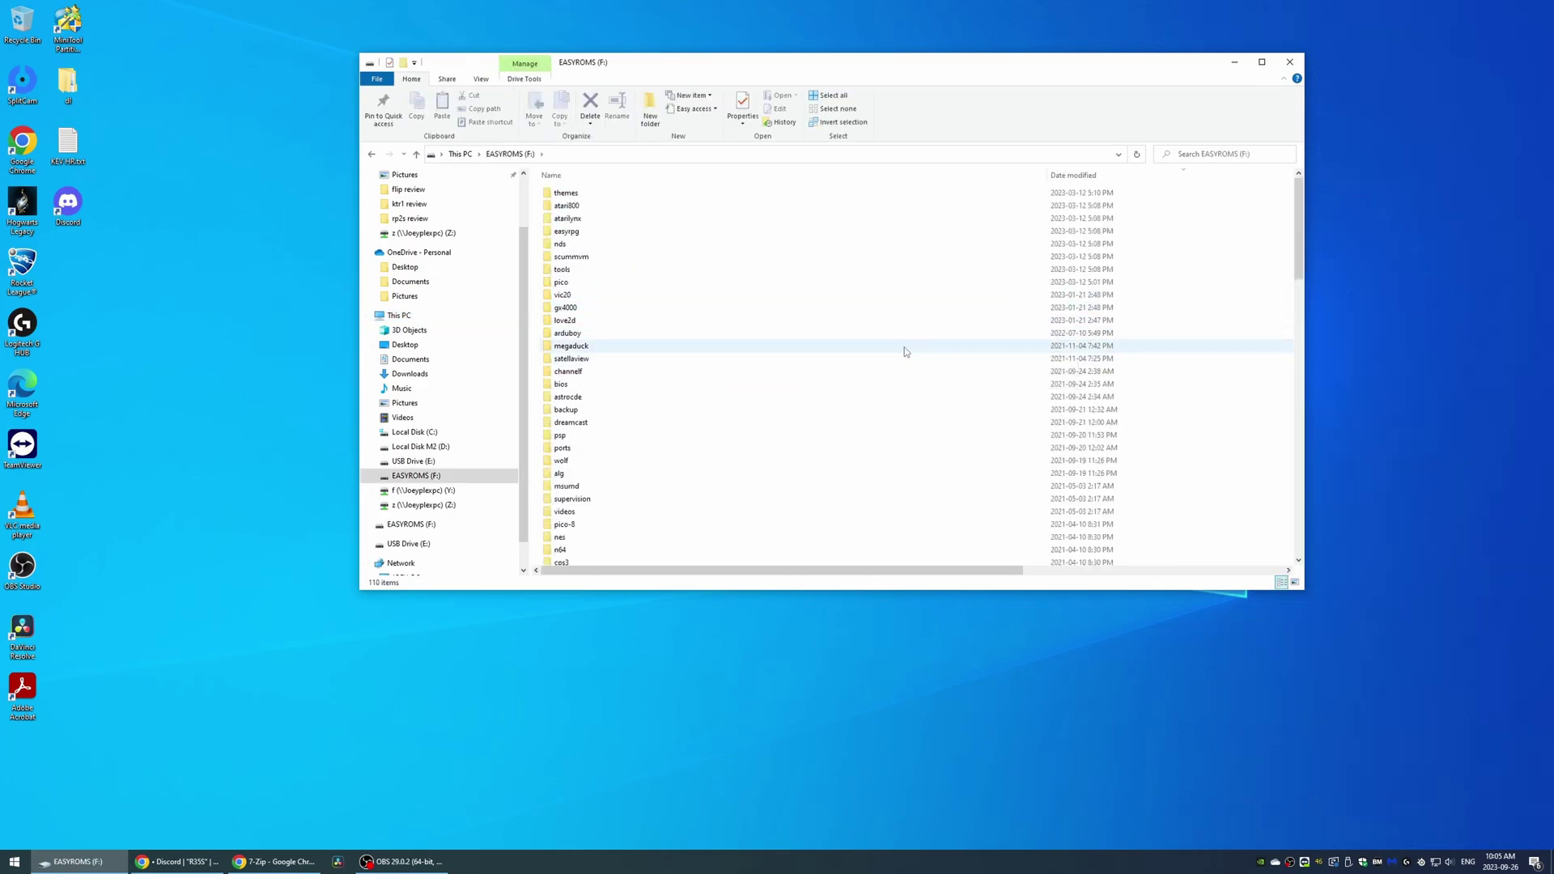
left_click(611, 177)
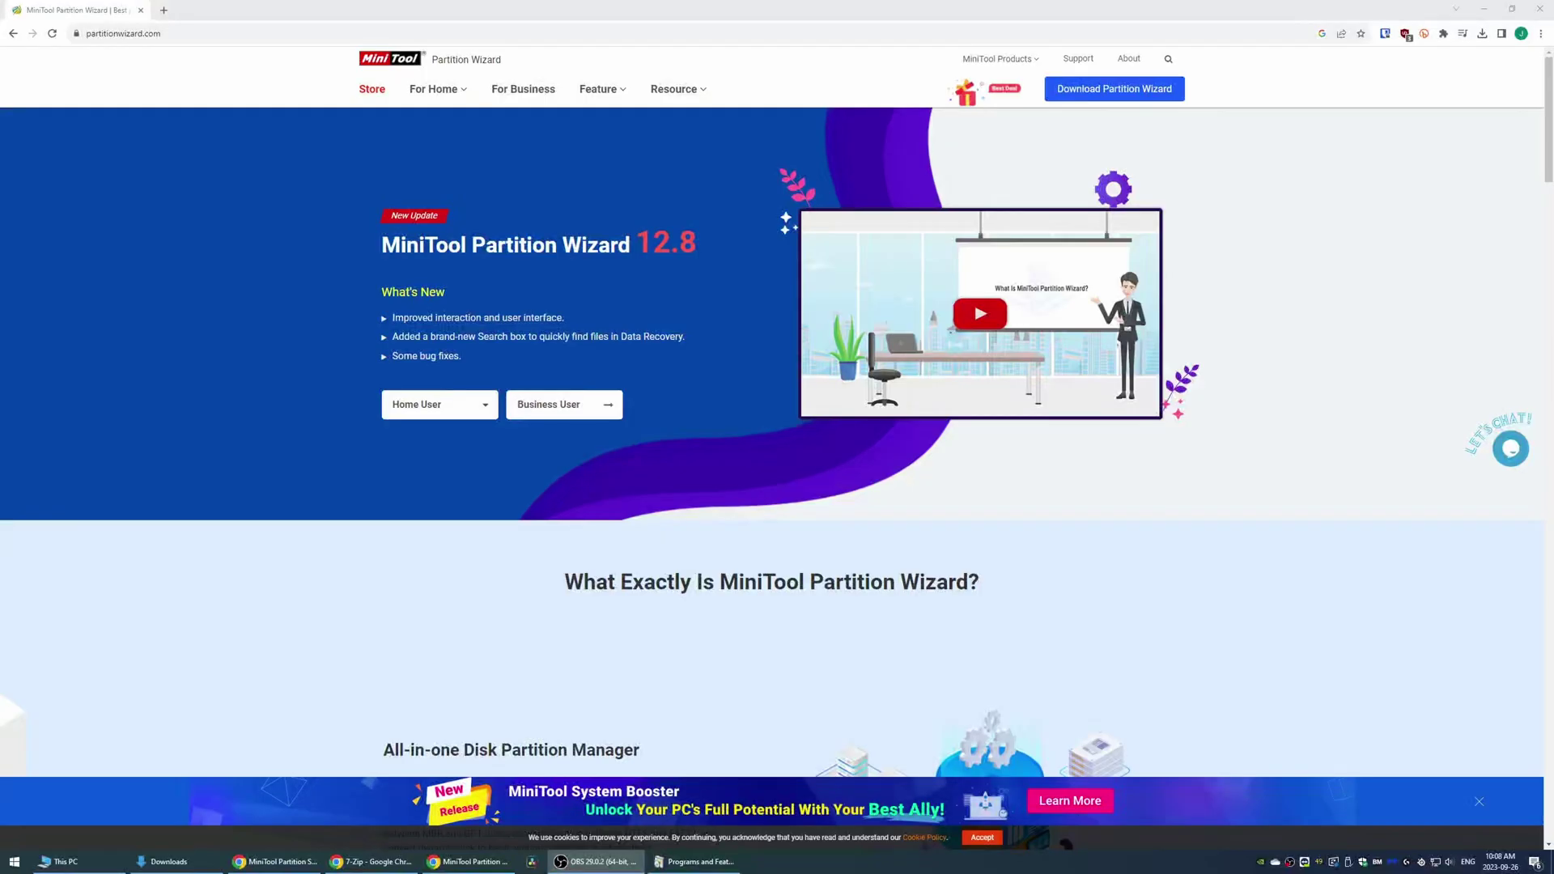
Download Partition Wizard Free Edition and run pw-free-online.exe, confirming the setup language.
left_click(596, 861)
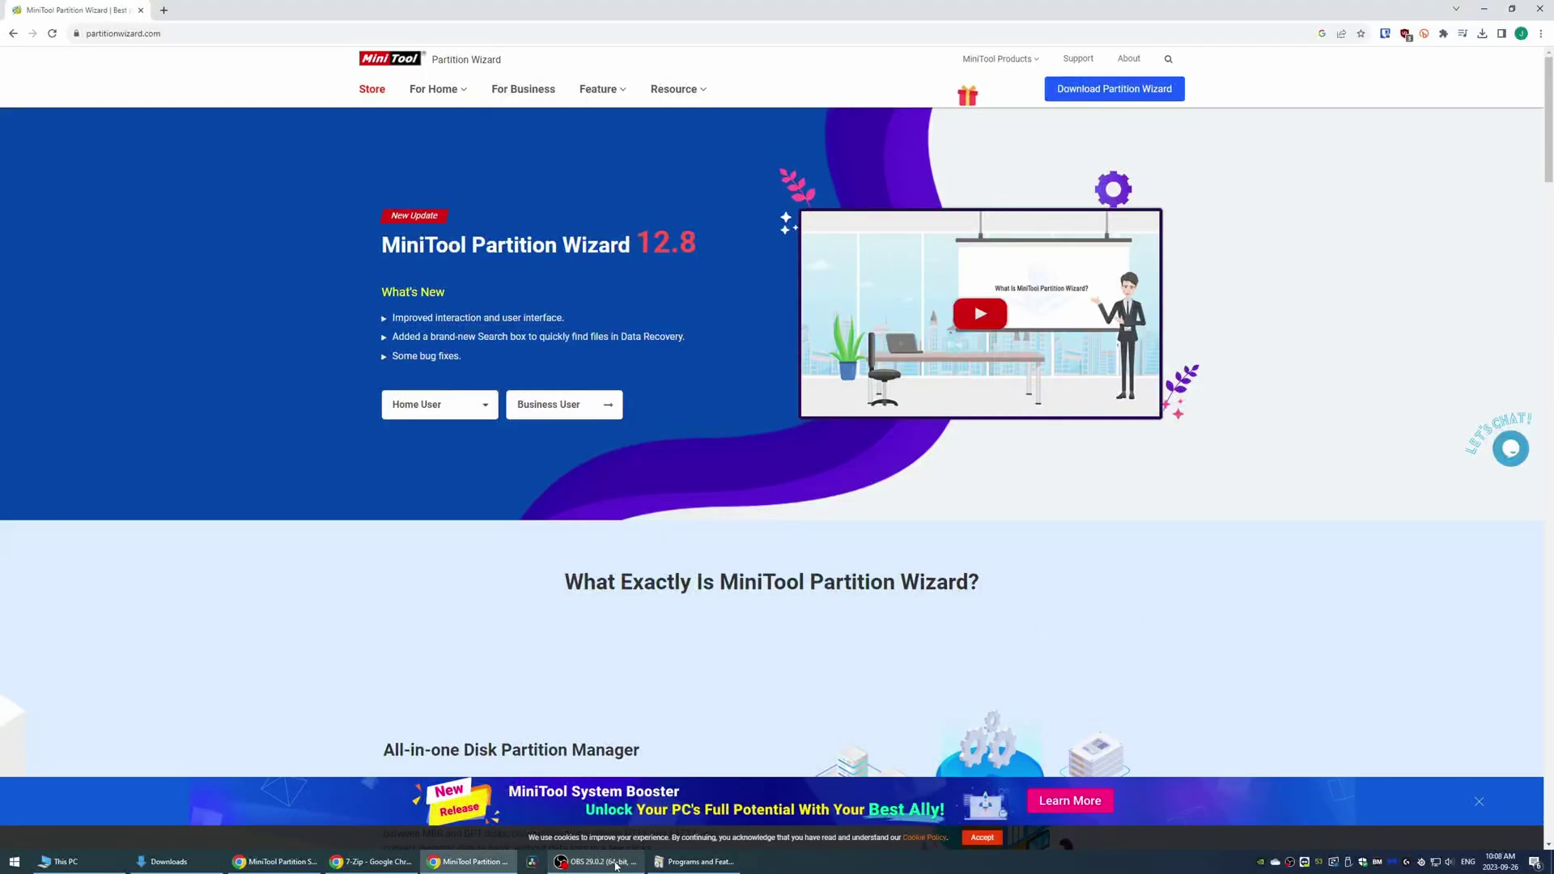
mouse_move(1099, 99)
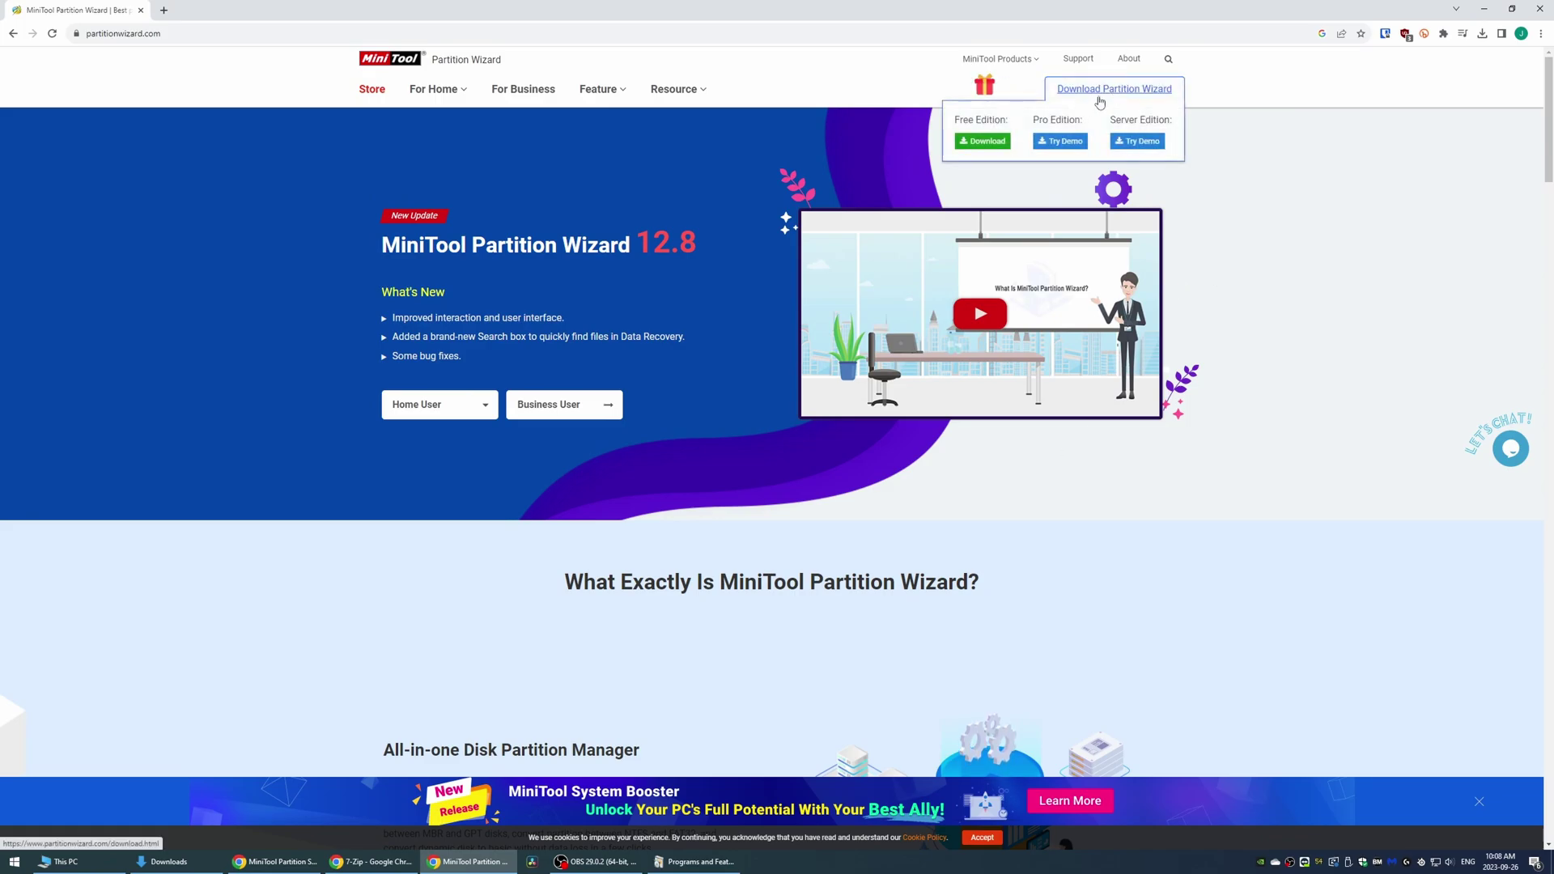
left_click(989, 141)
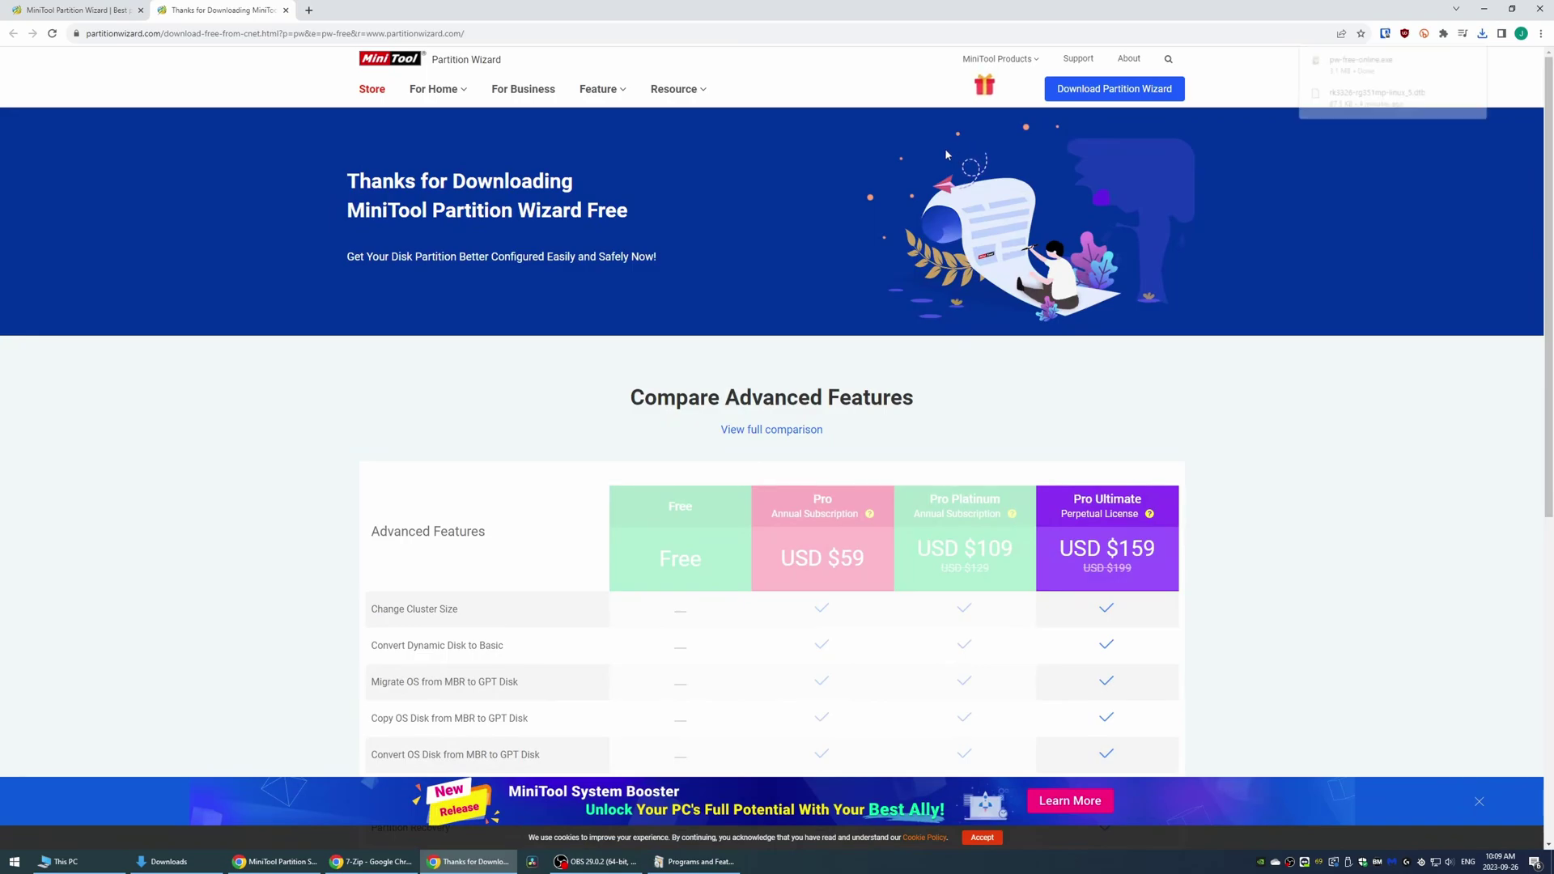
scroll(616, 299, "down", 3)
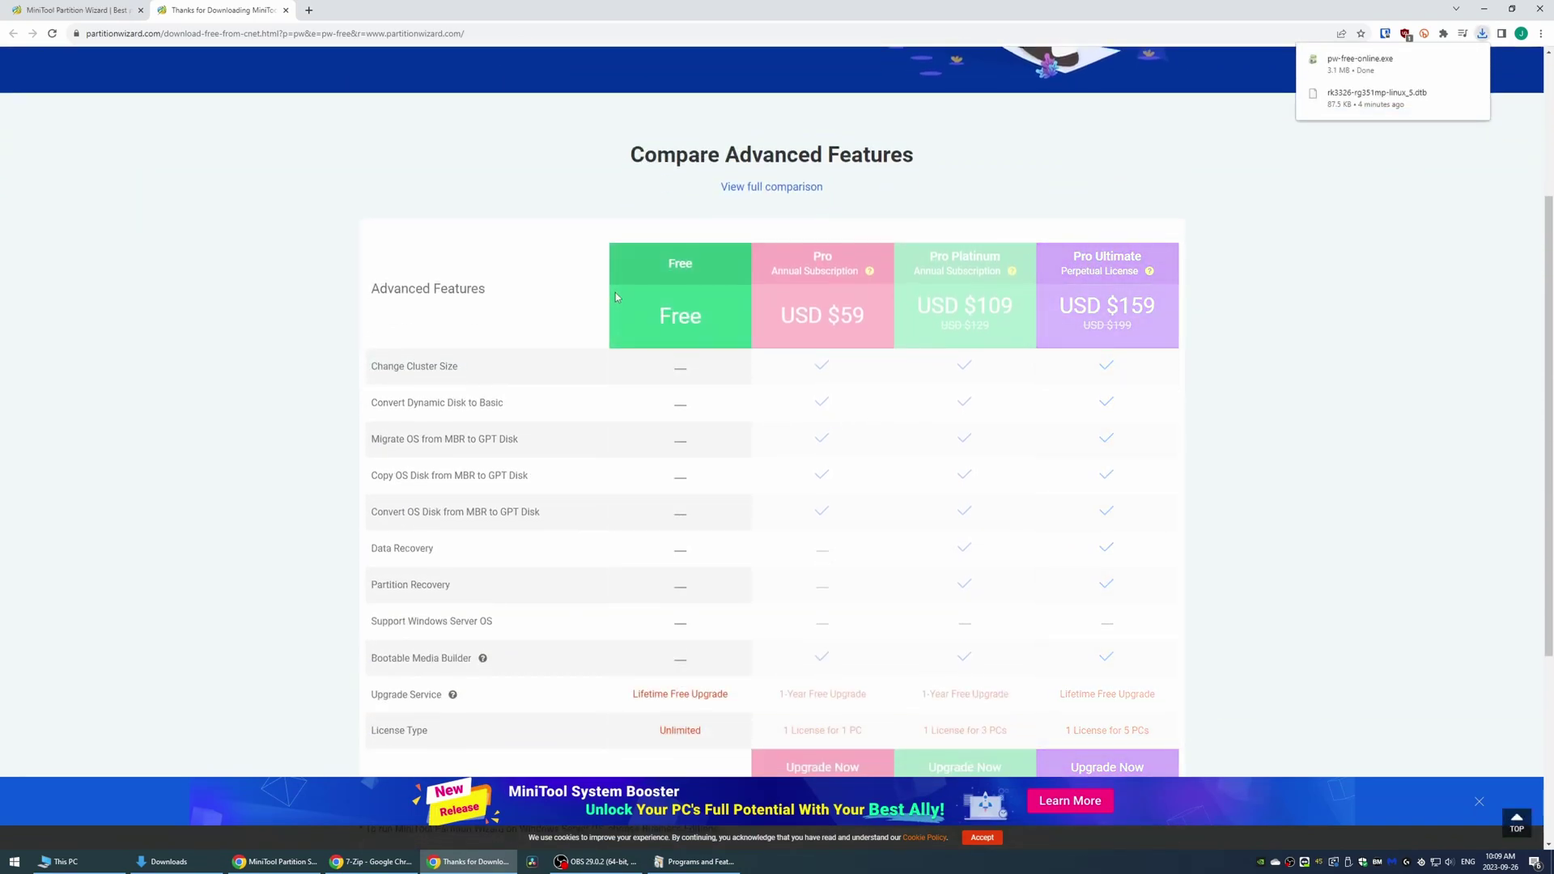
left_click(1357, 62)
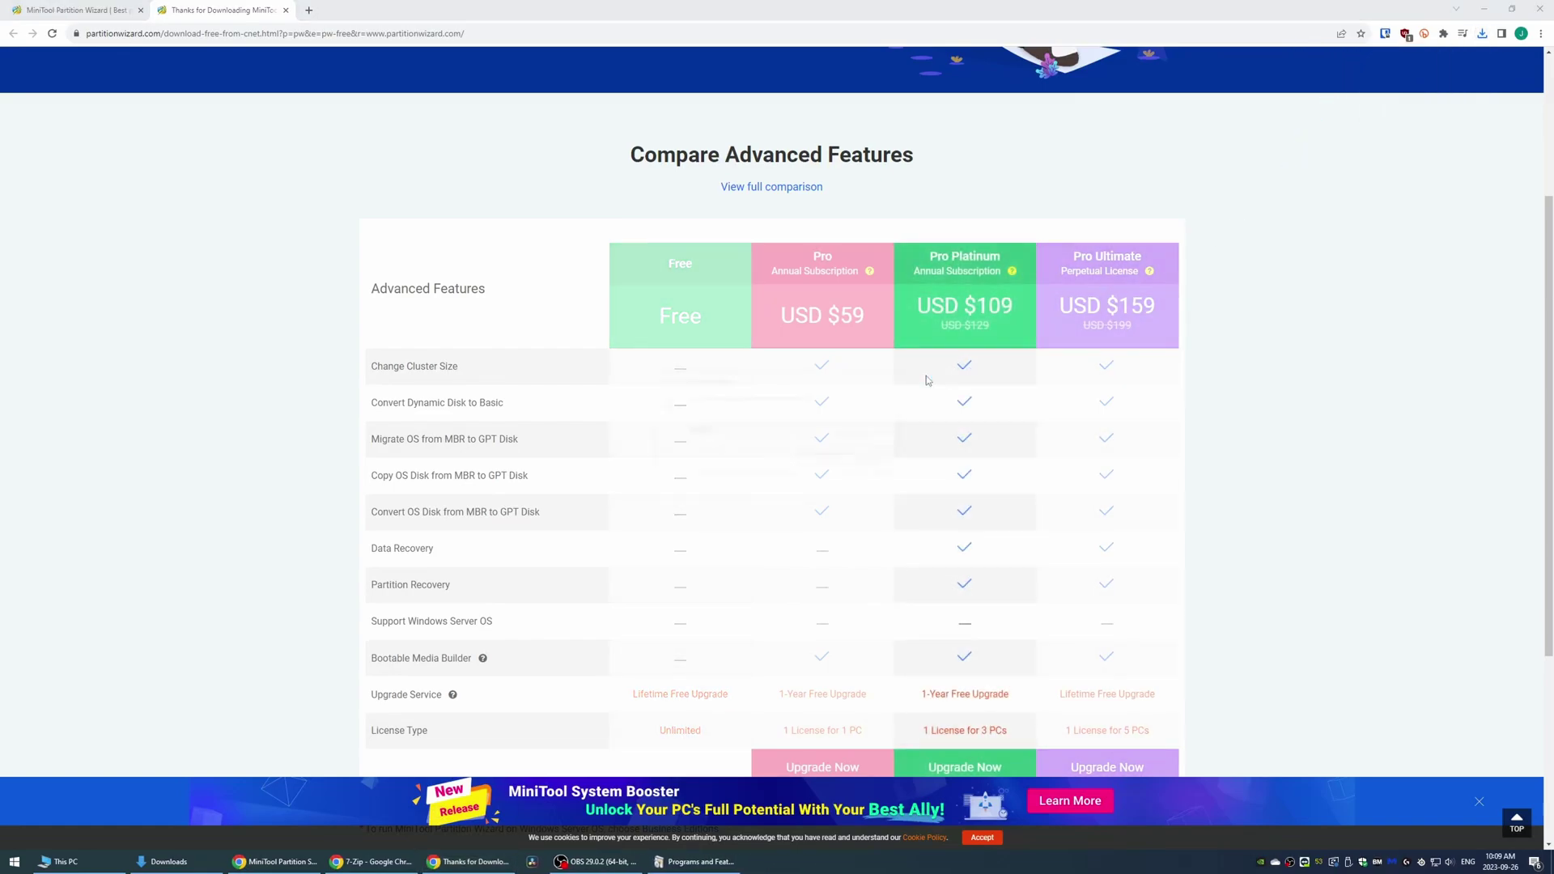
left_click(826, 462)
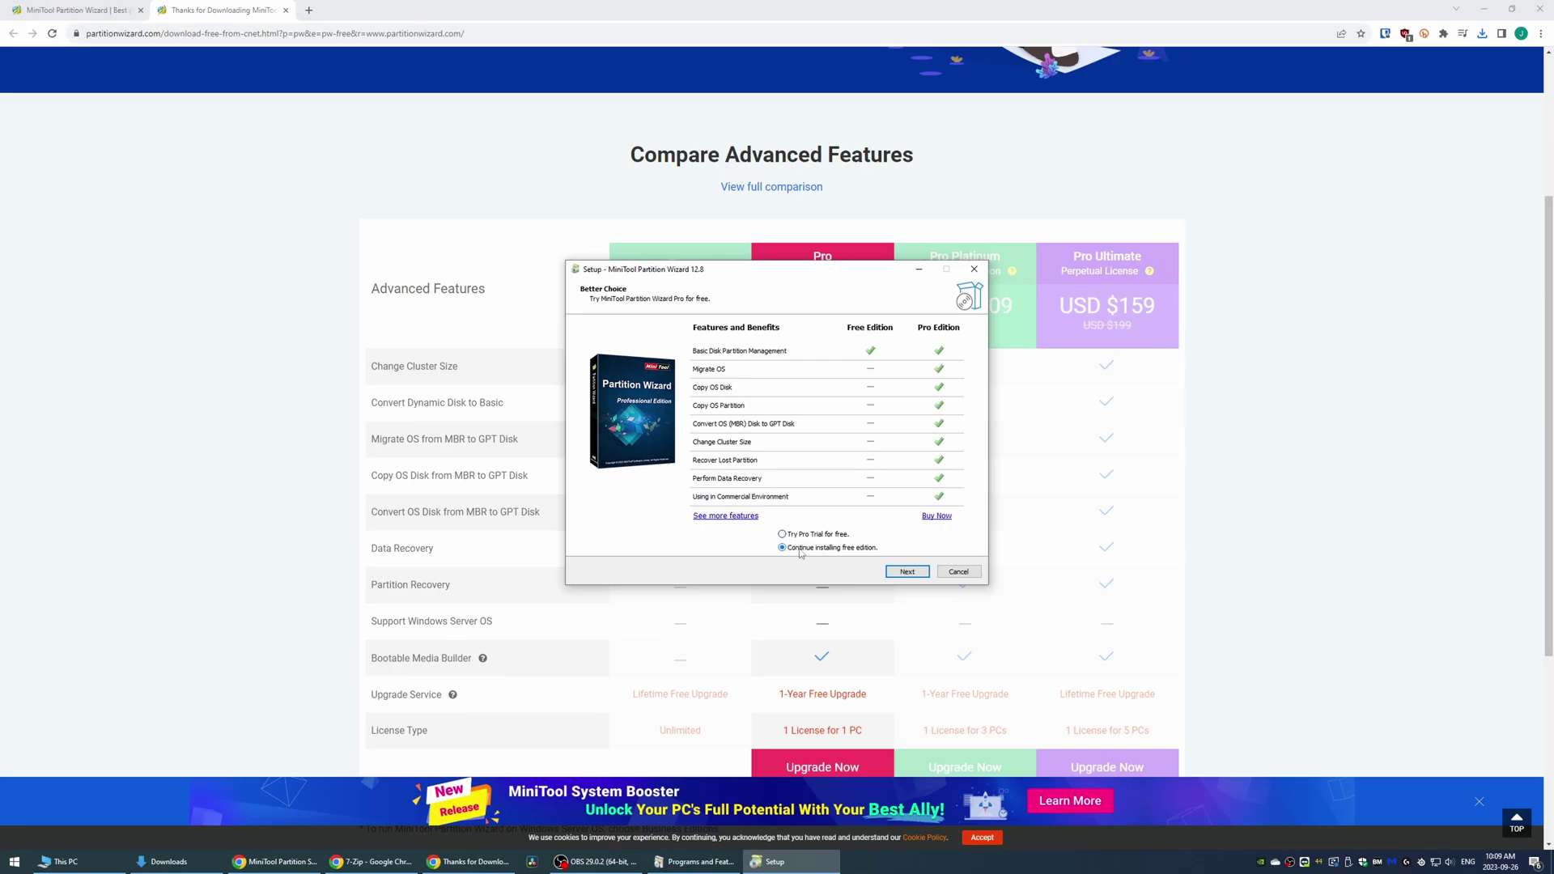
Install Partition Wizard Free without MiniTool ShadowMaker Free or the Customer Experience Improvement Program.
left_click(900, 575)
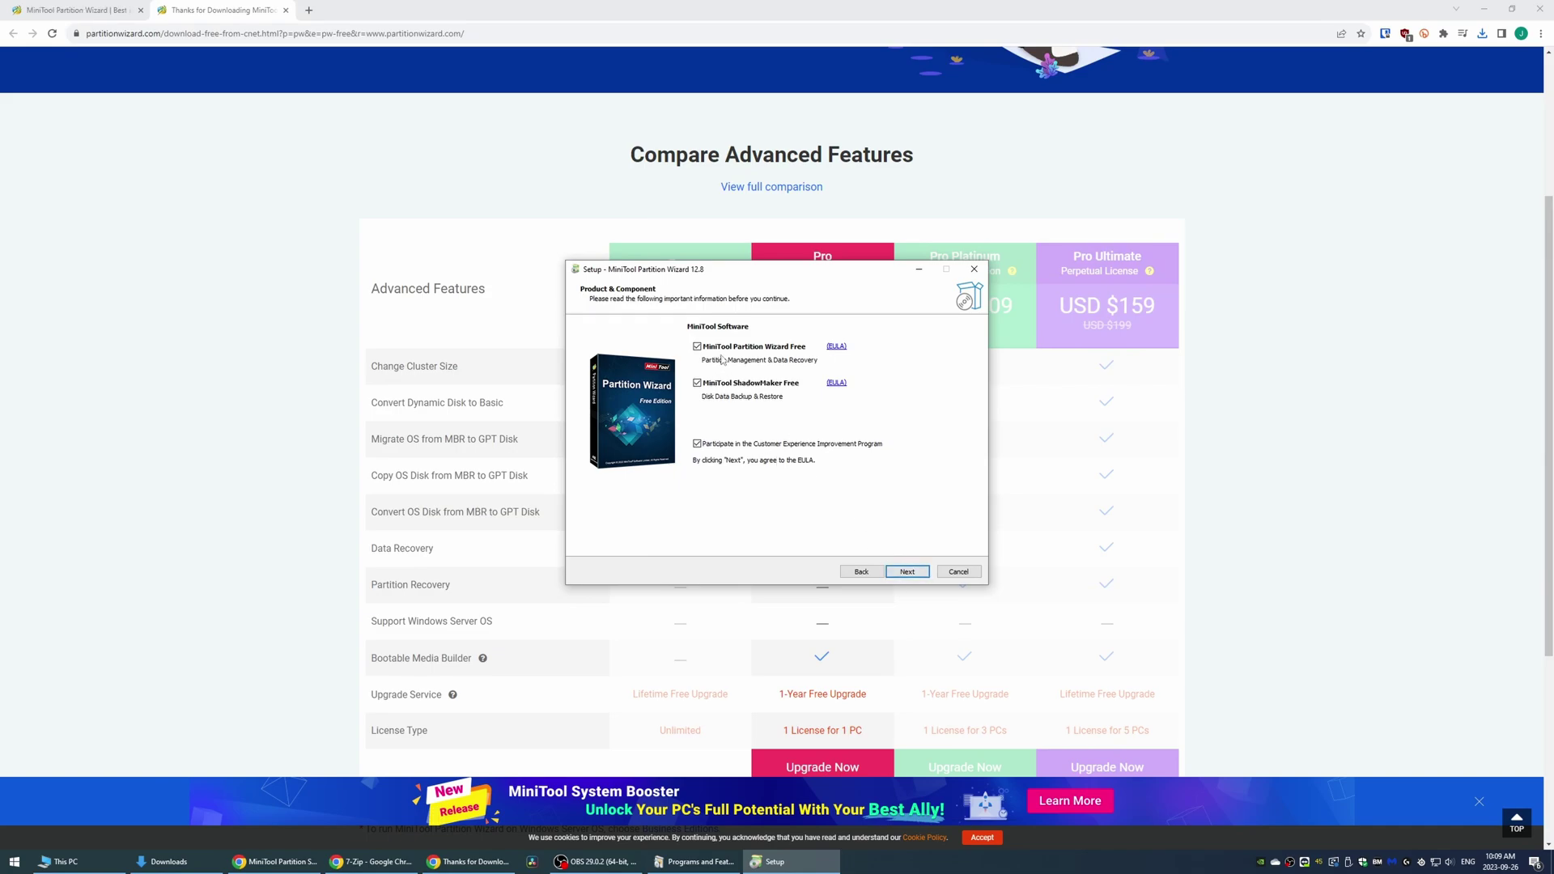
left_click(715, 388)
left_click(714, 444)
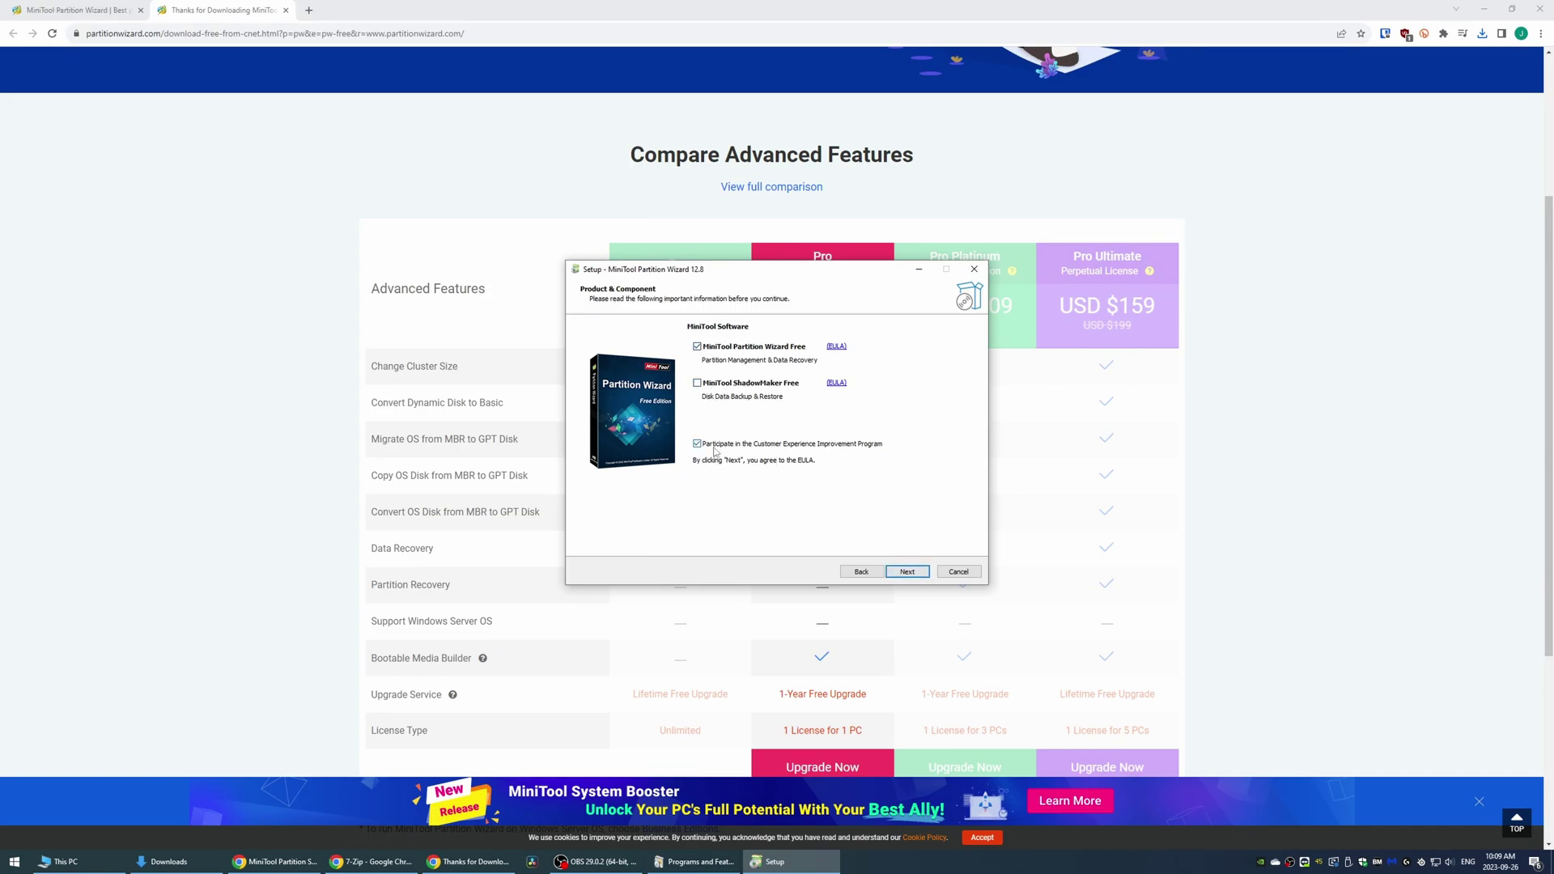
left_click(908, 571)
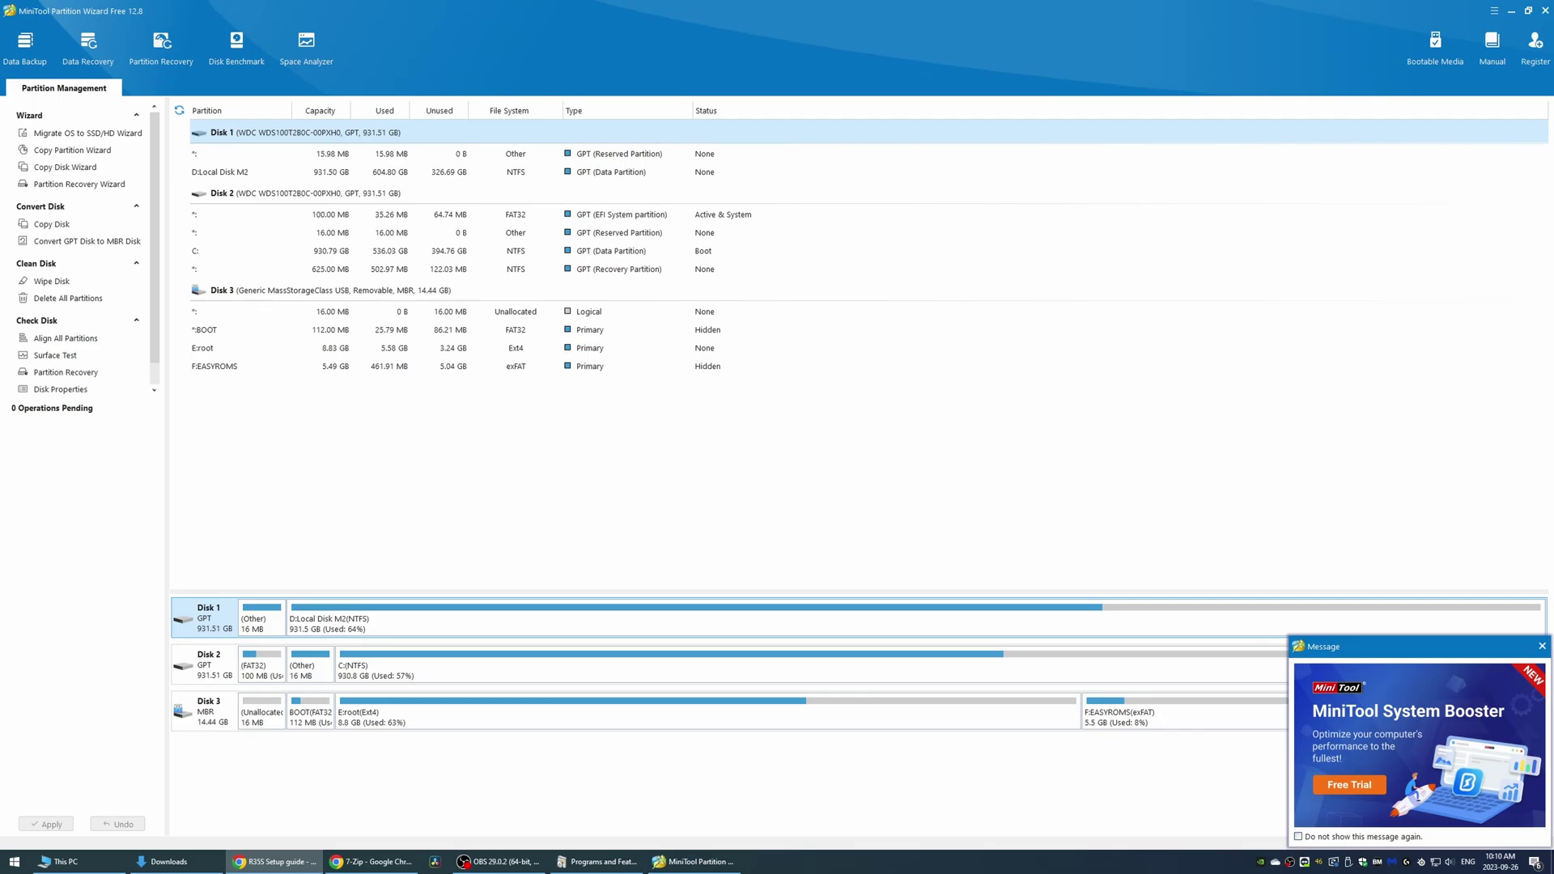
Unhide the SD card's hidden BOOT partition as drive H: and apply the pending change.
left_click(311, 717)
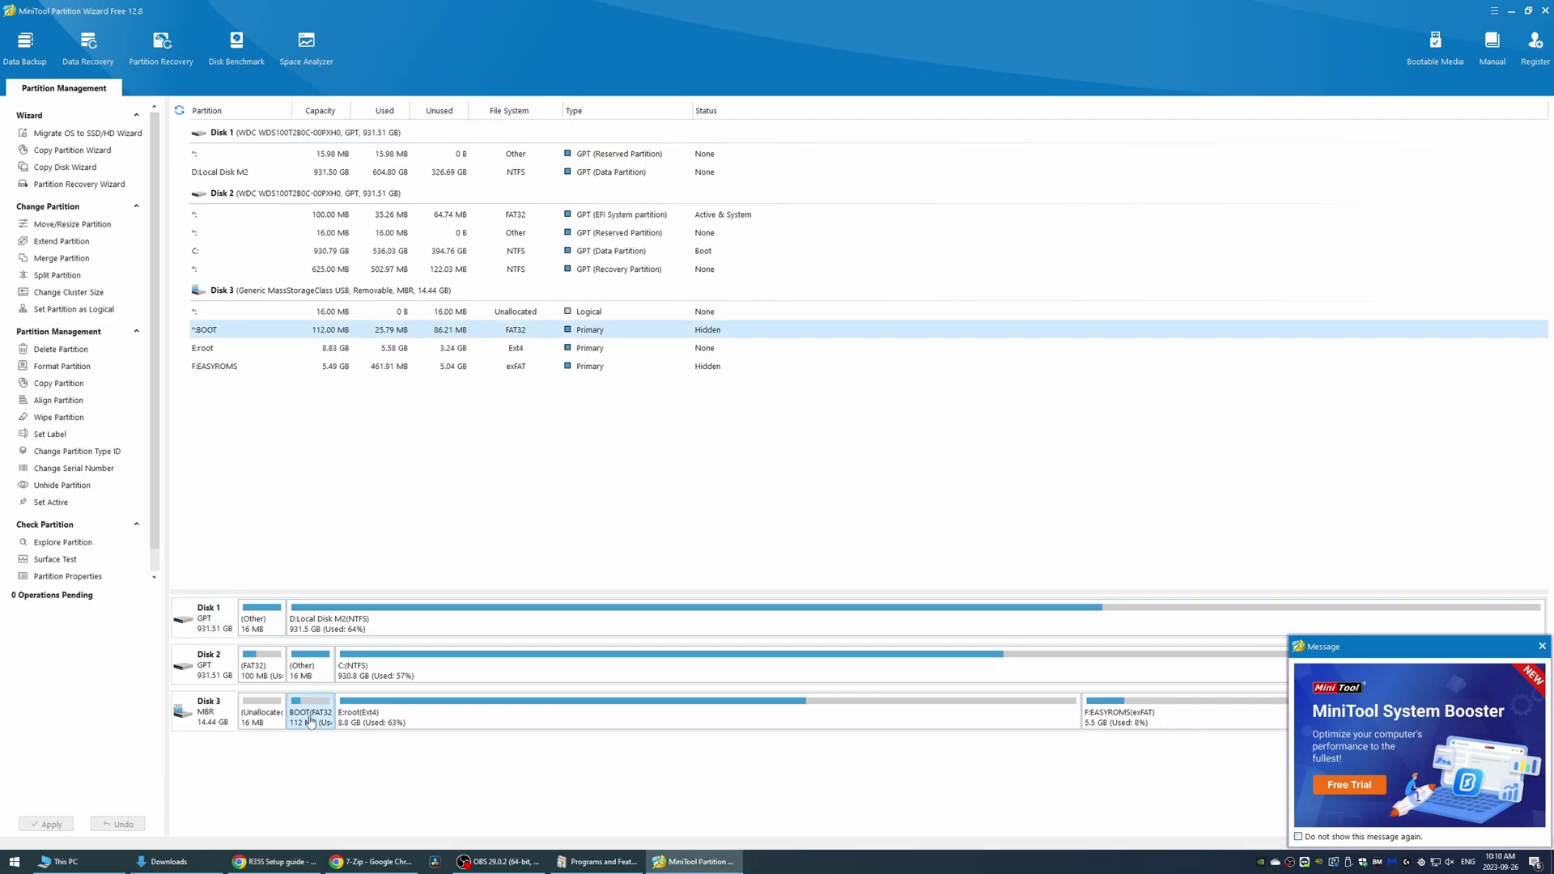
right_click(311, 716)
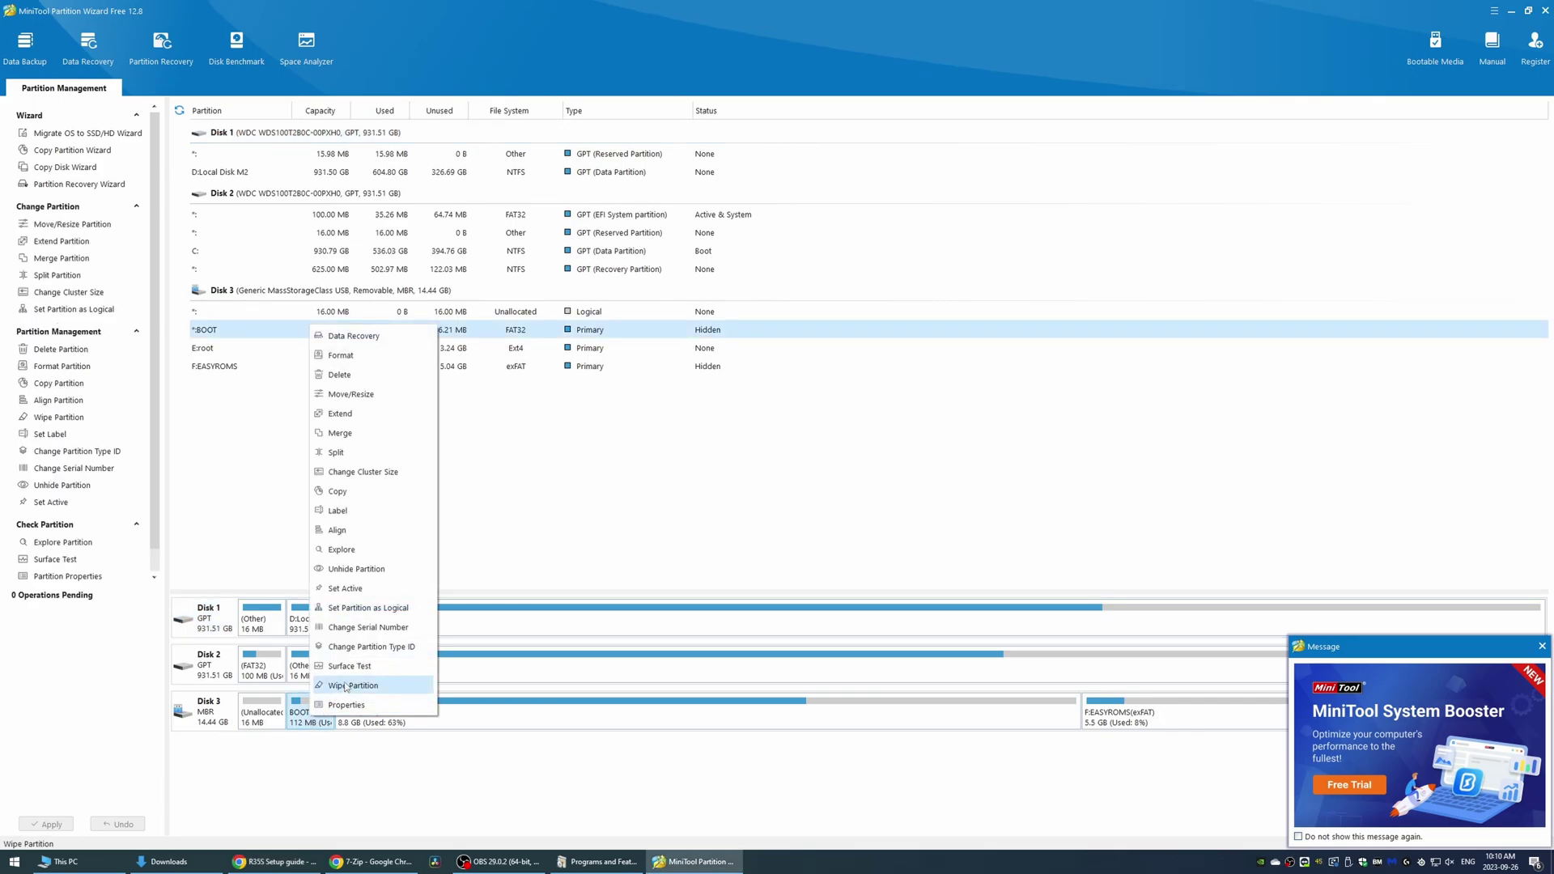
left_click(353, 569)
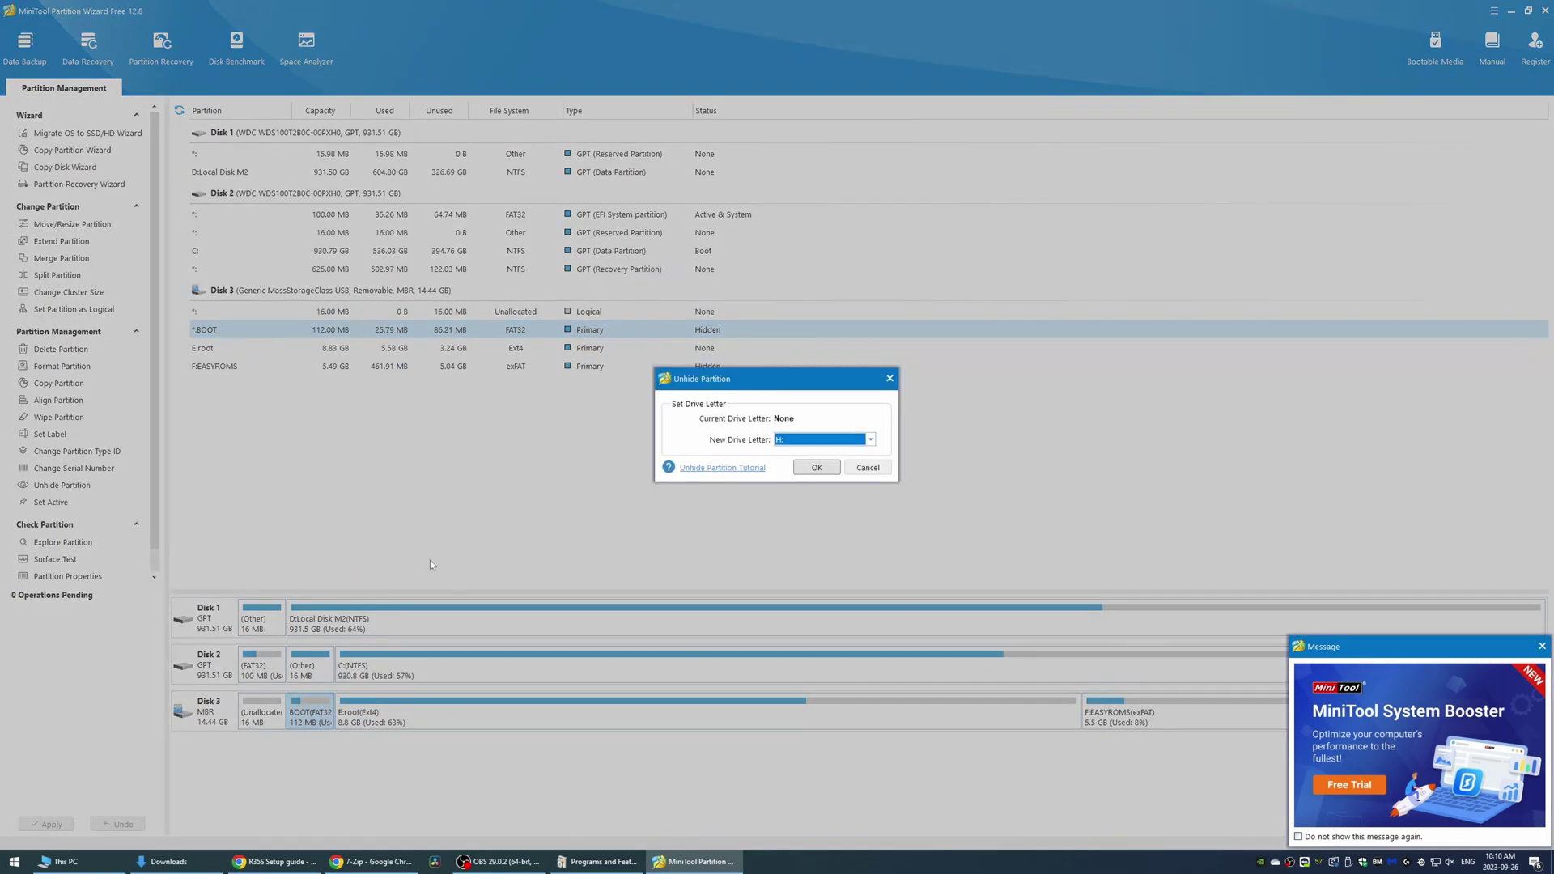
left_click(815, 469)
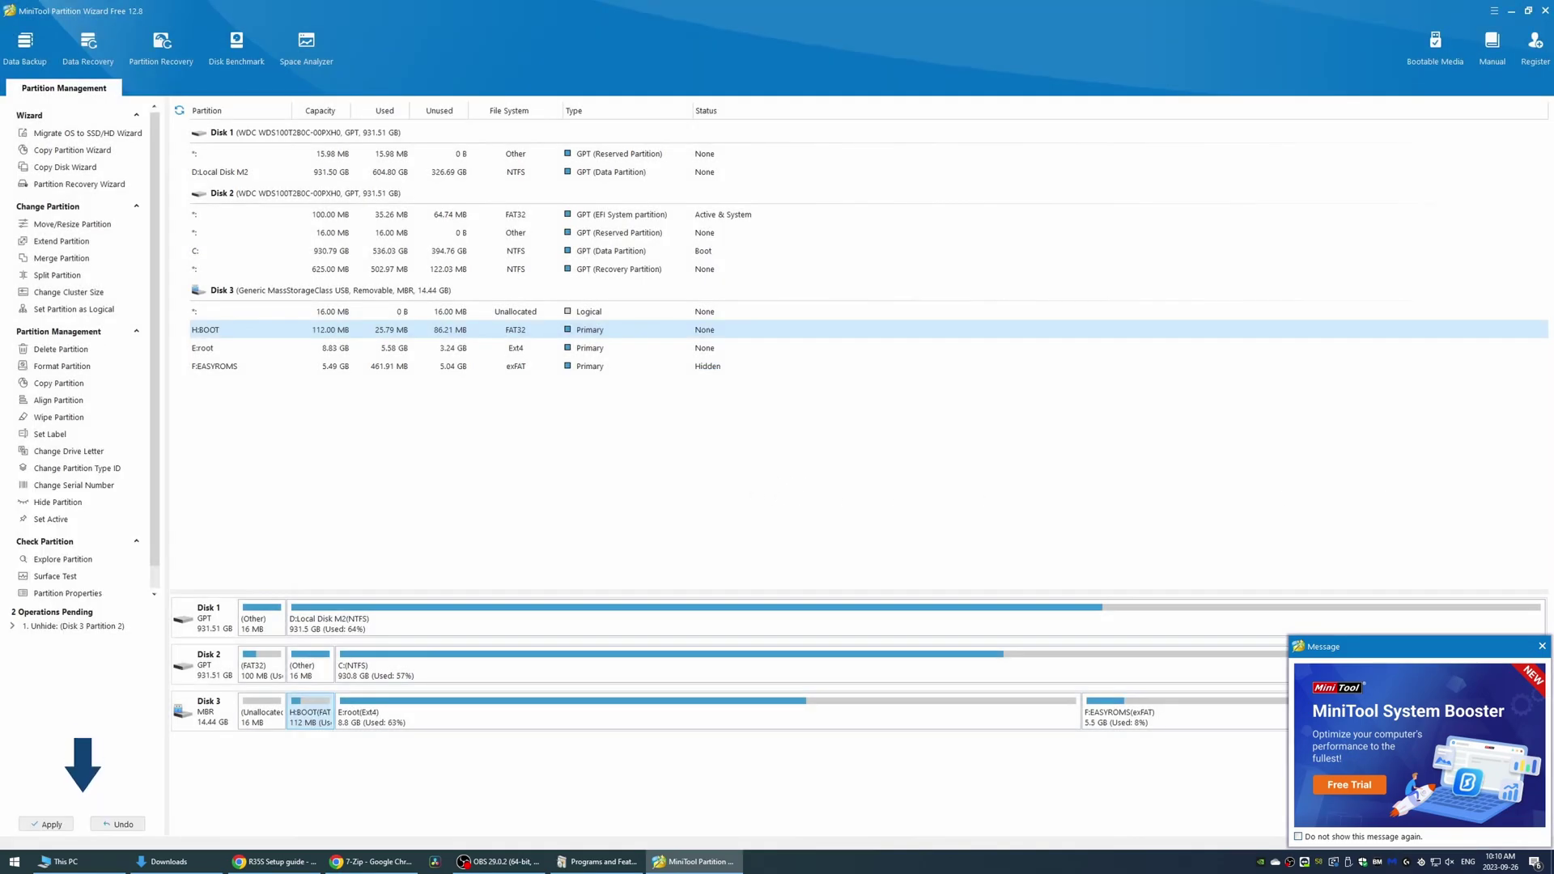
left_click(52, 824)
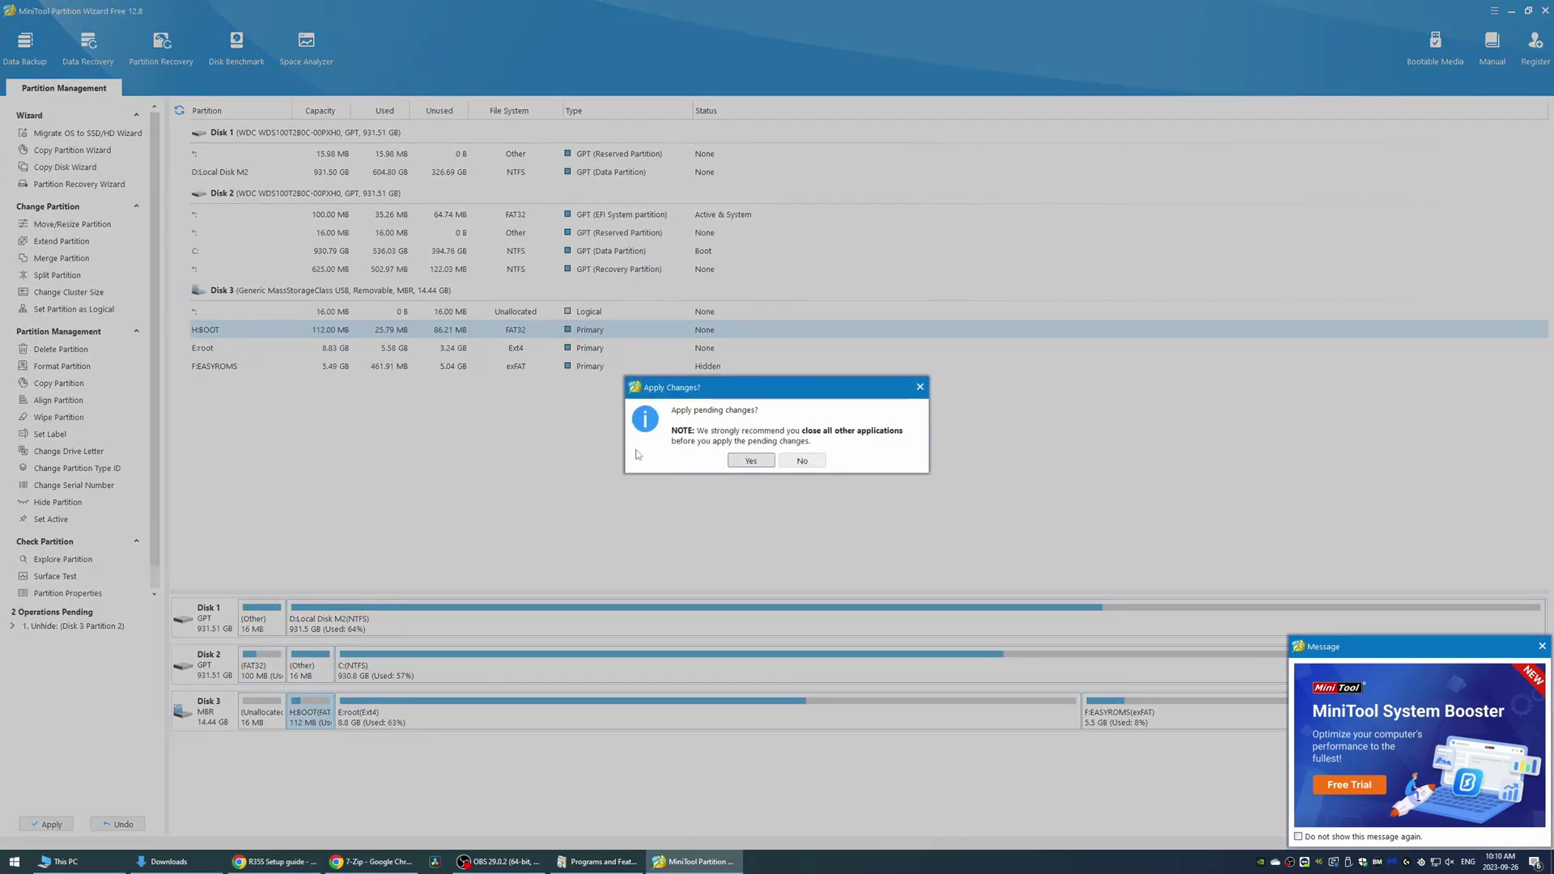
left_click(738, 462)
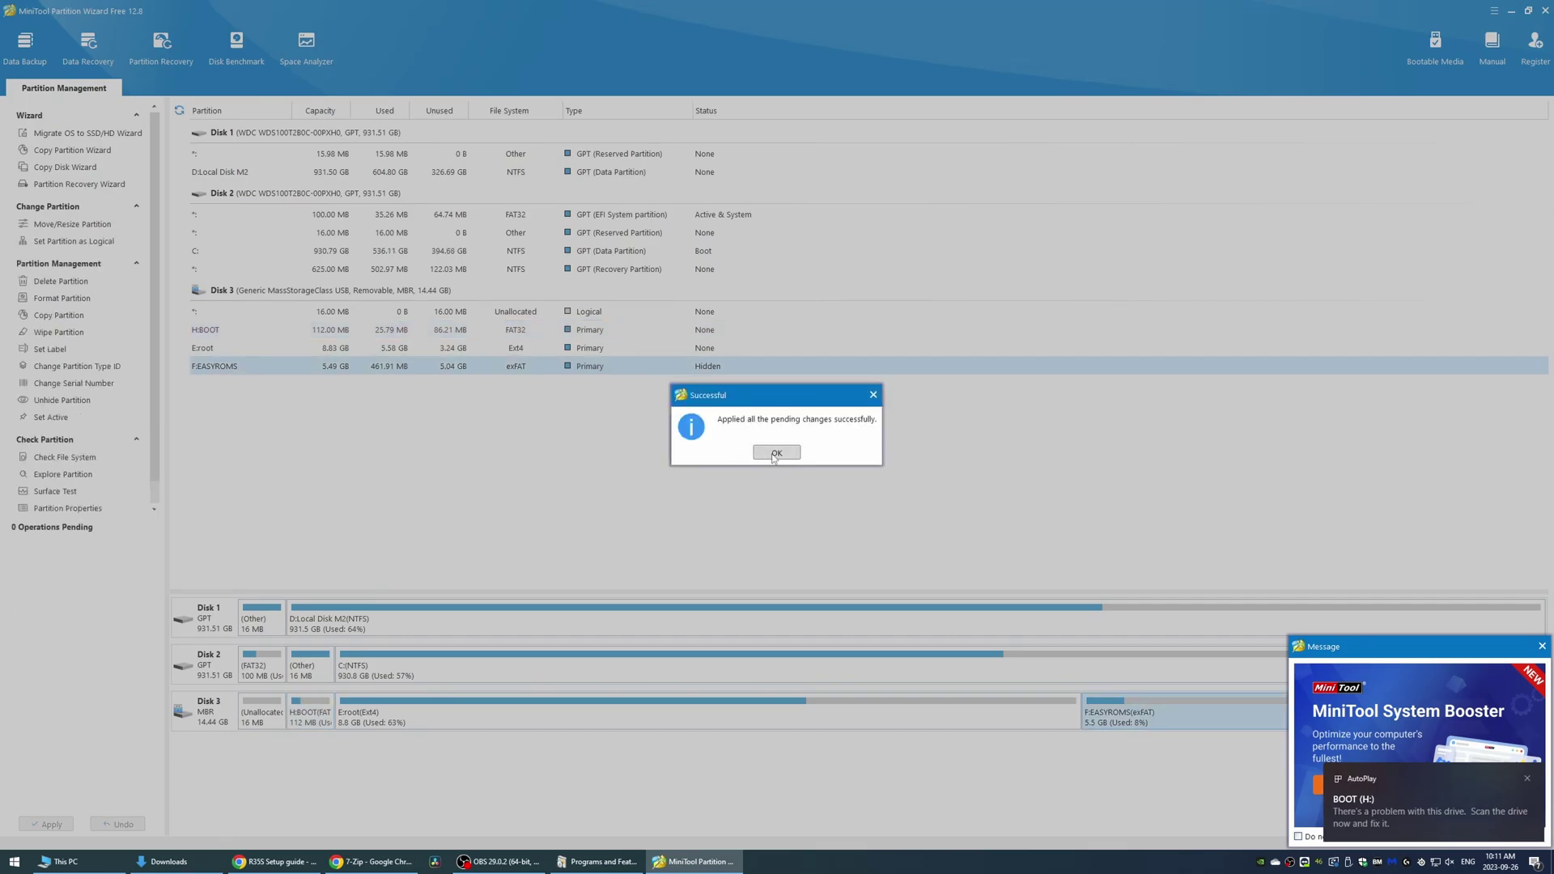
left_click(775, 454)
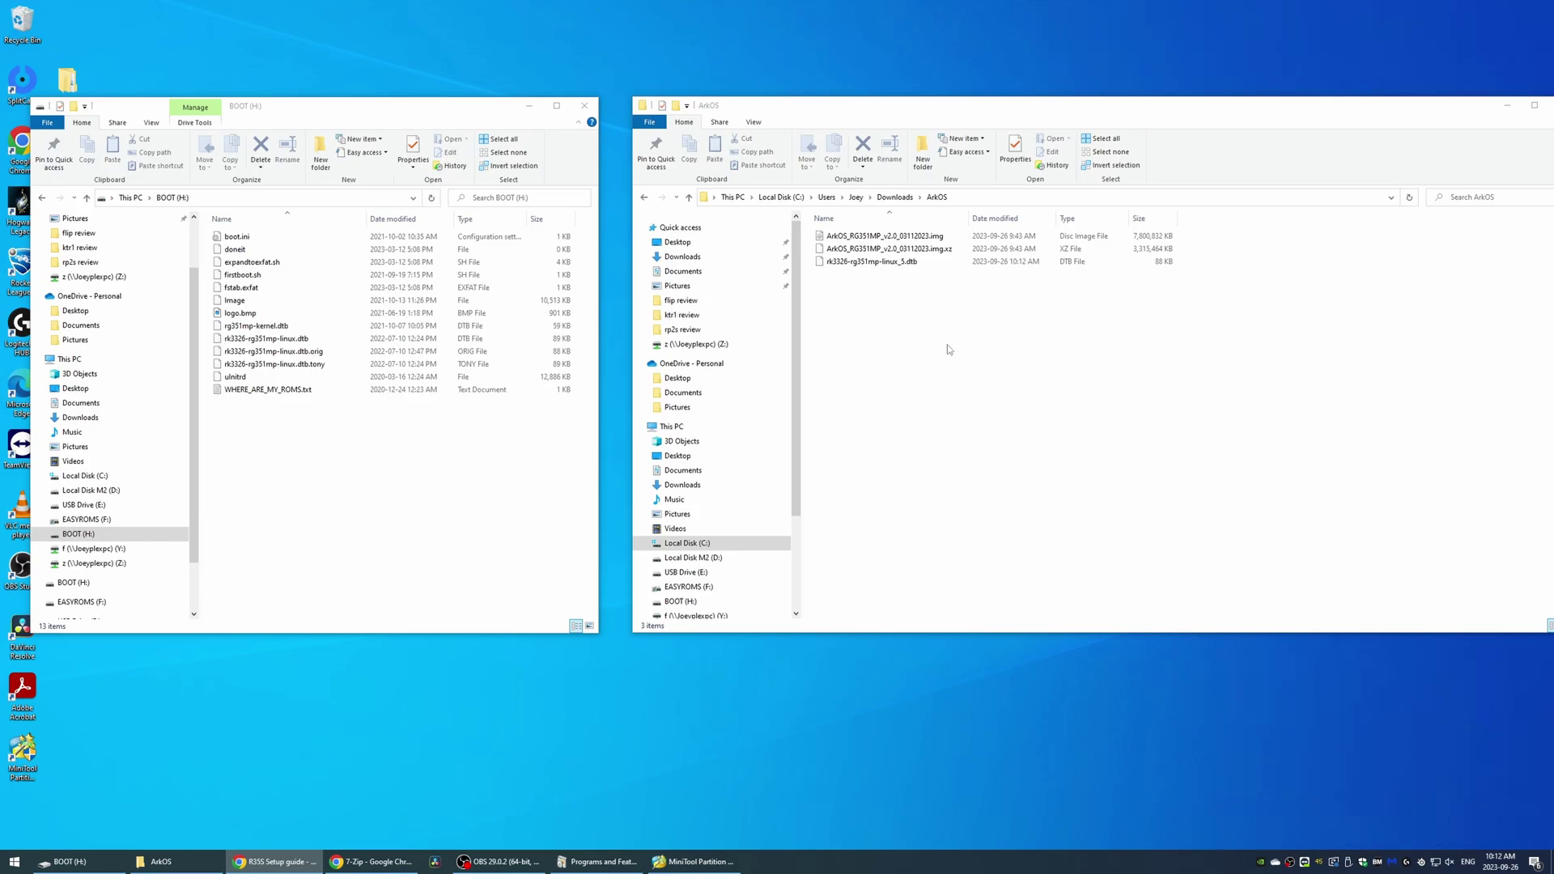
Rename rk3326-rg351mp-linux_5.dtb to rk3326-rg351mp-linux.dtb by removing the _5 suffix.
right_click(855, 265)
left_click(887, 465)
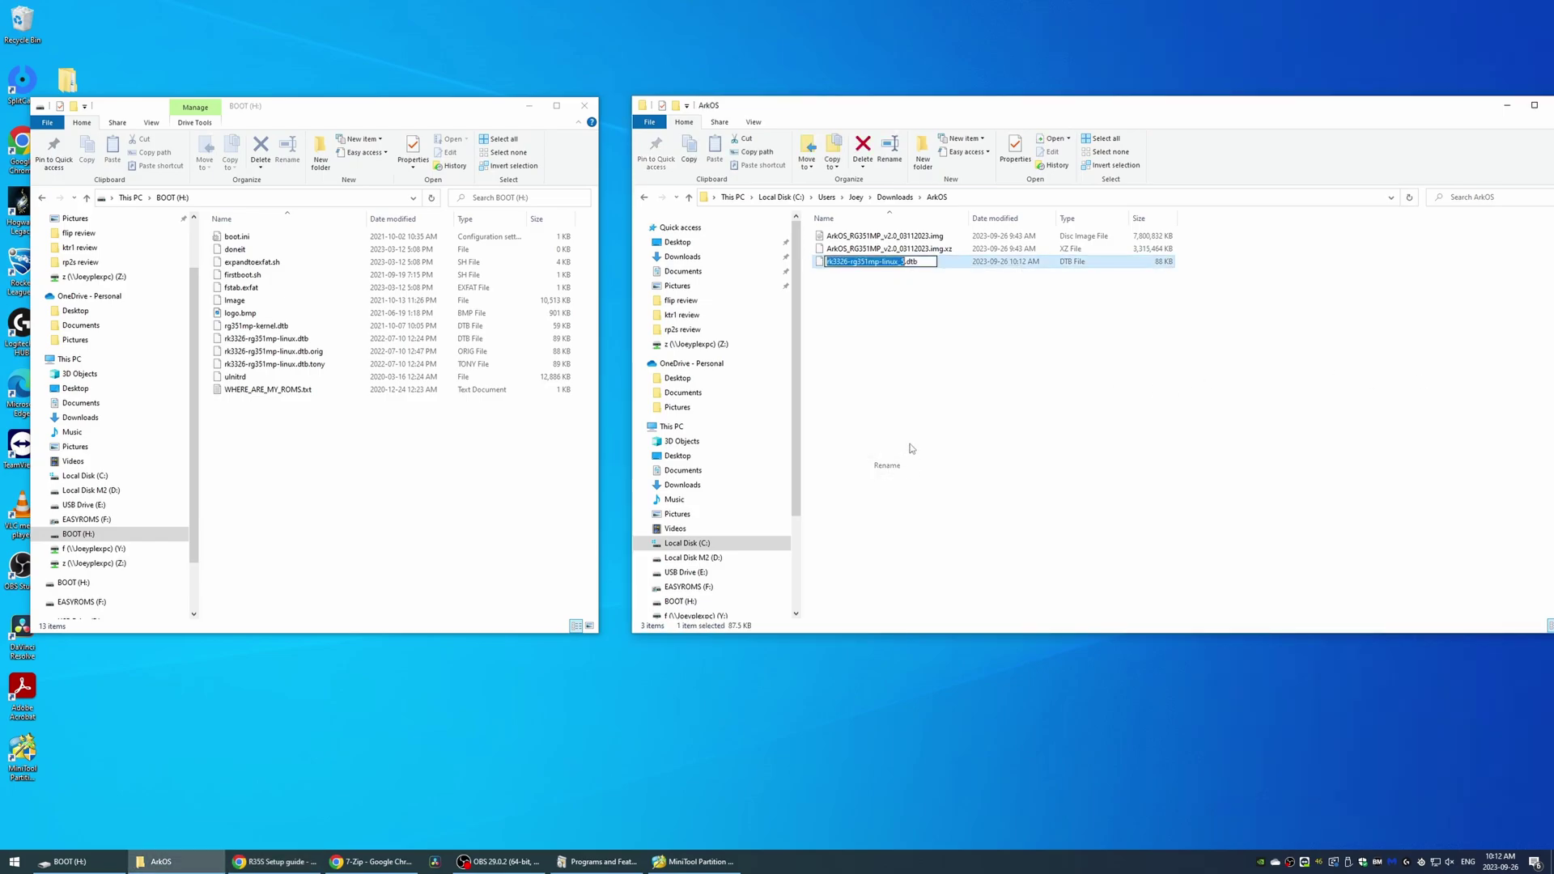
left_click(899, 262)
key("BackSpace")
key("Return")
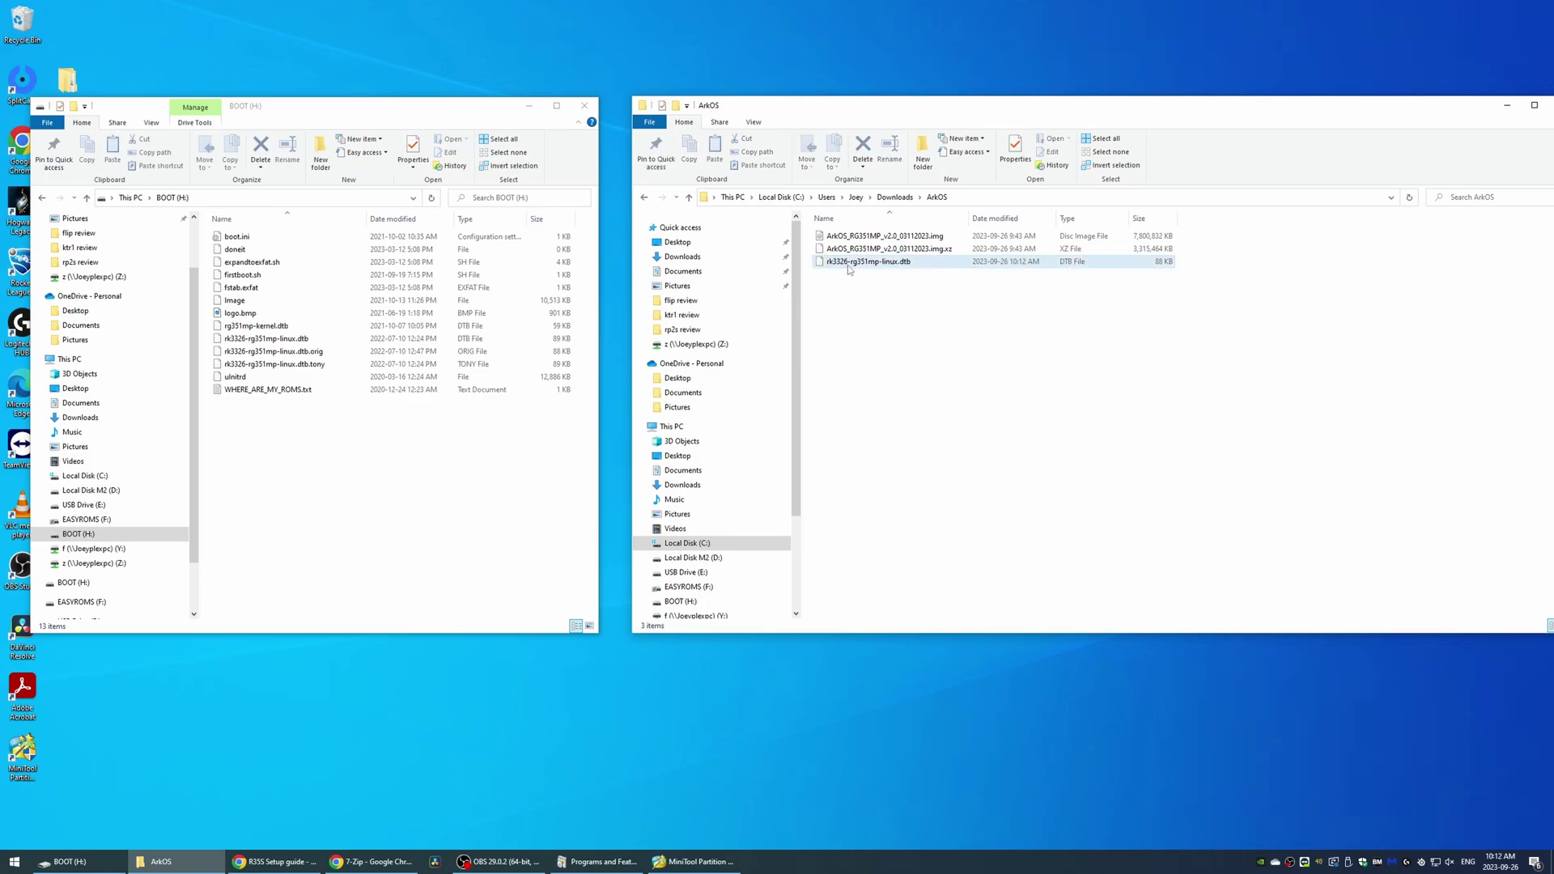
Copy the renamed DTB onto BOOT (H:), replacing the existing file there.
left_click(406, 451)
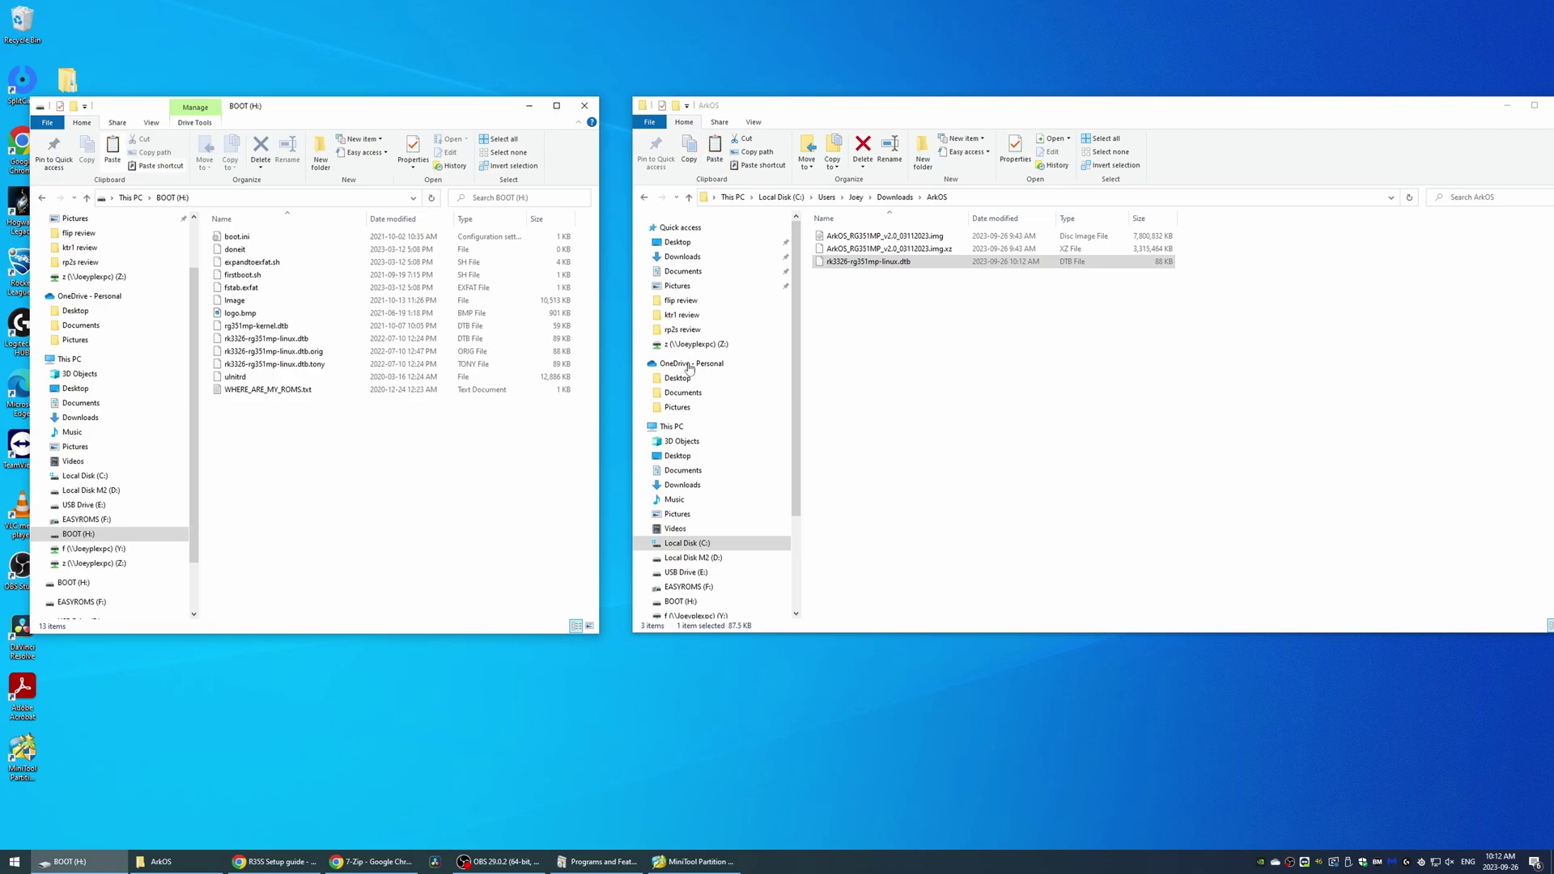
left_click_drag(870, 262, 324, 497)
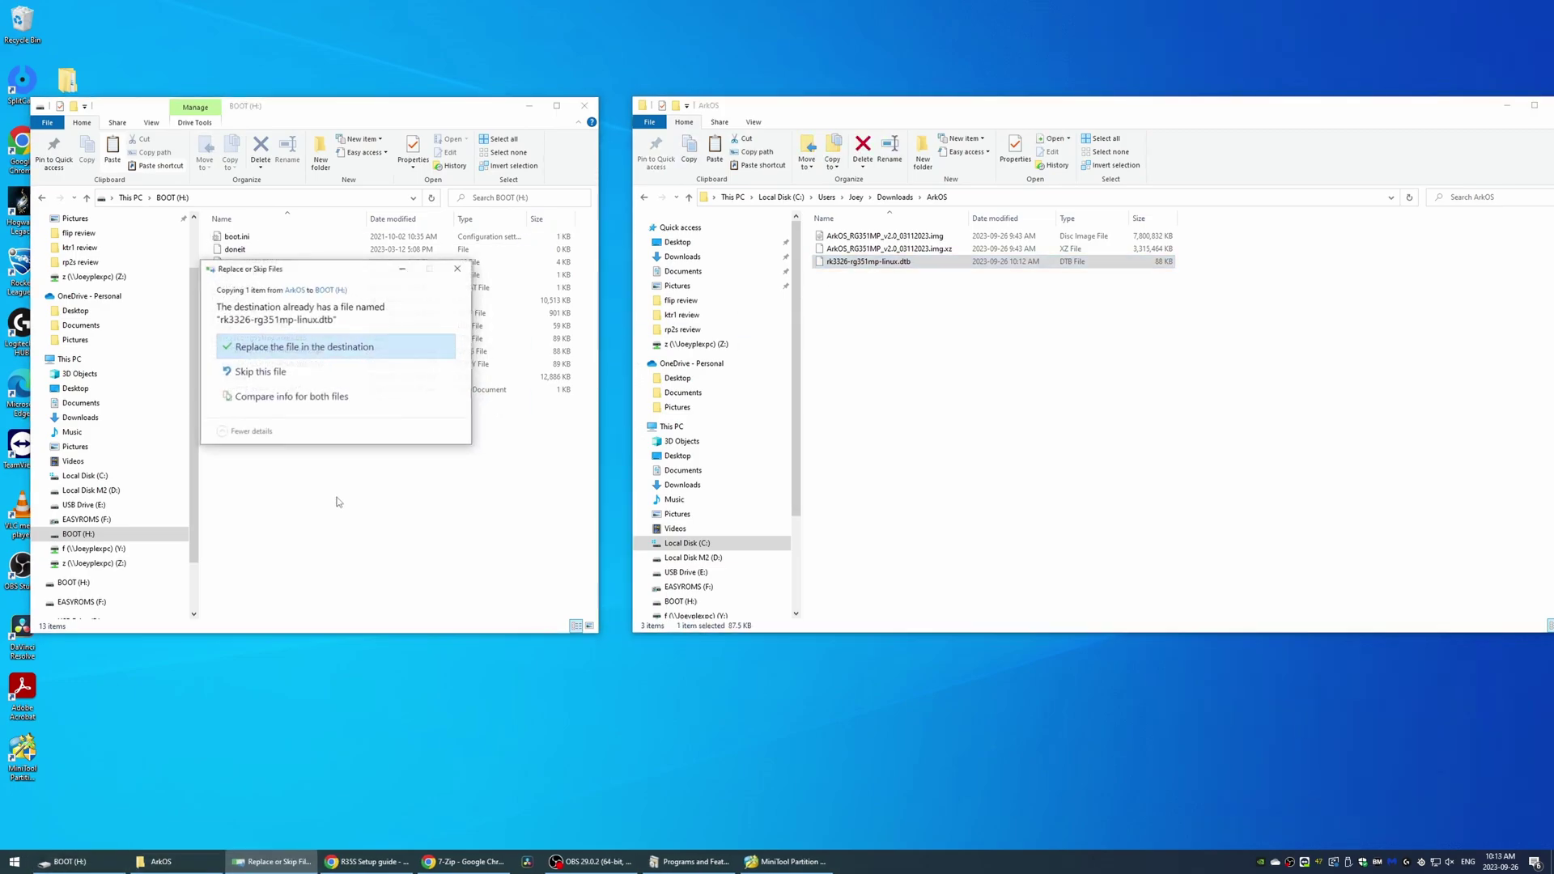
left_click(300, 343)
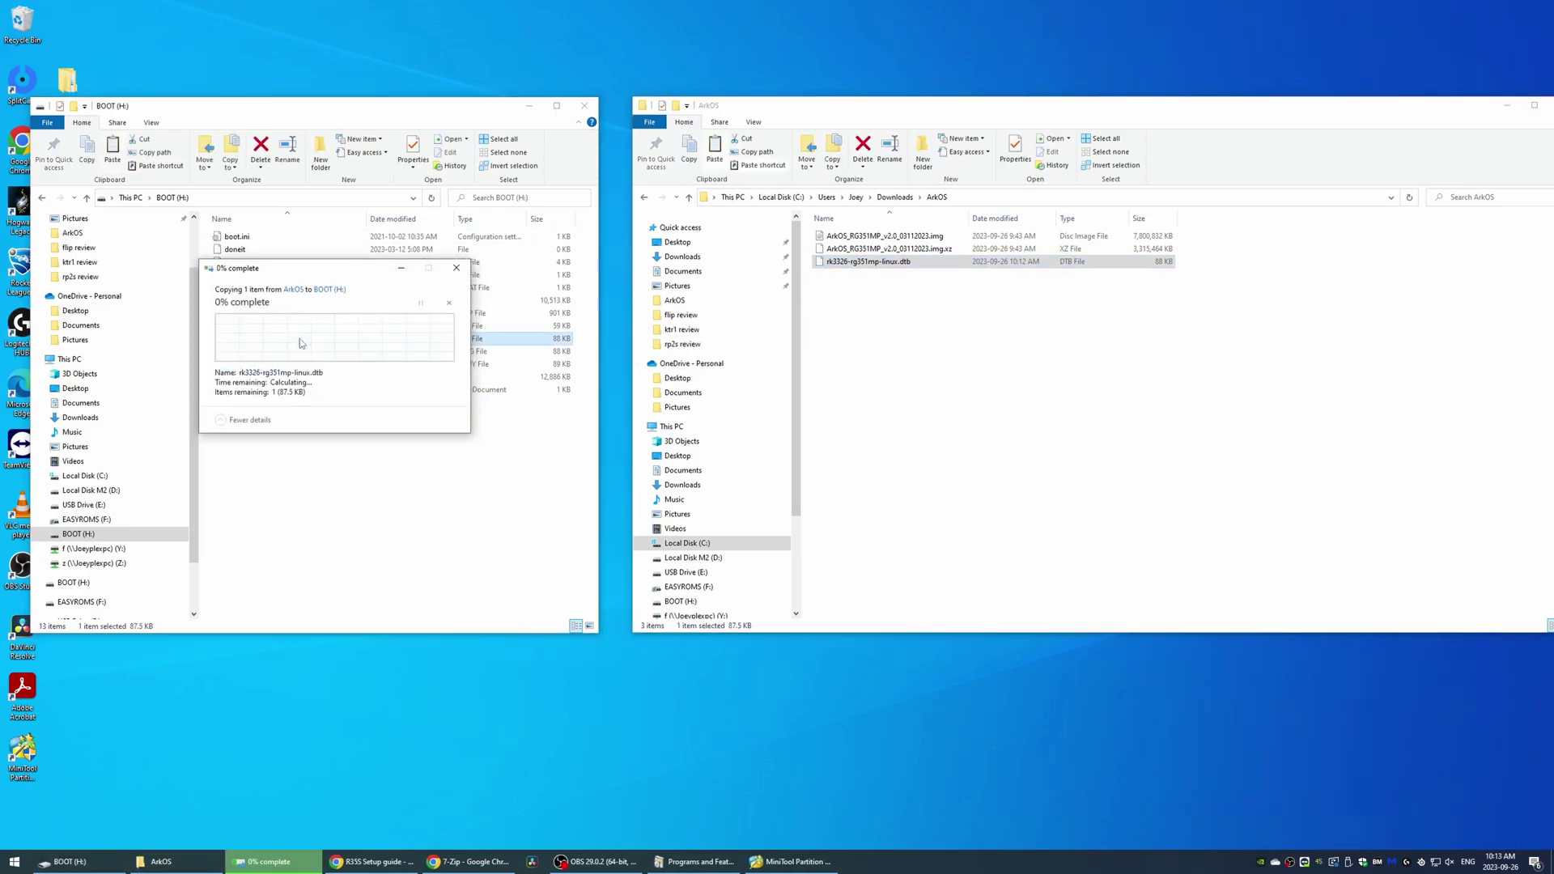
key("alt+Tab")
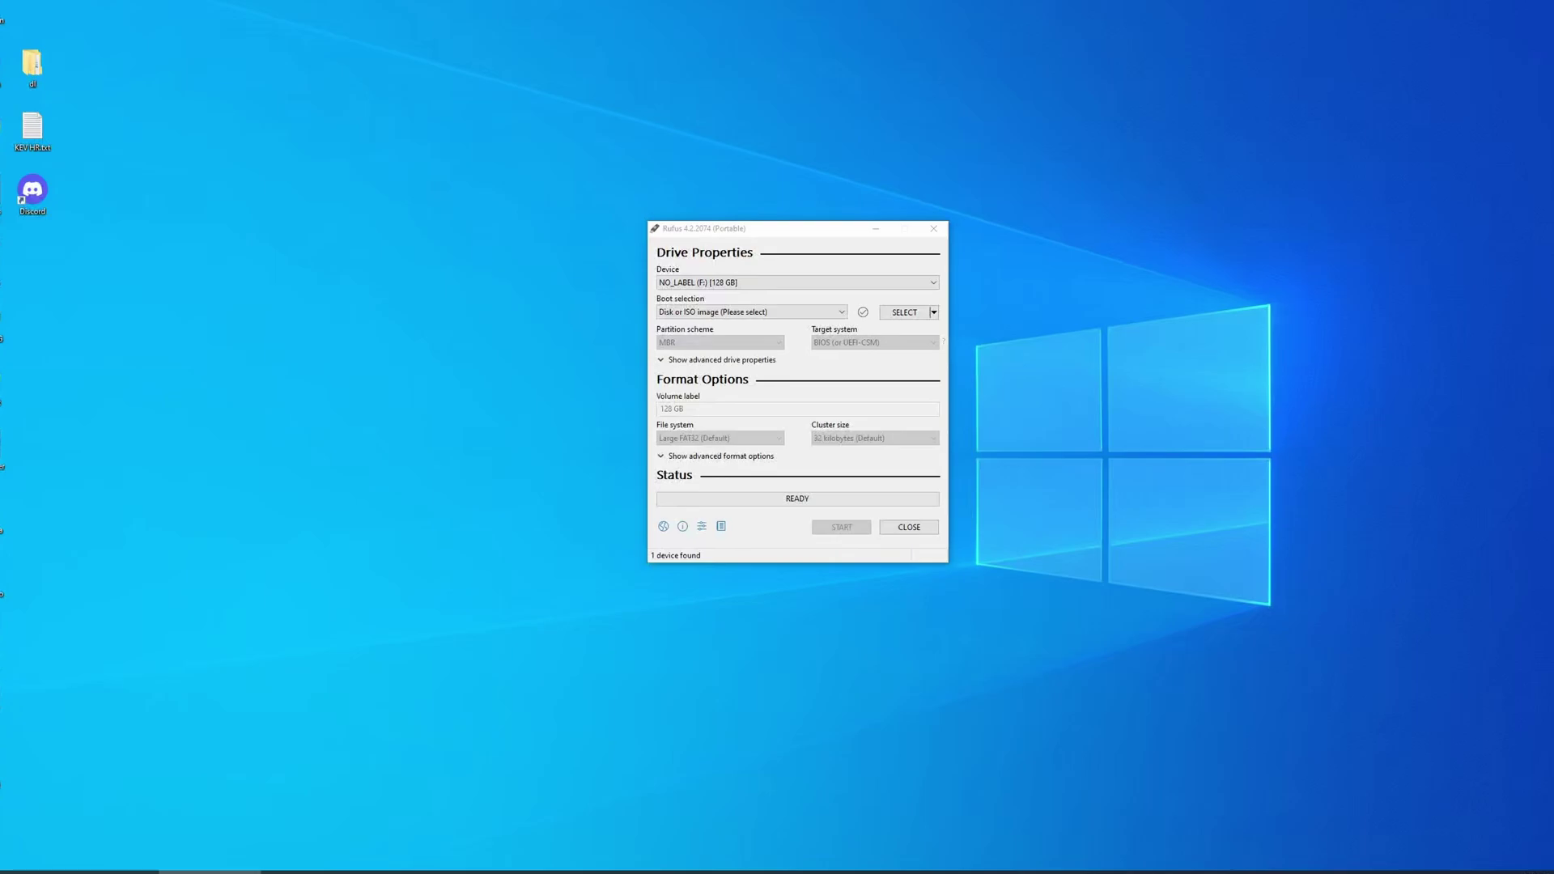
Format the 128 GB card as a Non bootable Large FAT32 drive, accepting the erase warning.
left_click(769, 281)
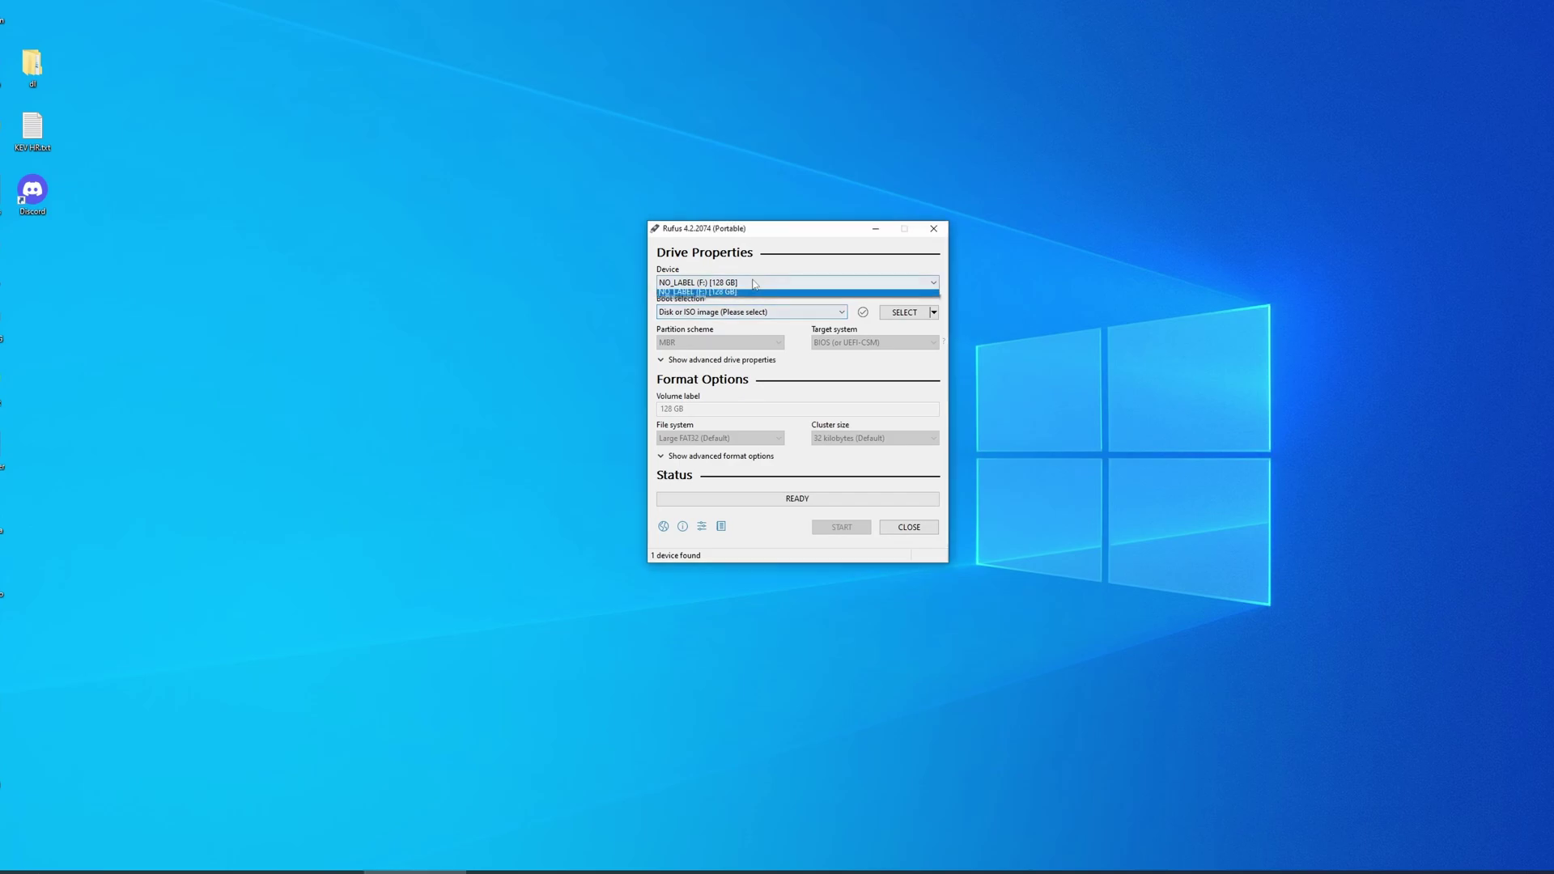
left_click(751, 280)
left_click(746, 313)
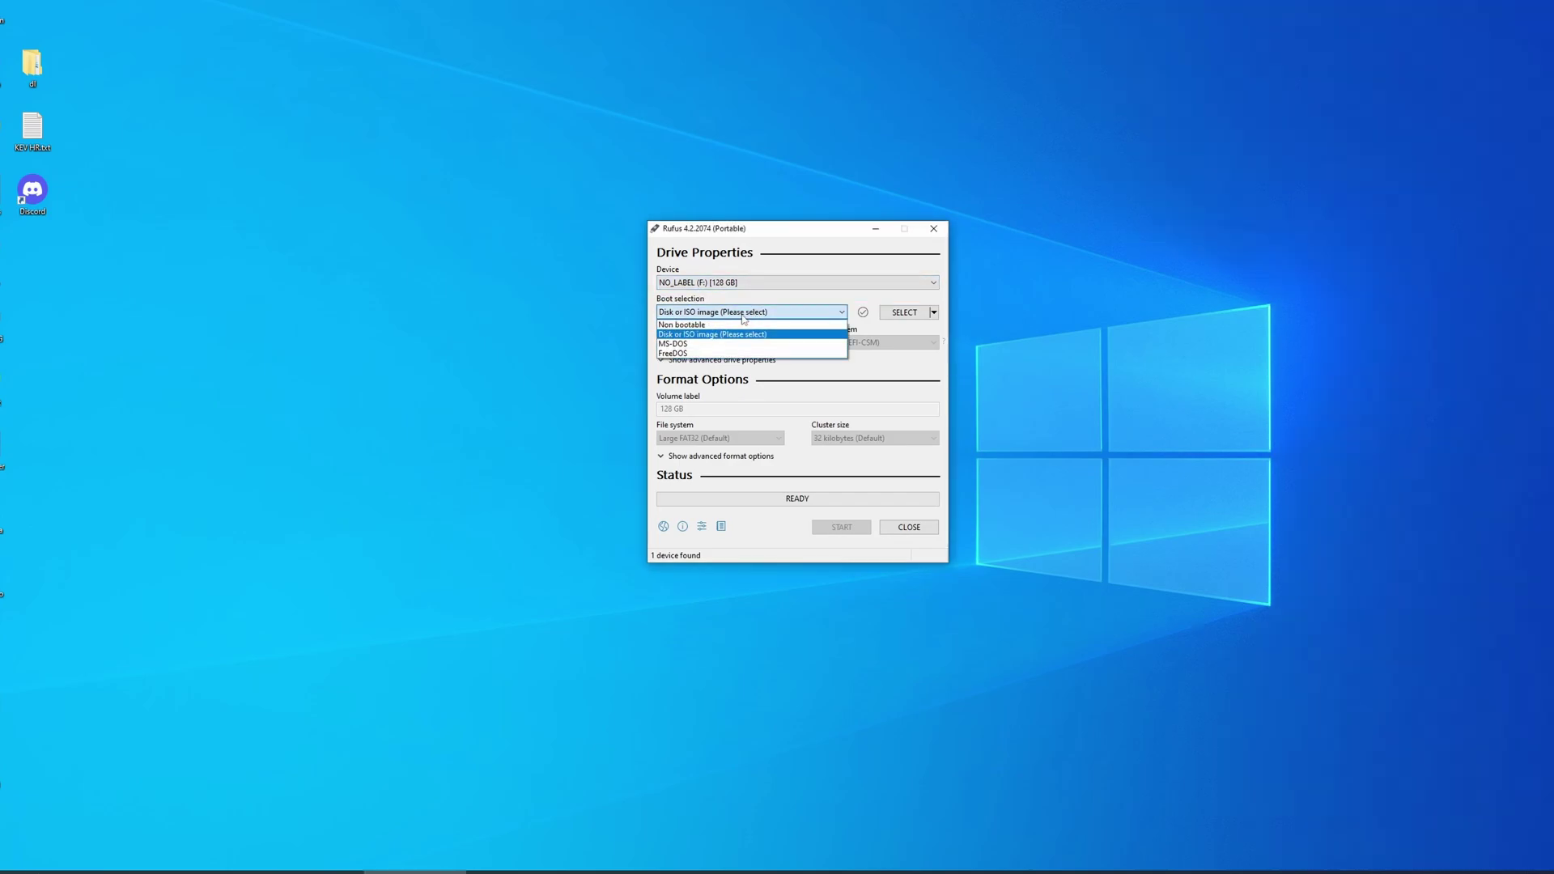
left_click(719, 325)
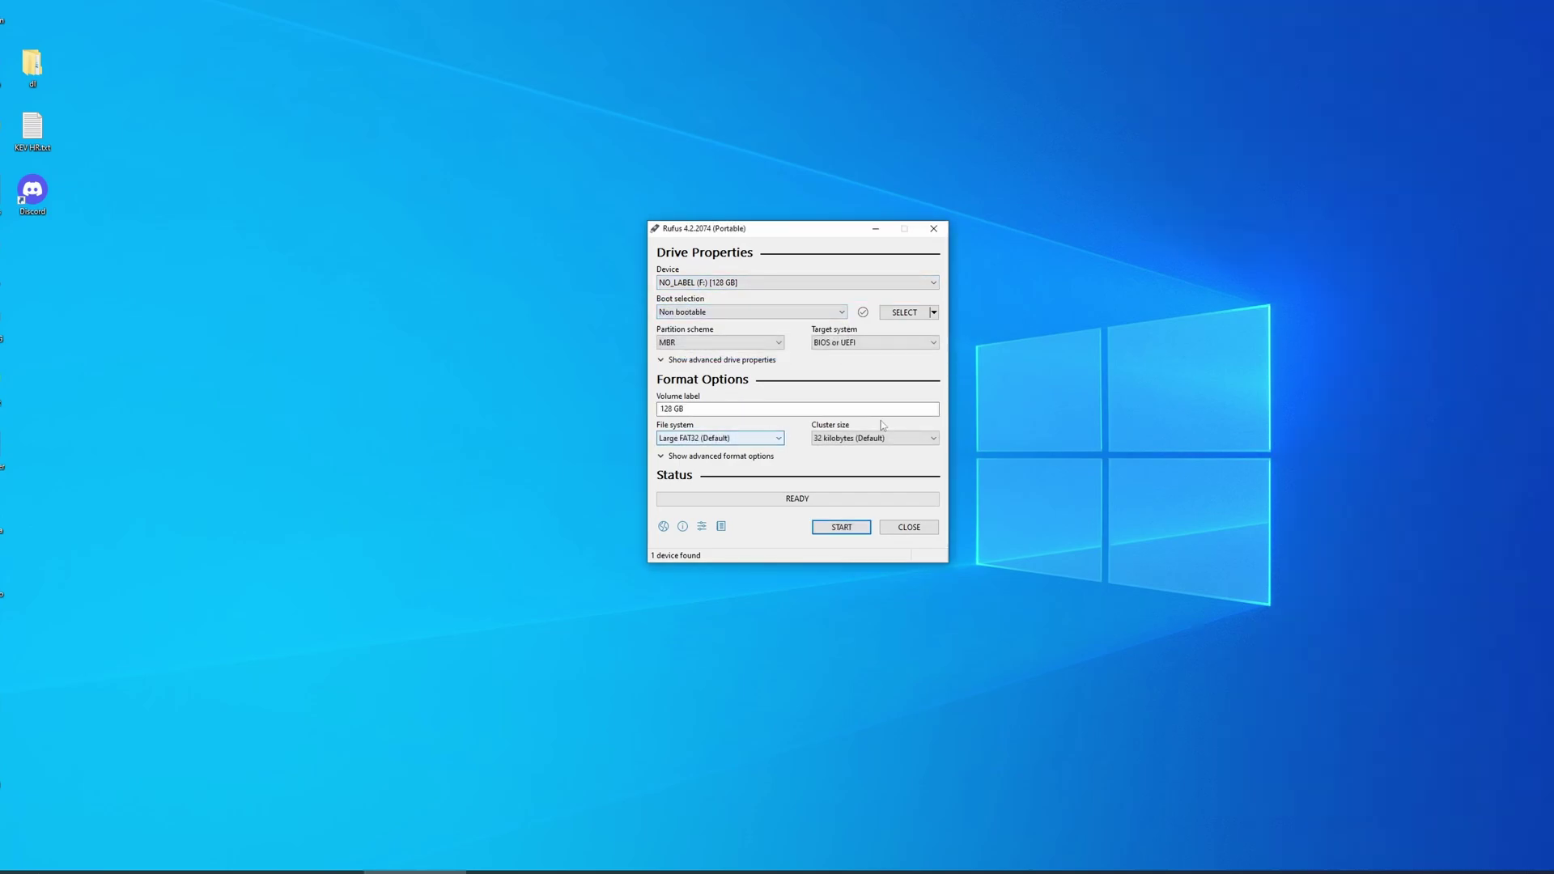
left_click(843, 530)
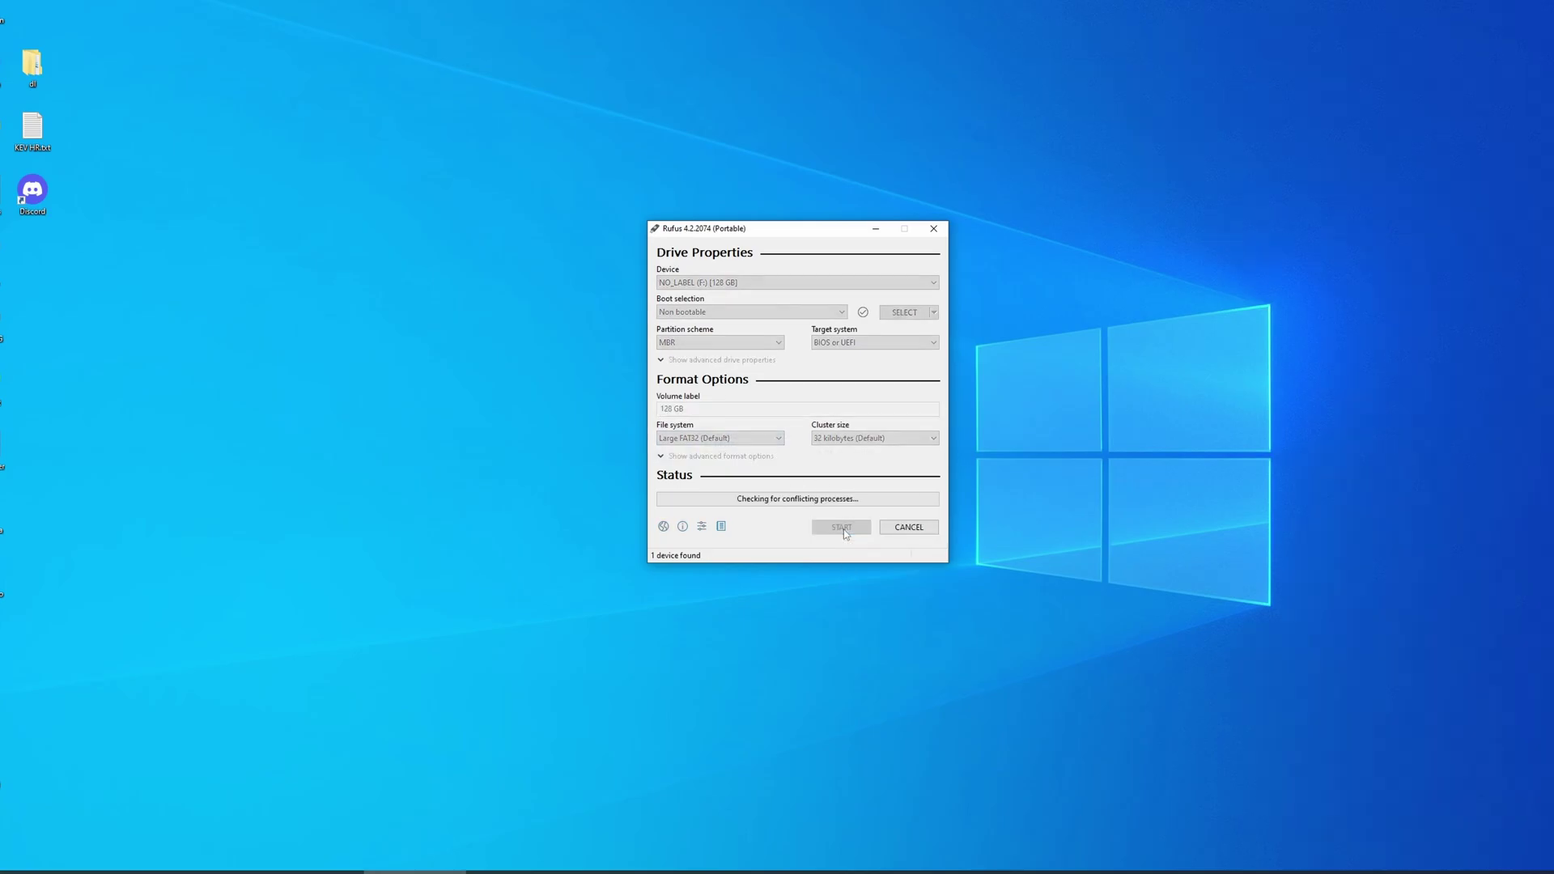
left_click(836, 491)
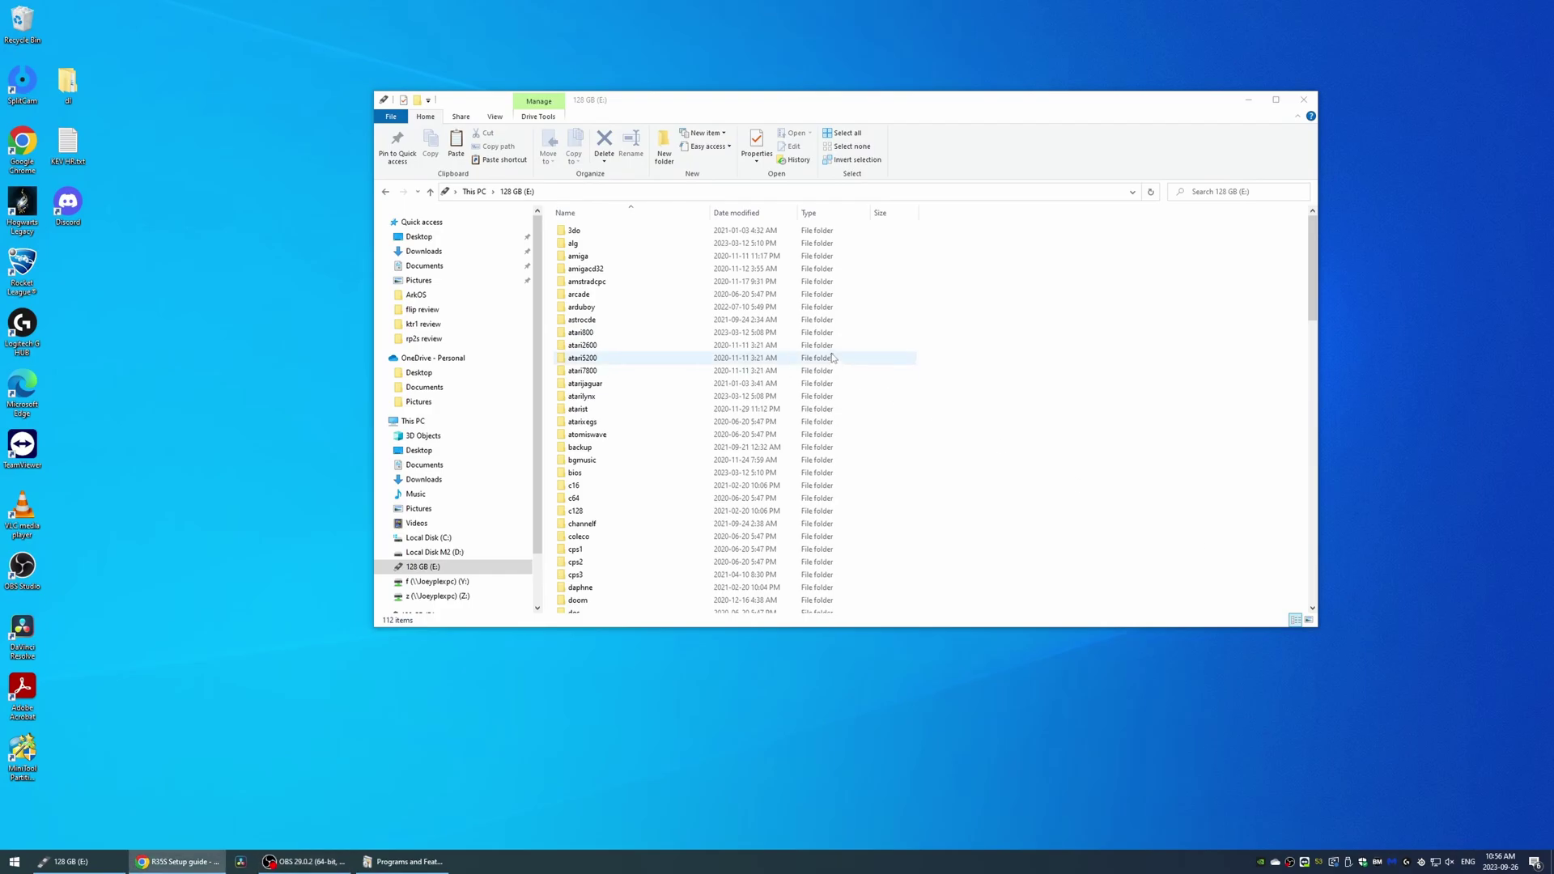
Scroll through the 112 system folders on the 128 GB (E:) card.
left_click(1041, 357)
scroll(669, 382, "down", 20)
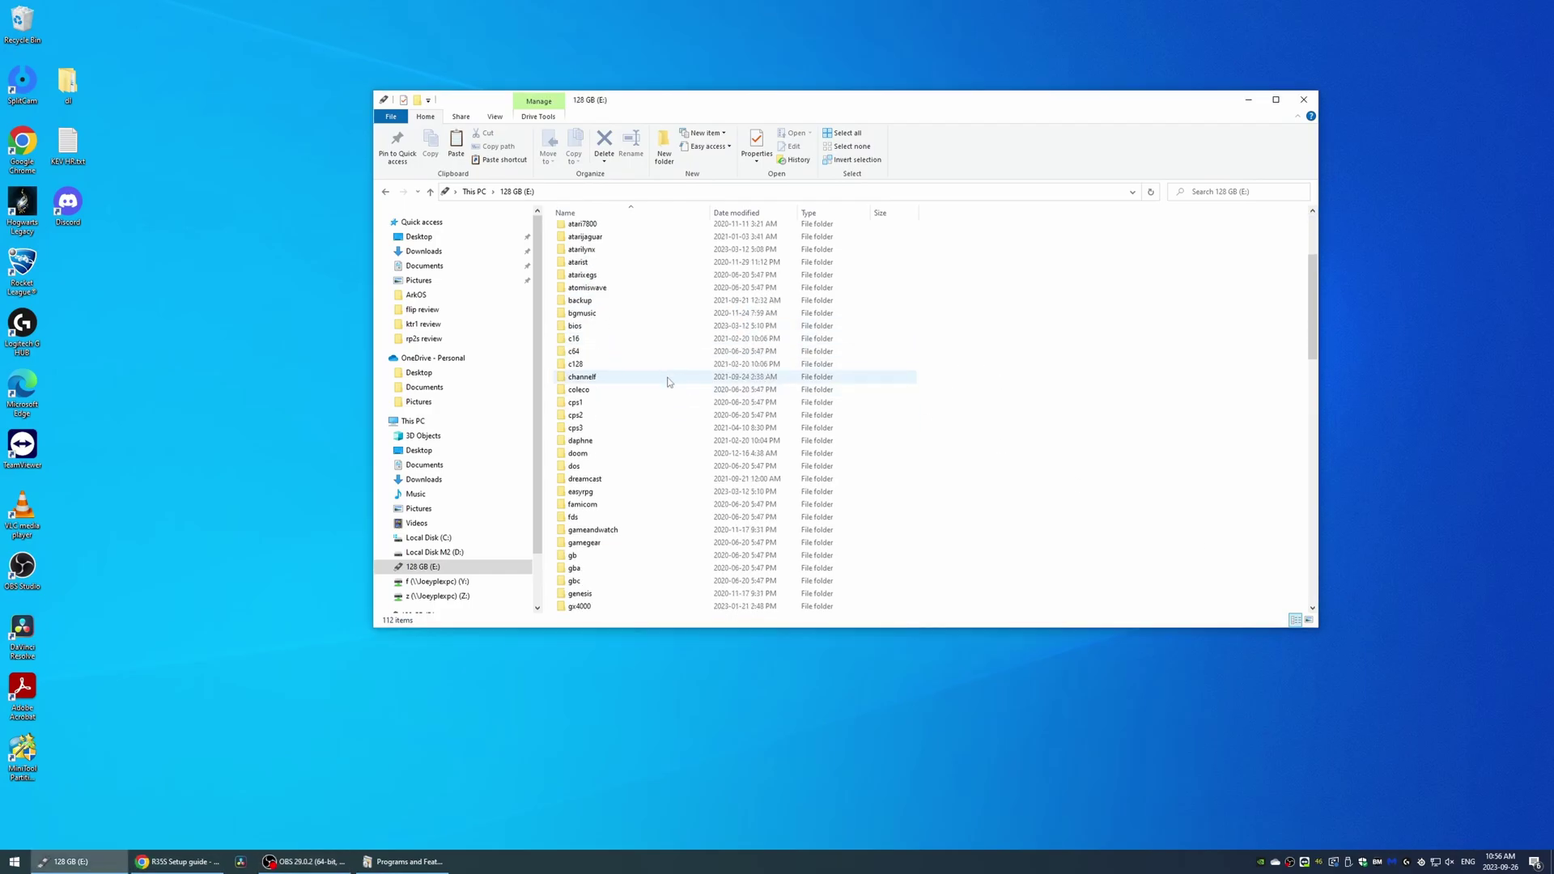
scroll(669, 382, "up", 20)
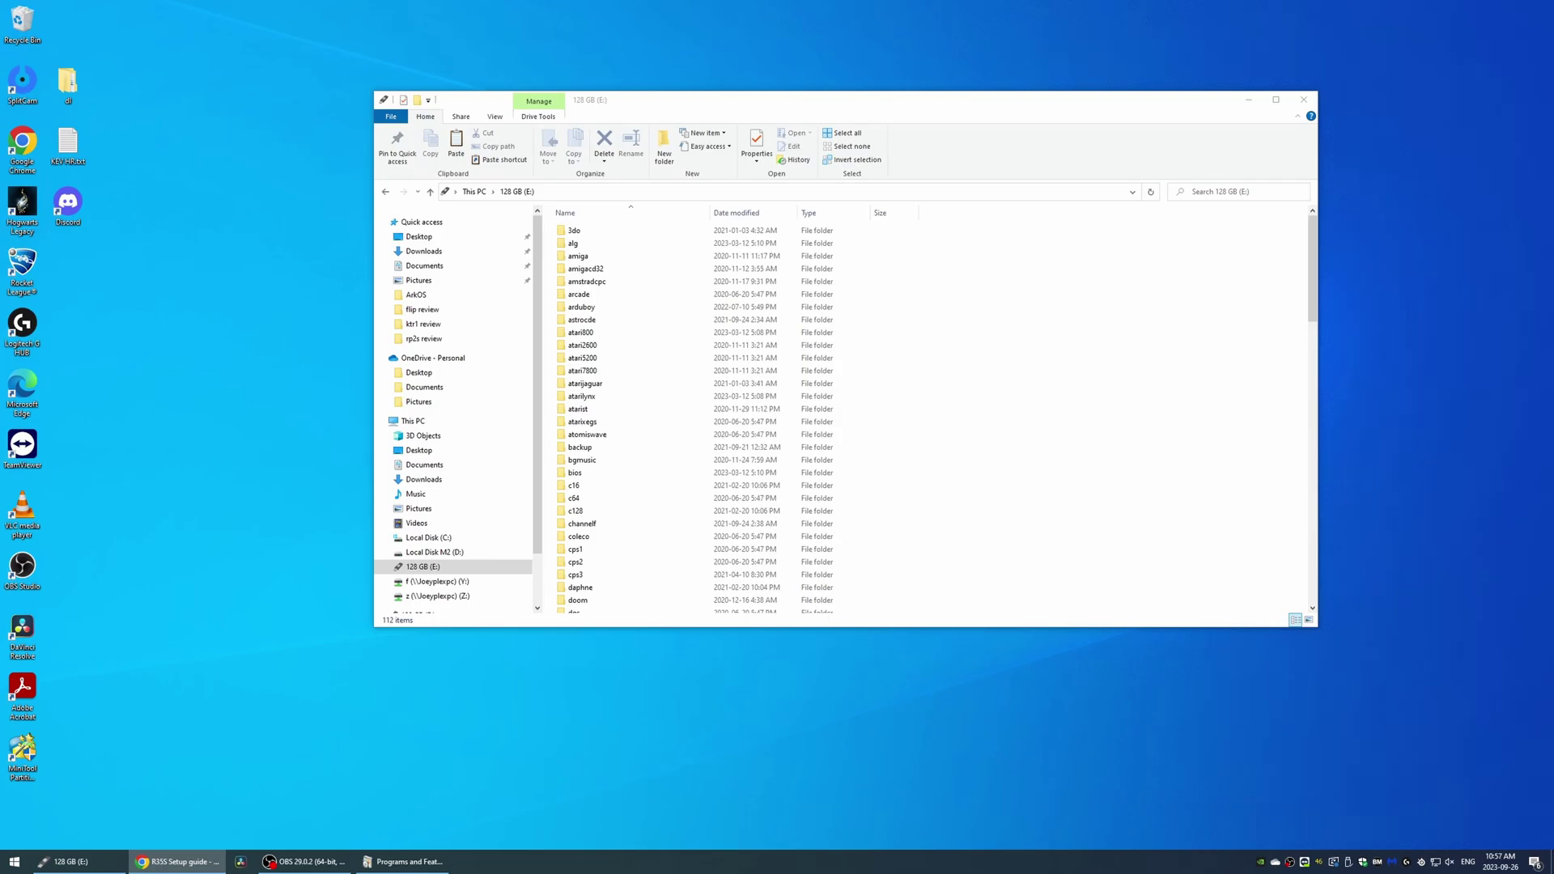
Paste the 23 copied Game Boy ROM zip files into the card's gb folder.
scroll(890, 332, "down", 6)
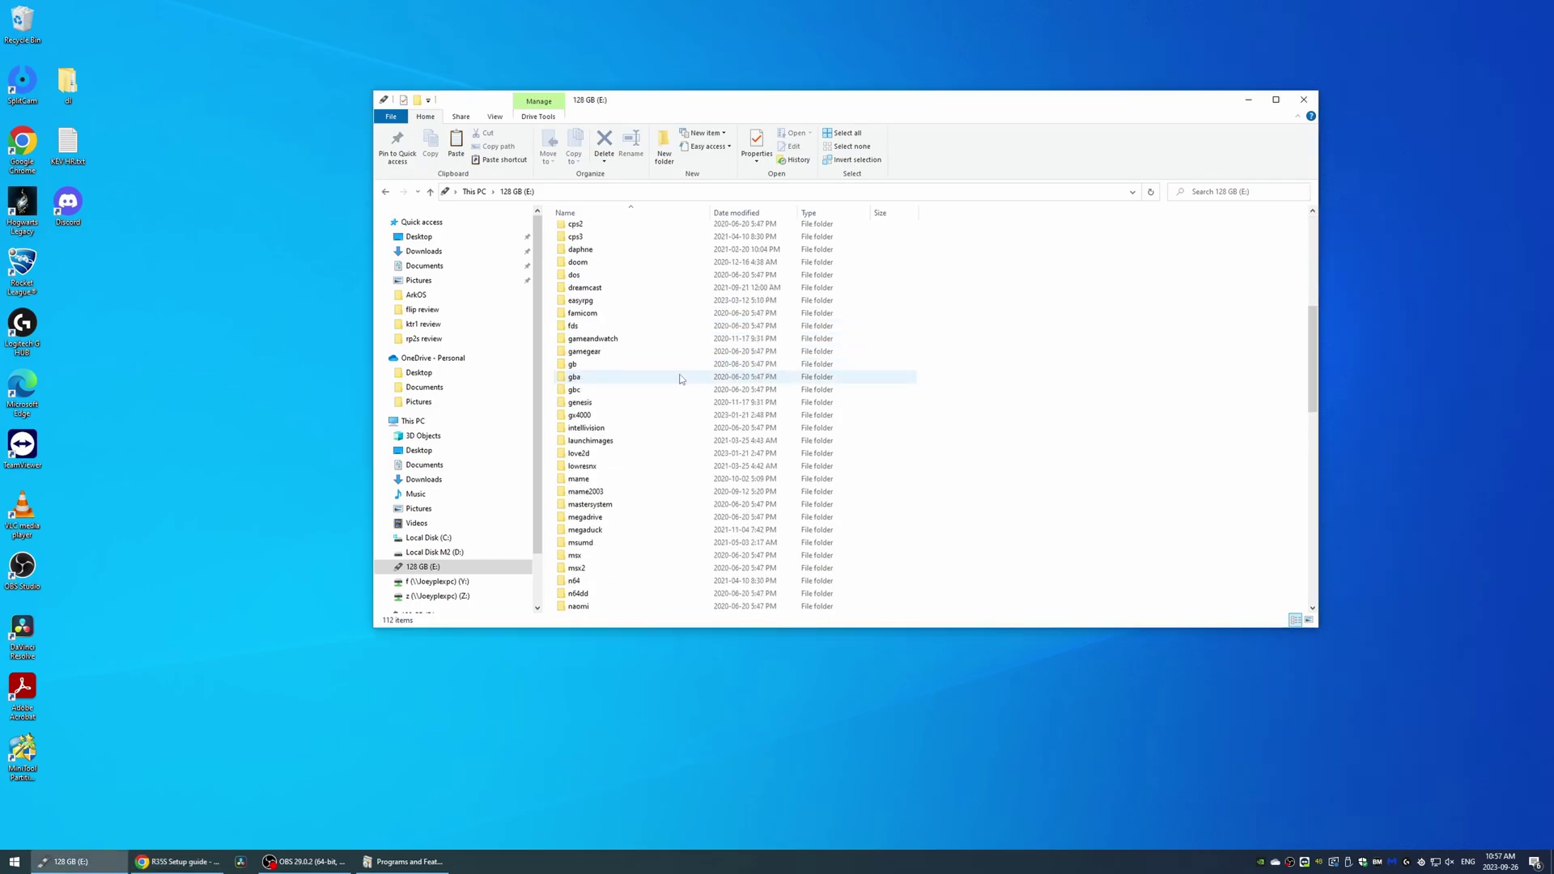
double_click(616, 366)
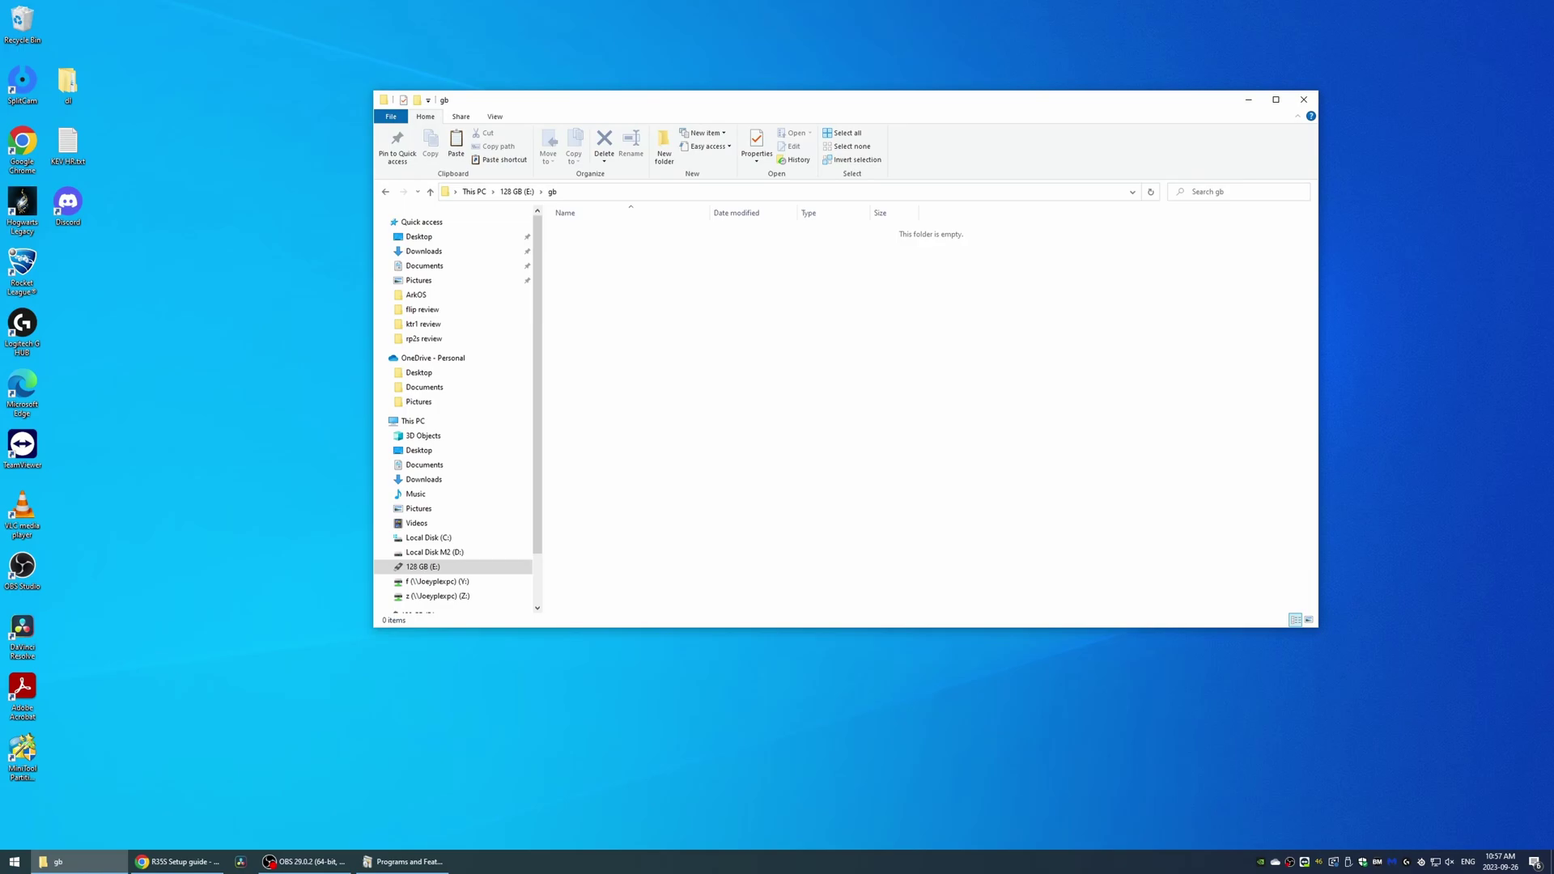
key("alt+Tab")
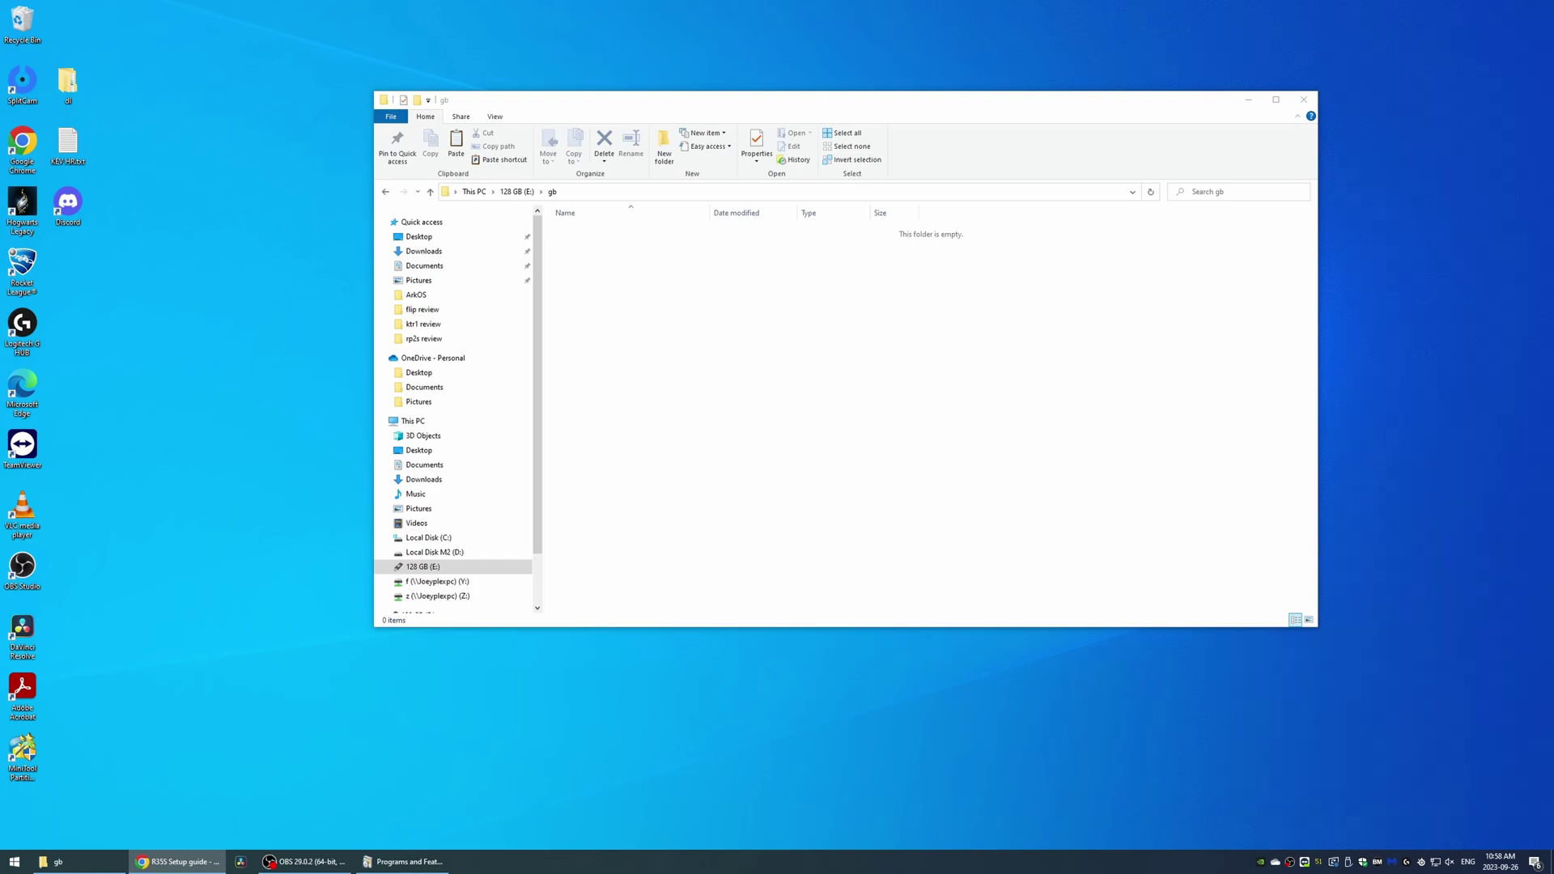
key("BackSpace")
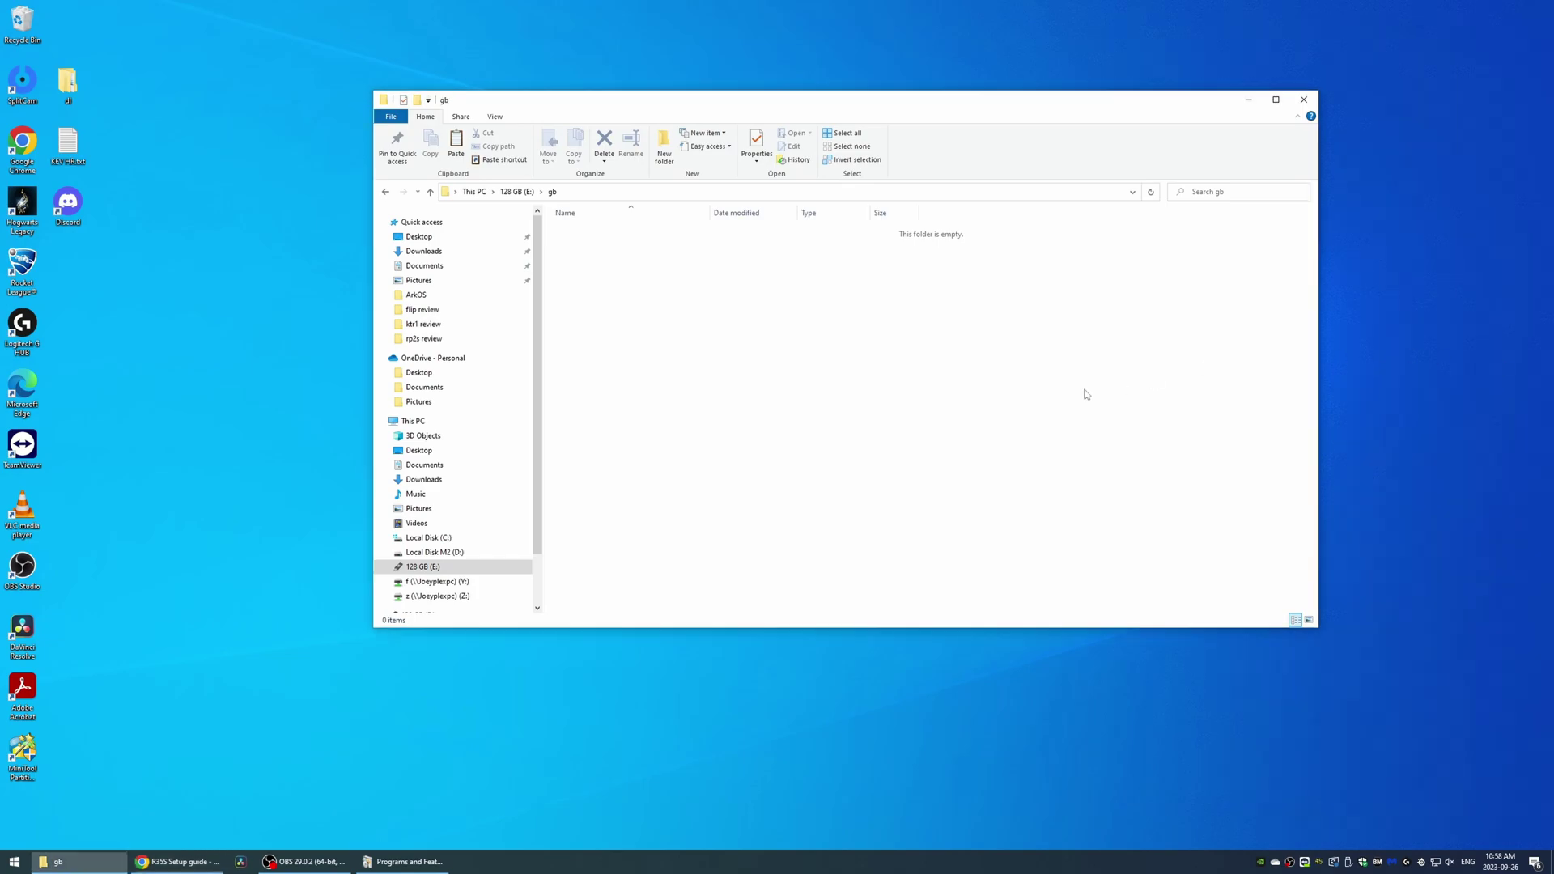
key("alt+Tab")
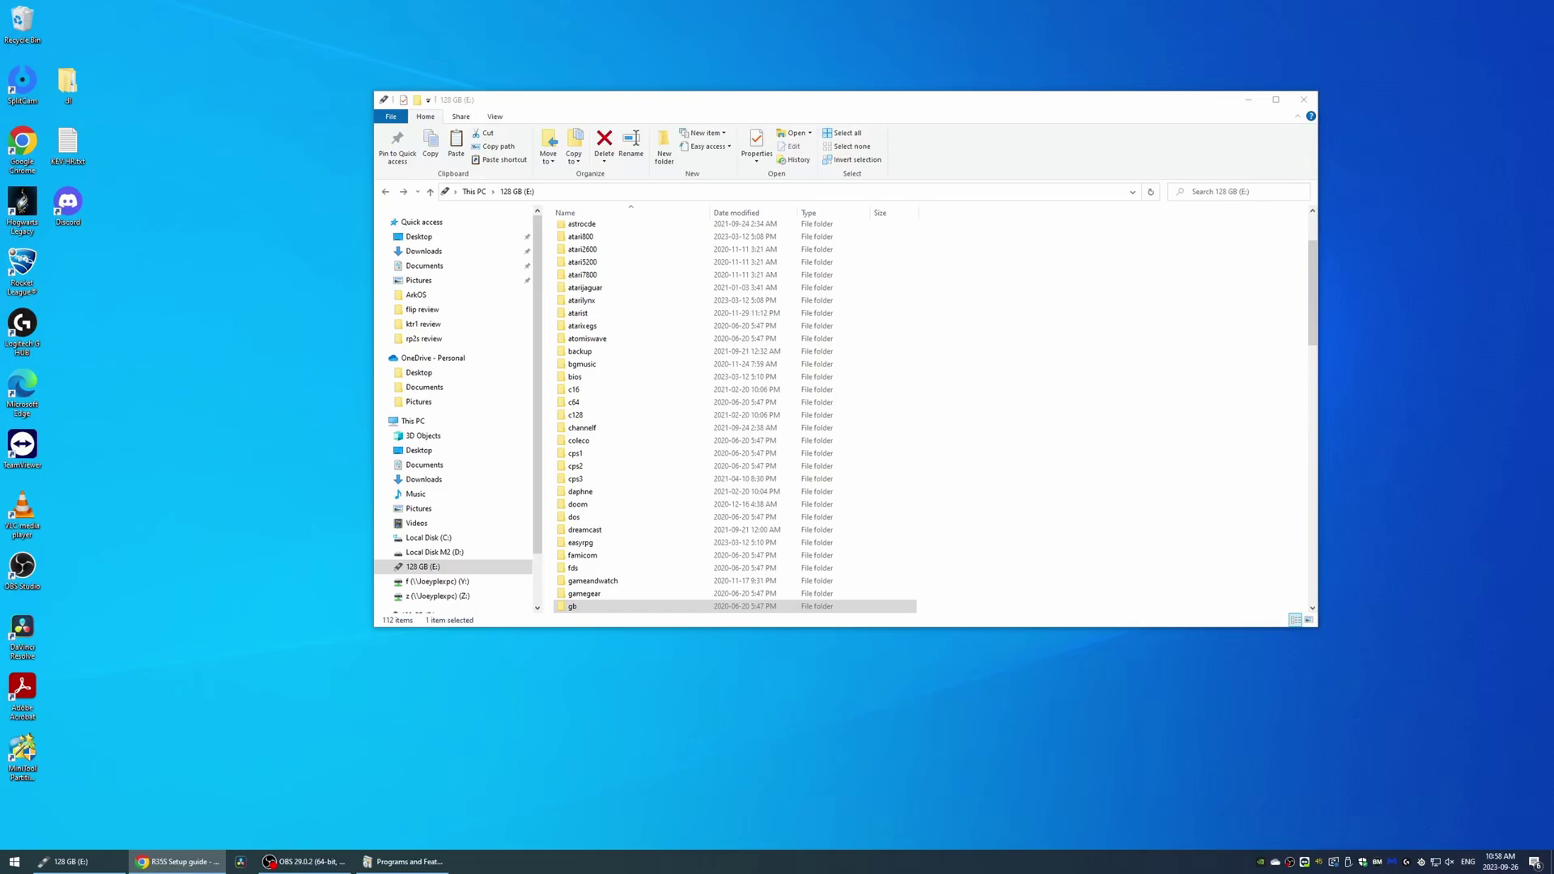
key("alt+Tab")
key("Return")
key("ctrl+v")
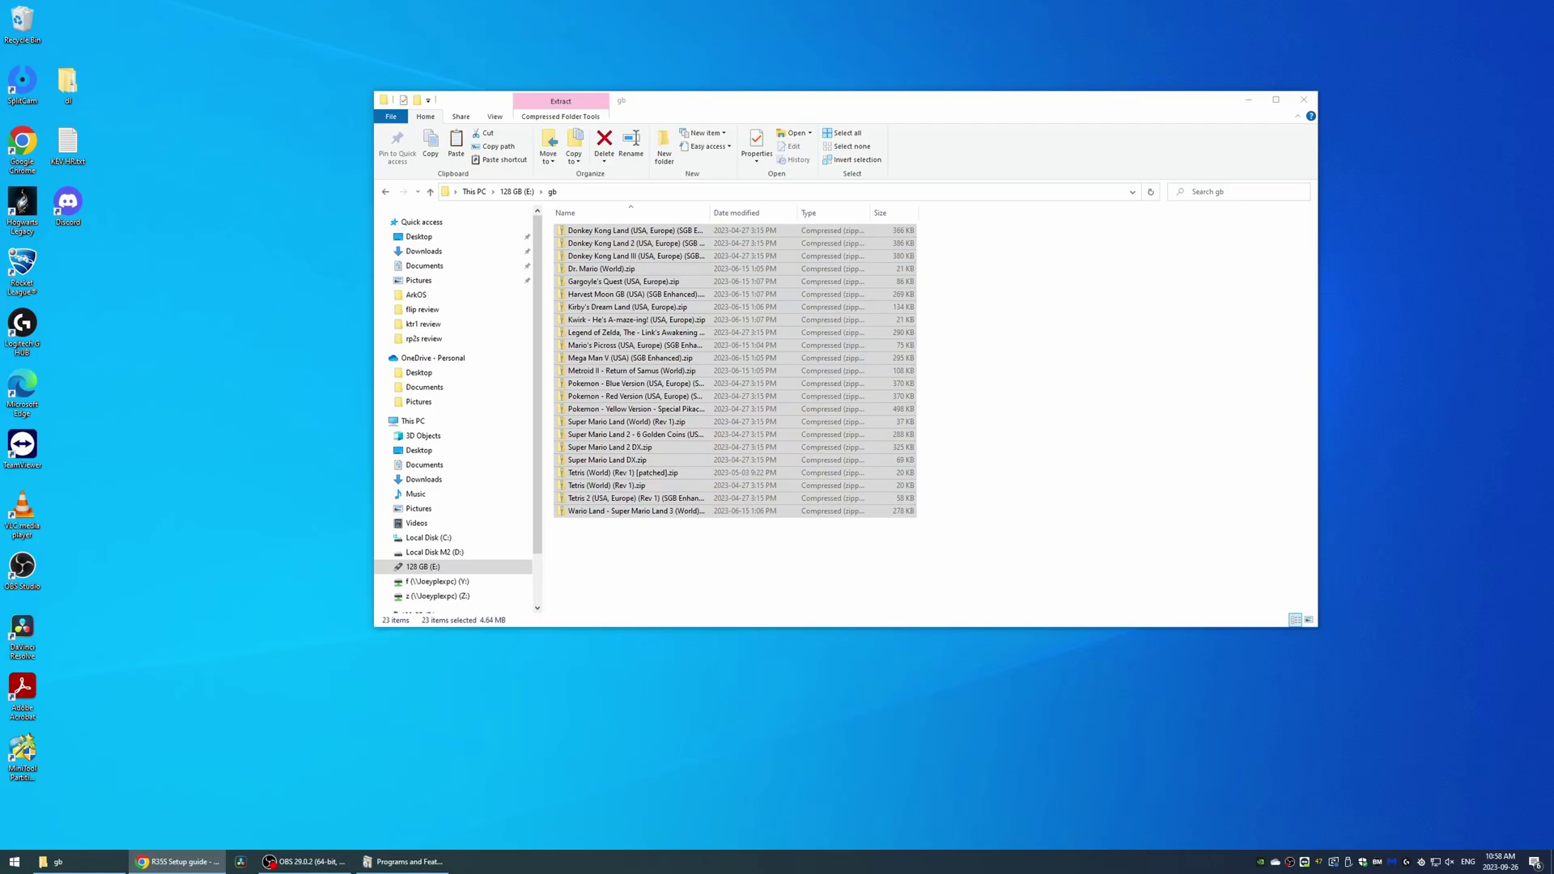
Go to the card's bios folder holding PSXONPSP660.bin and clear the file selection.
key("alt+Left")
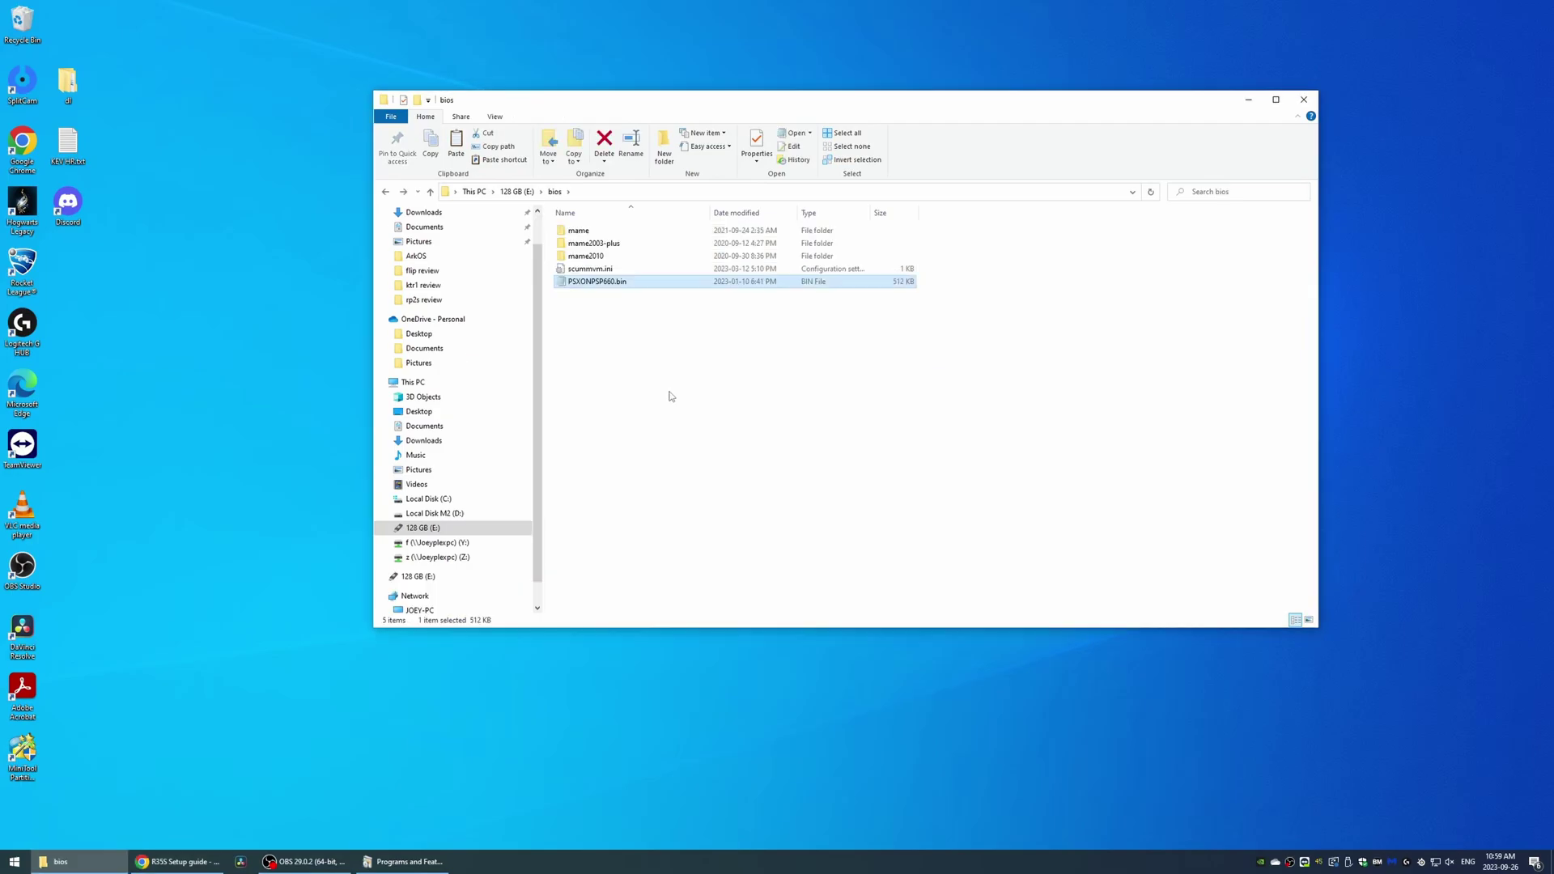
left_click(707, 402)
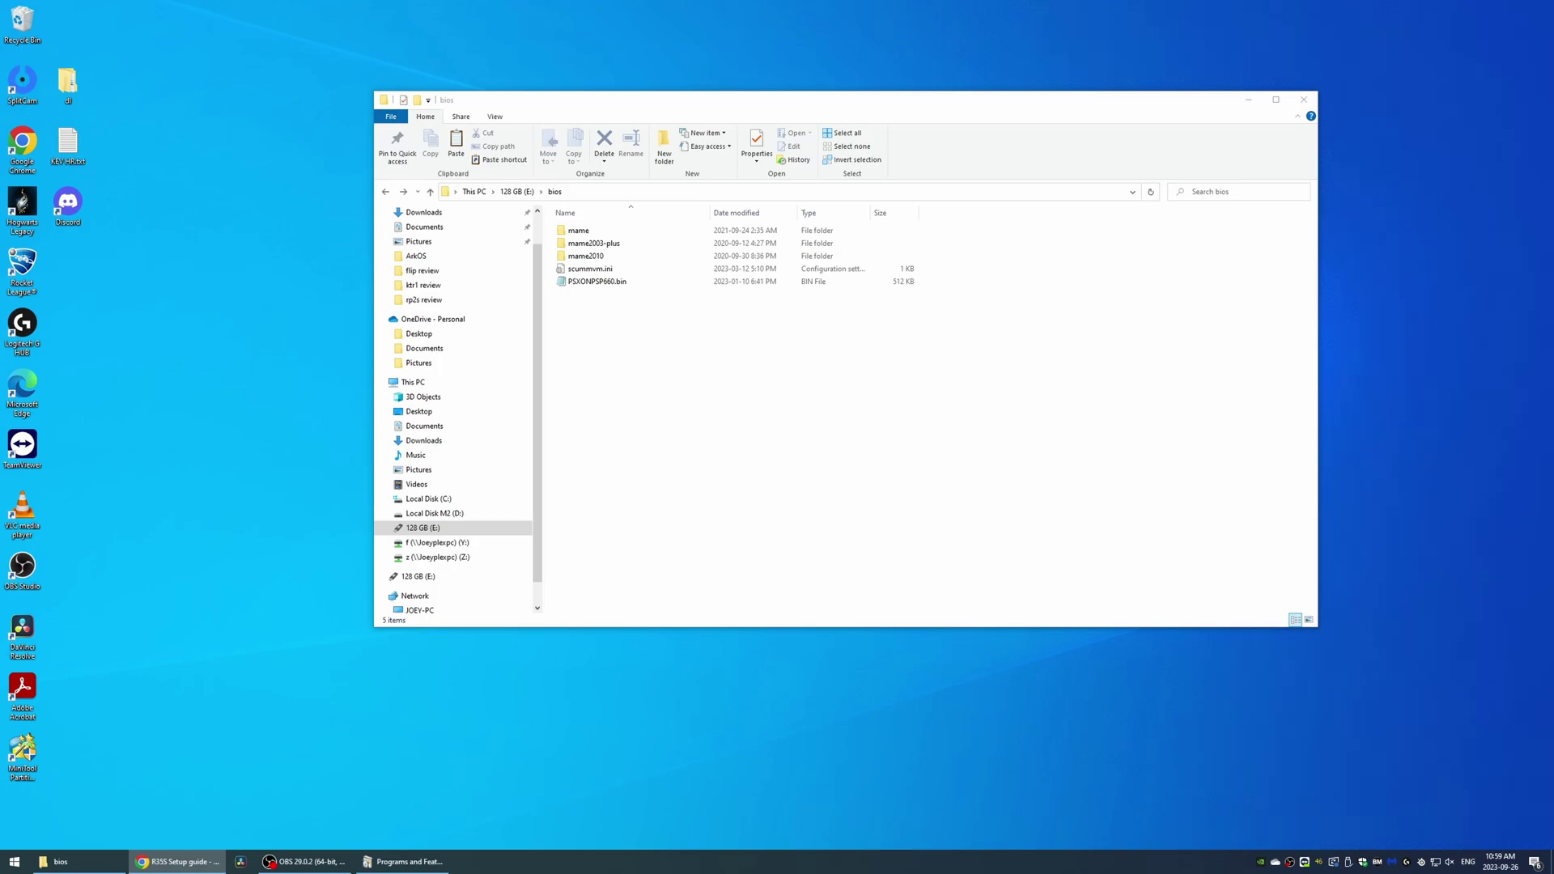
left_click(999, 320)
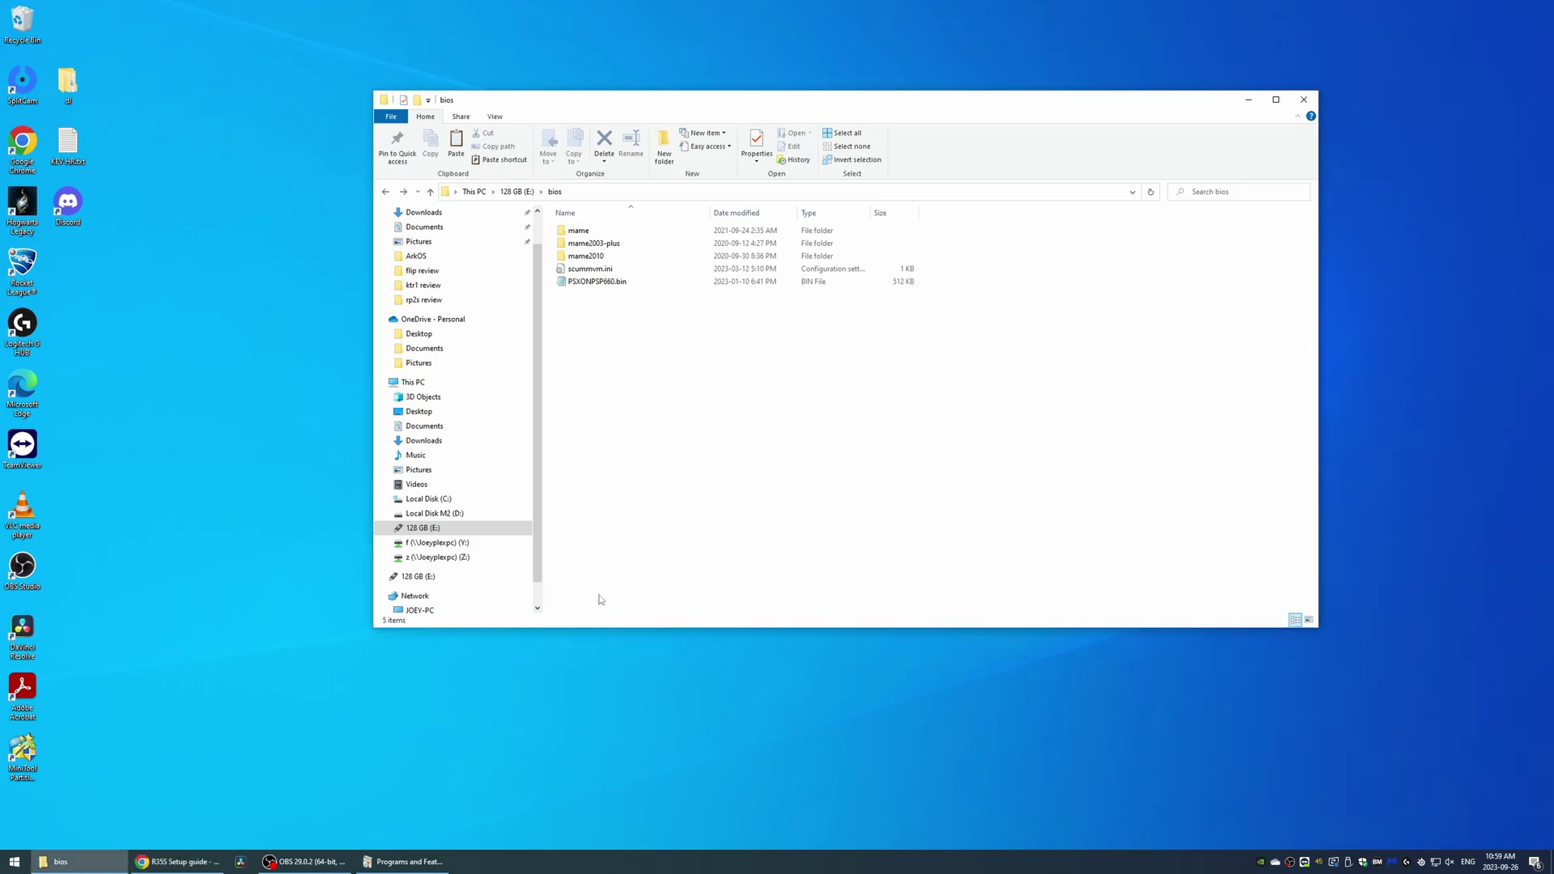